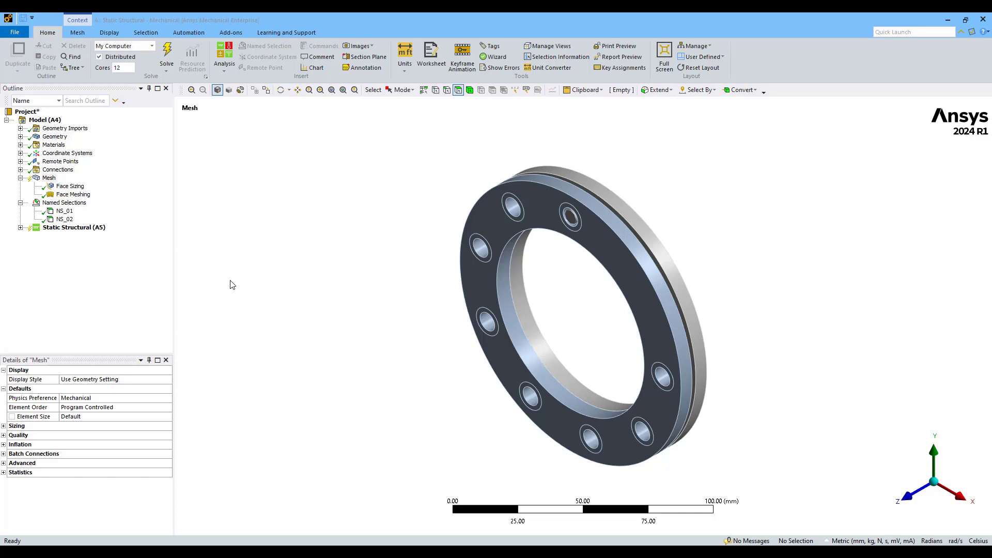
- Open the Object Generator with the existing Face Sizing mesh control as the template object
click(187, 33)
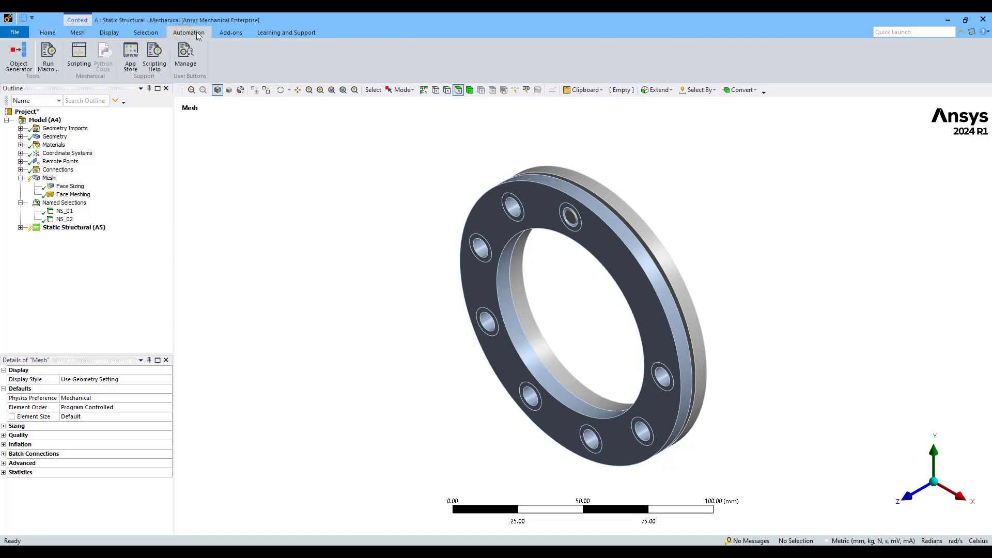
click(19, 67)
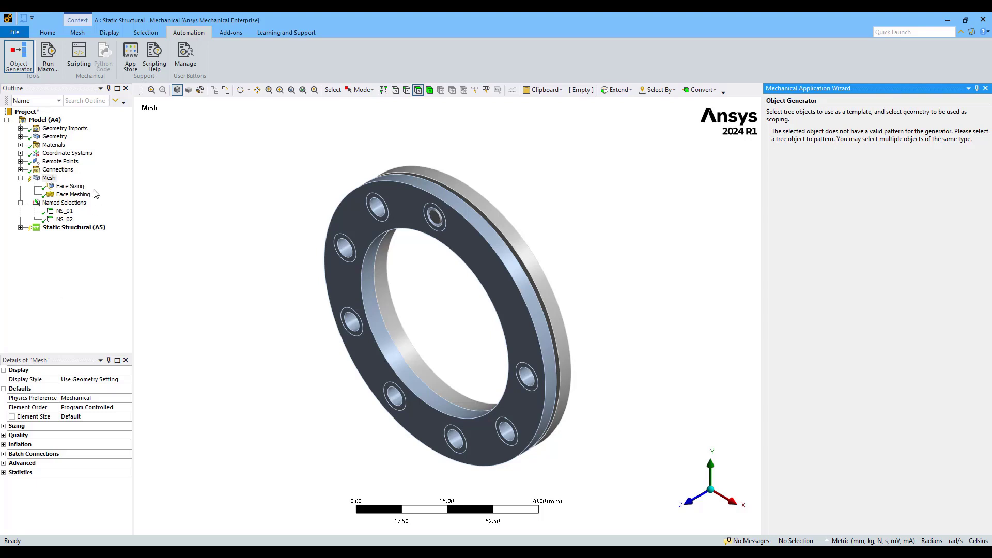
click(70, 186)
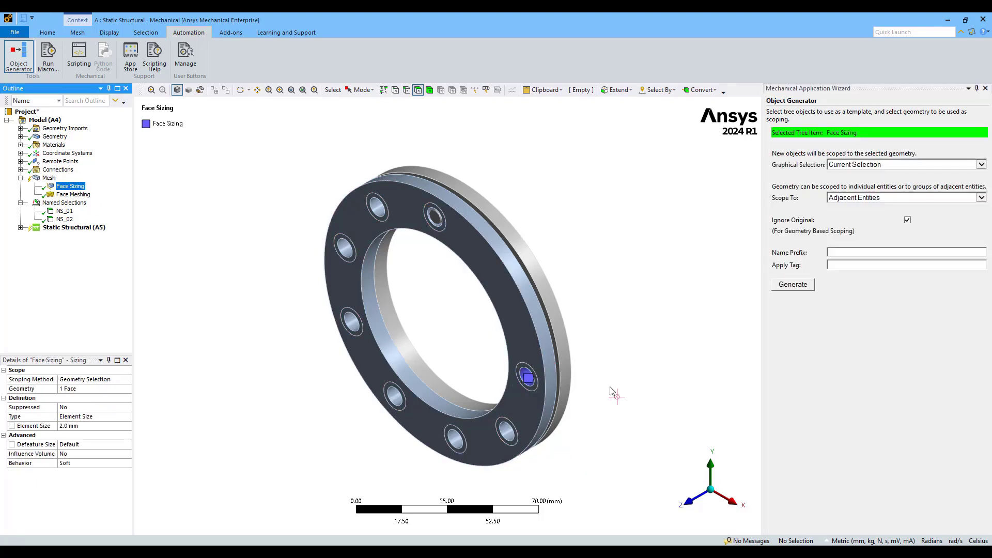
- Generate Face Sizing copies for an upper bolt hole's cylindrical face and the rear ring's outer rim face, scoped to Adjacent Entities
middle_drag(611, 389, 636, 354)
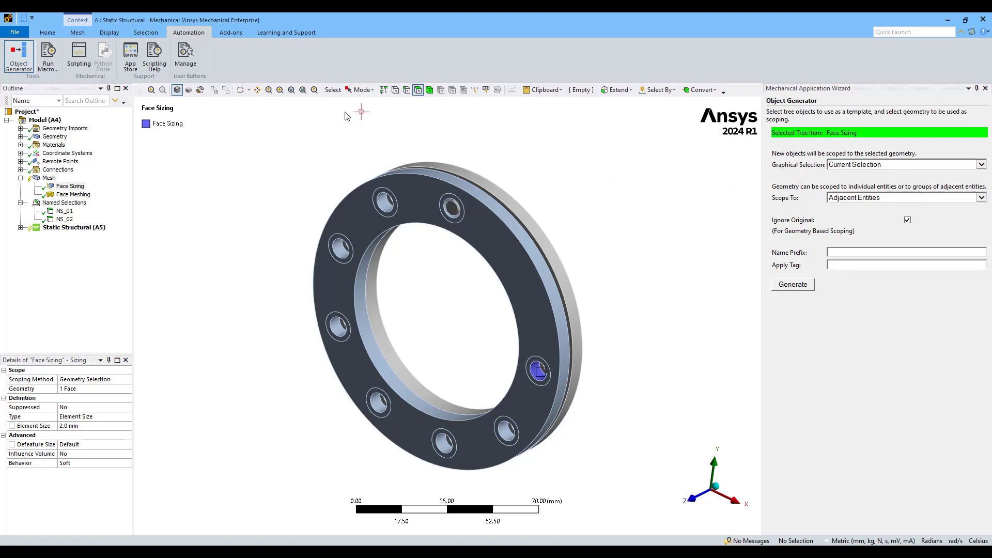
click(385, 206)
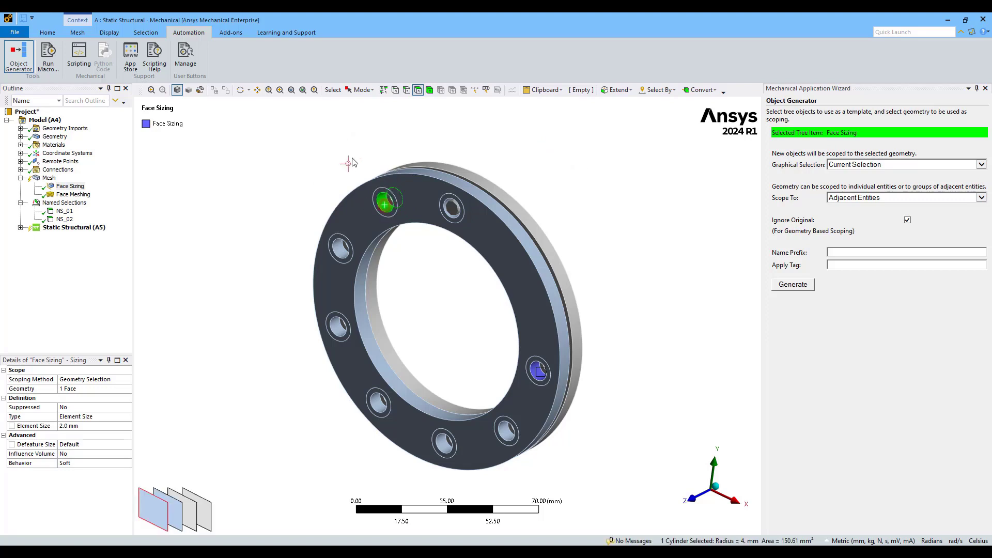
ctrl+click(489, 184)
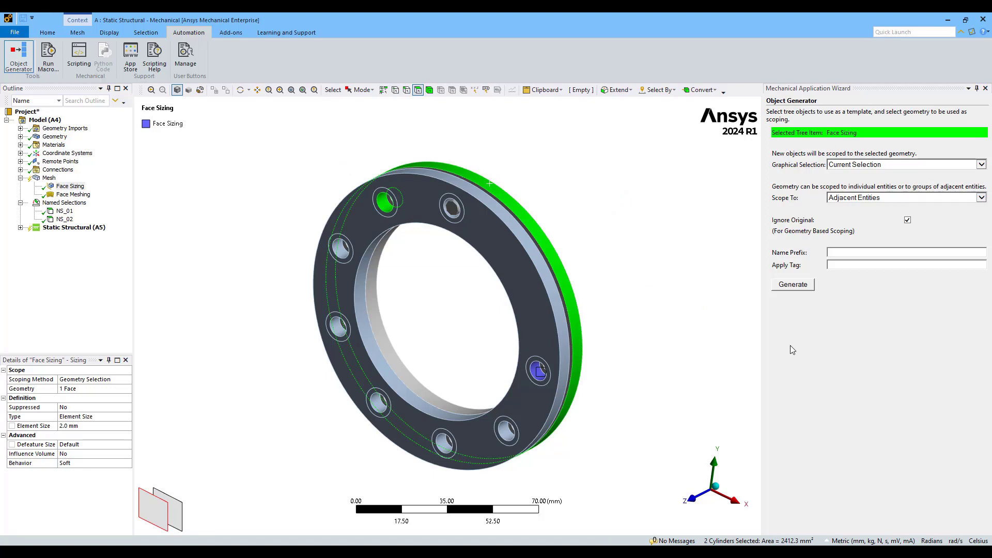
click(792, 285)
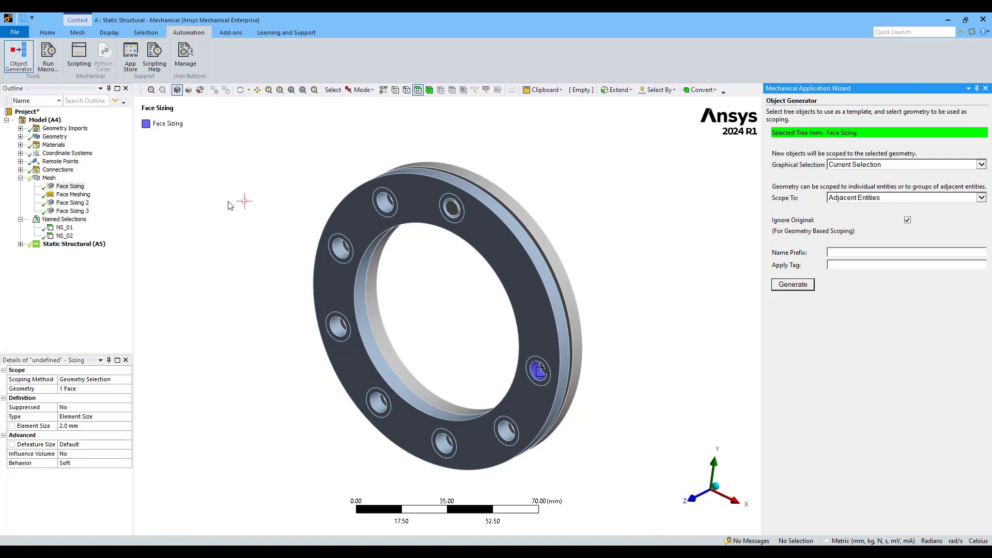
- Review the generated Face Sizing 2 and Face Sizing 3, and delete both from the mesh
click(73, 203)
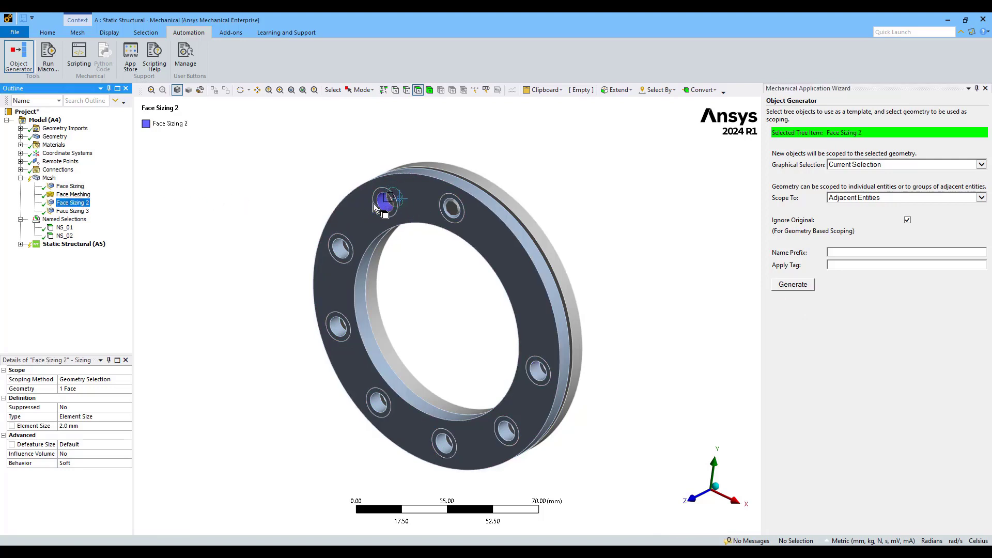
click(72, 211)
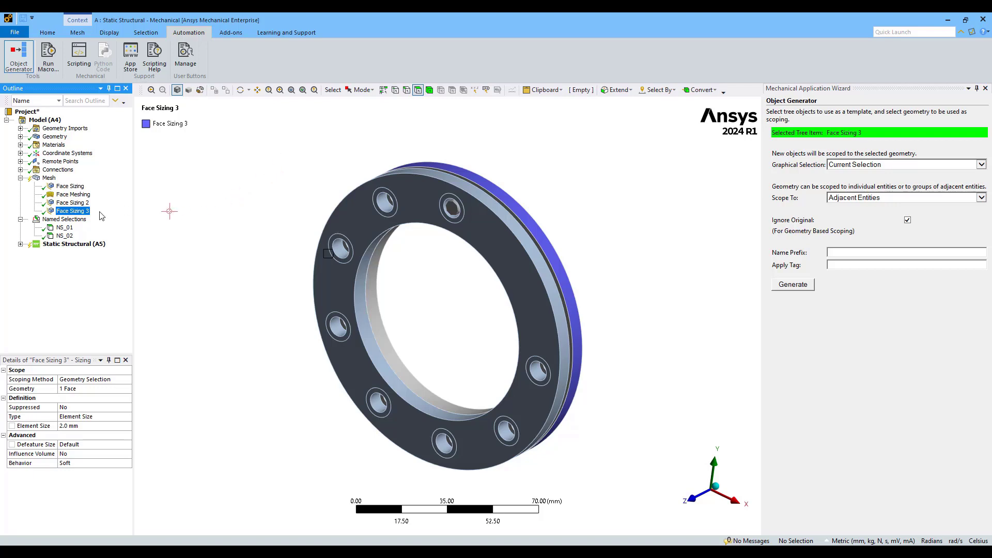
ctrl+click(70, 203)
right_click(69, 205)
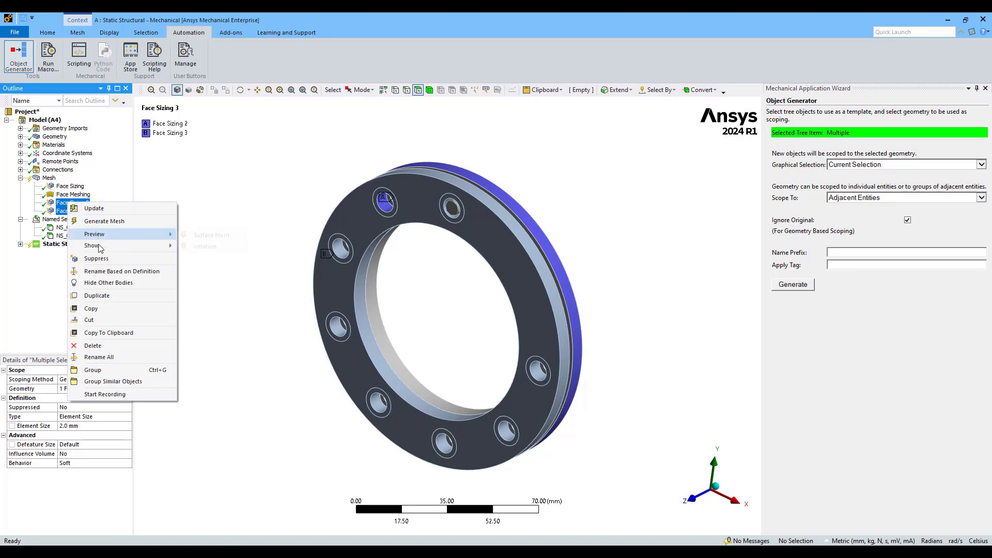
click(92, 346)
click(497, 320)
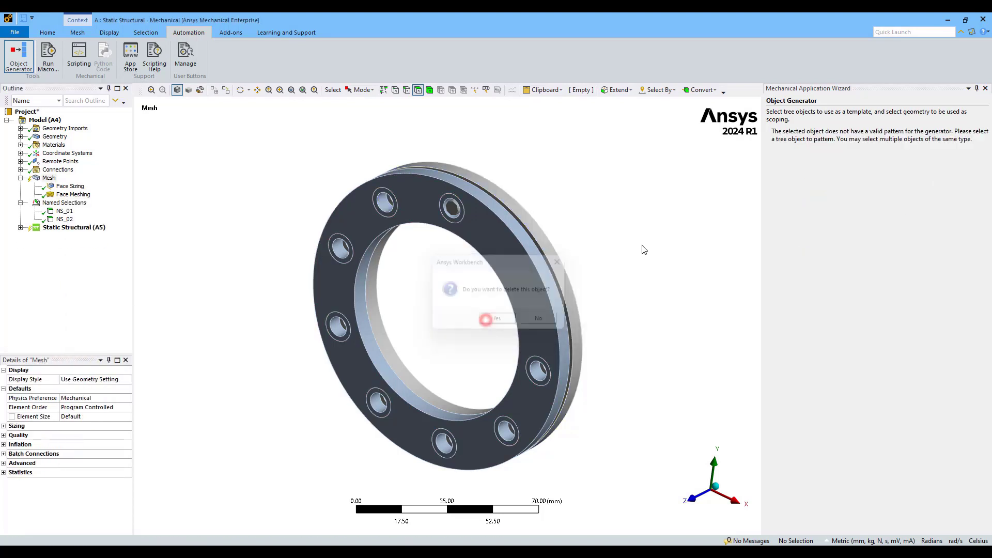
- Examine the graphical selection options for Face Sizing and the faces contained in named selections NS_01 and NS_02
click(70, 186)
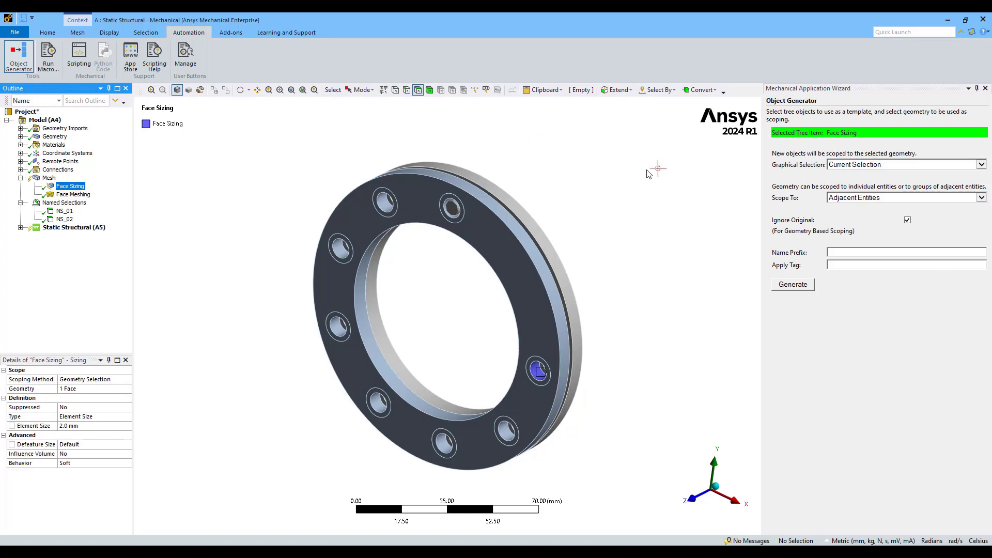
click(871, 170)
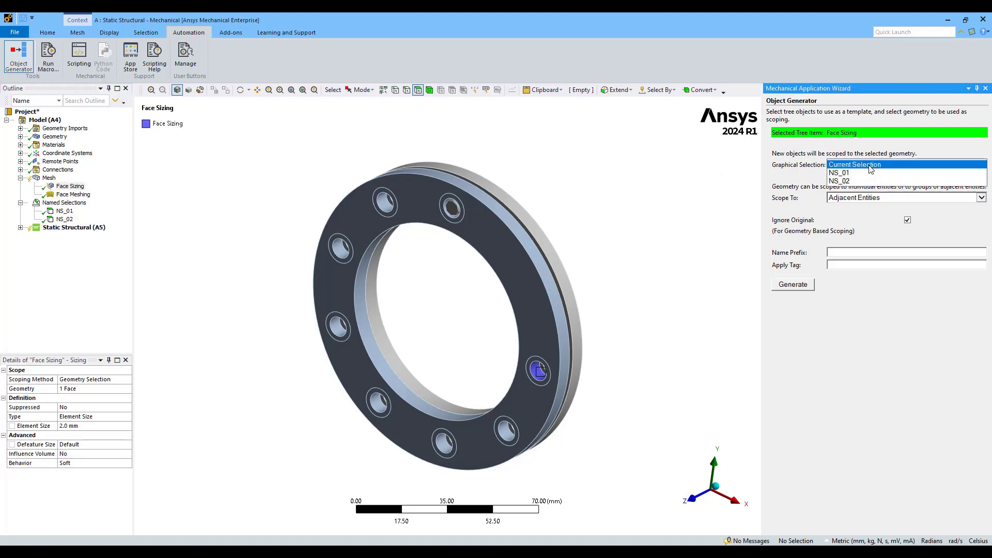
click(65, 211)
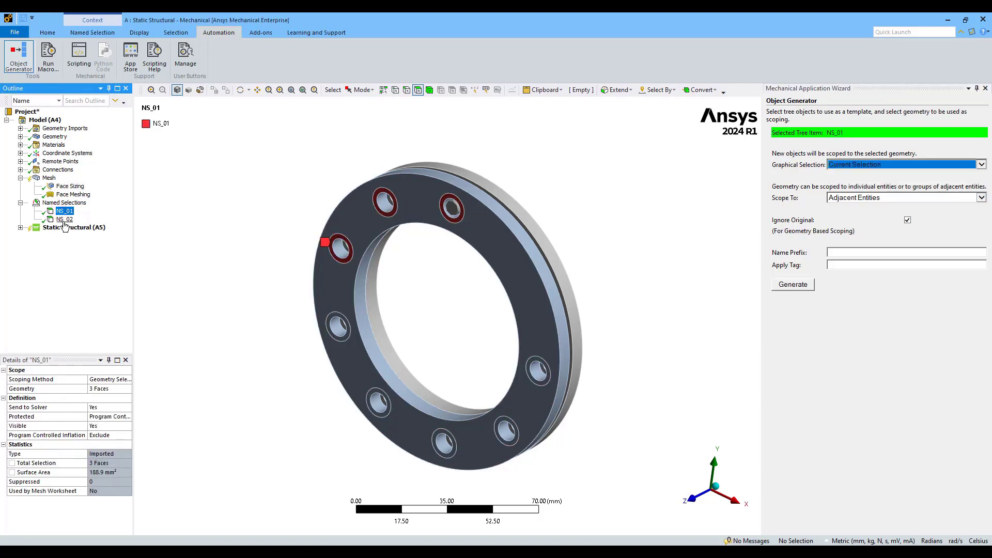
click(65, 219)
middle_drag(526, 237, 594, 217)
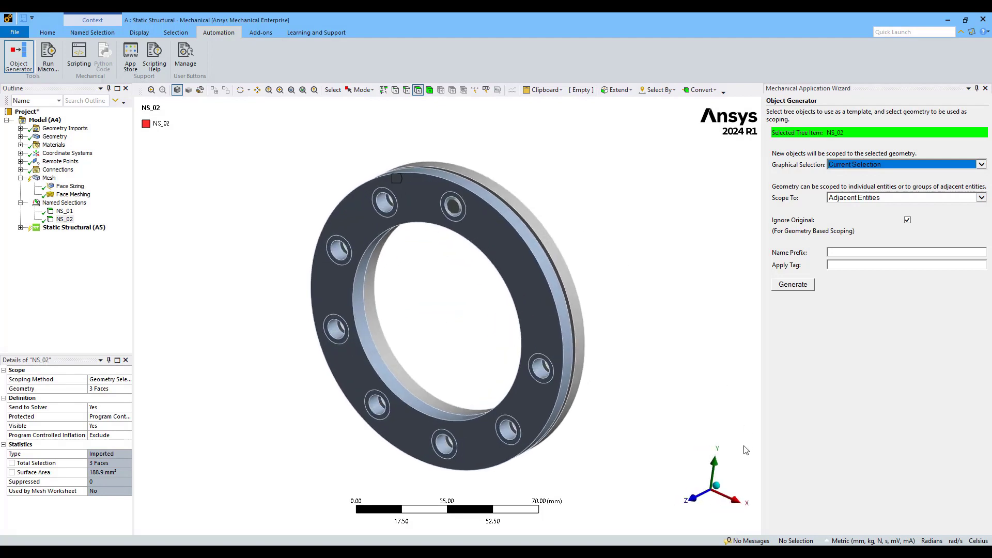
click(716, 487)
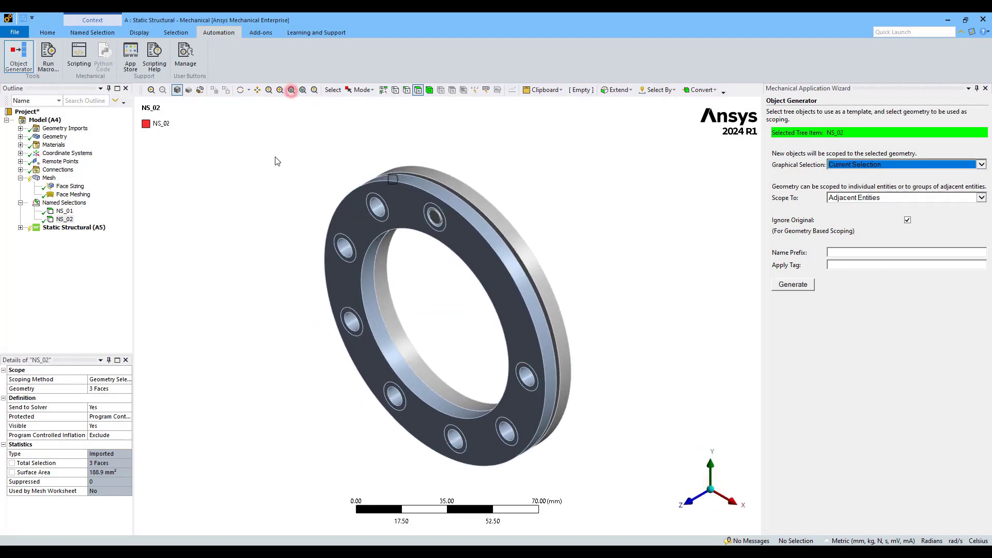
- Generate Face Sizing copies using named selection NS_01 as the graphical selection, scoped to Adjacent Entities
click(70, 186)
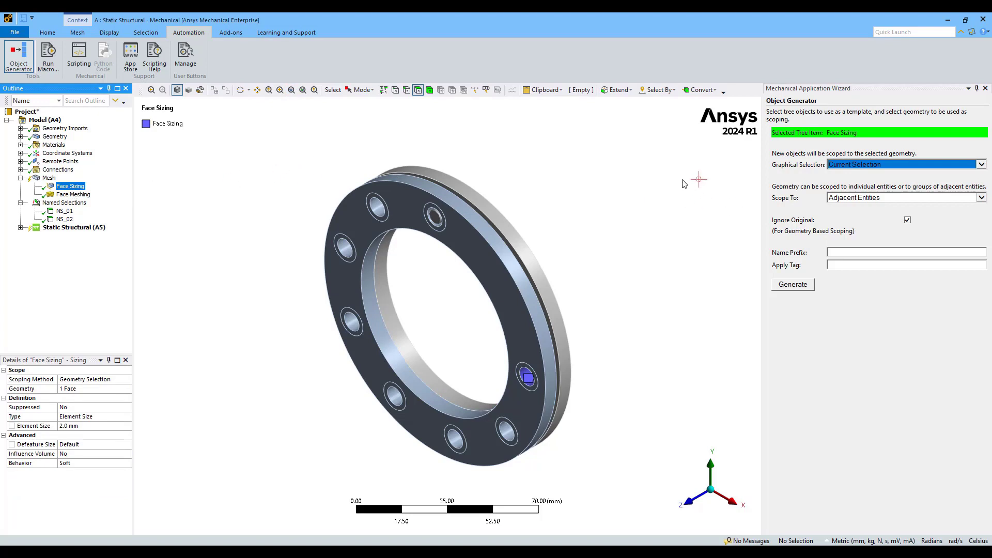
click(841, 165)
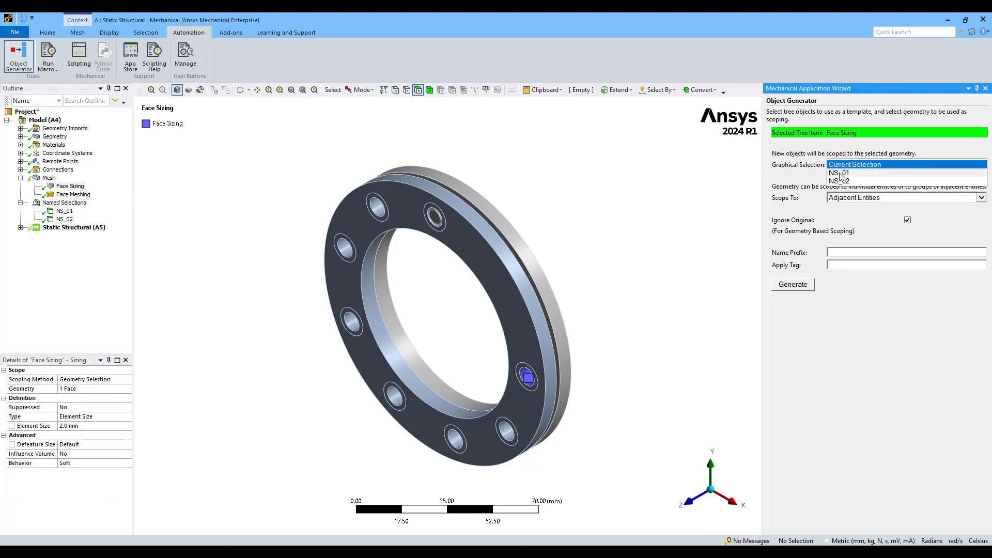
click(839, 174)
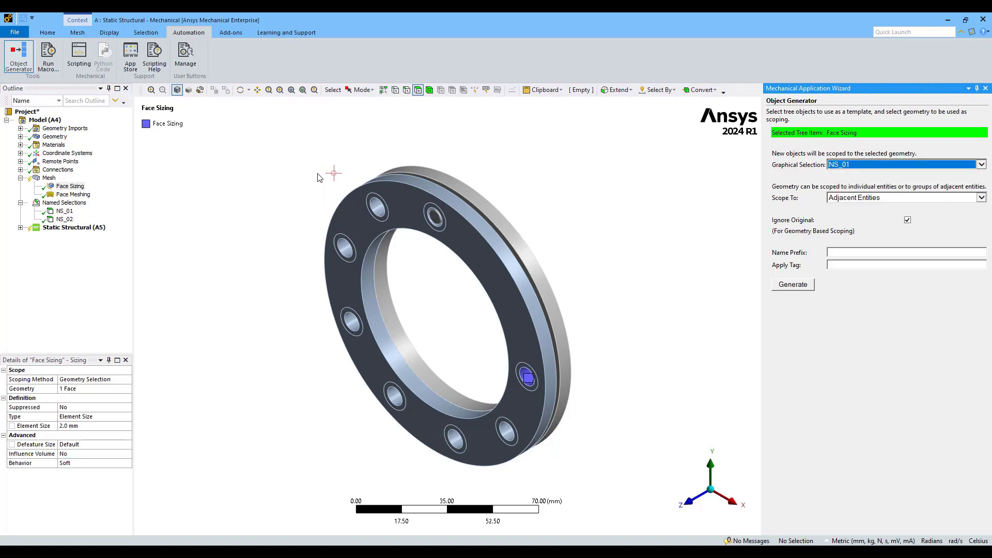
click(790, 286)
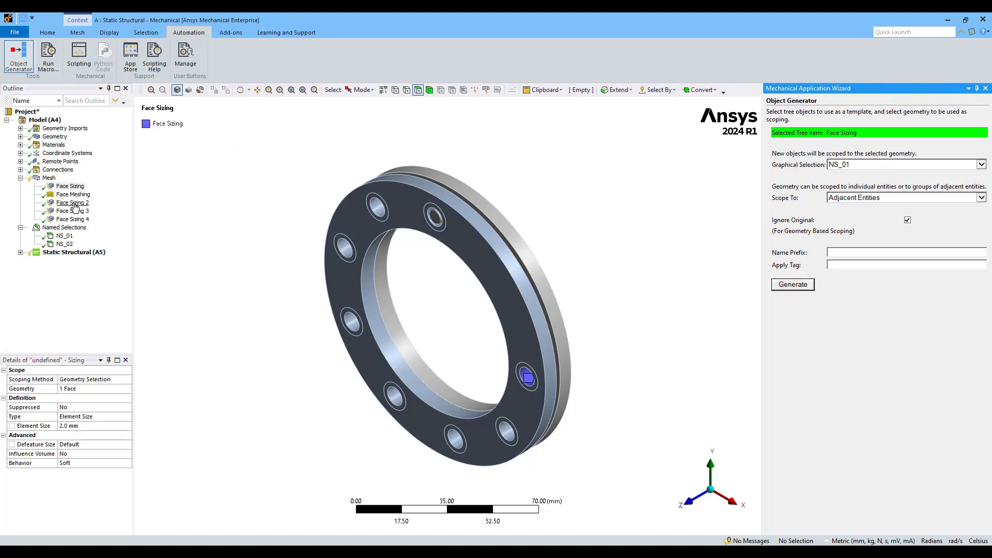
- Check which faces Face Sizing 2, Face Sizing 3 and Face Sizing 4 are each scoped to
click(72, 202)
middle_drag(250, 205, 301, 161)
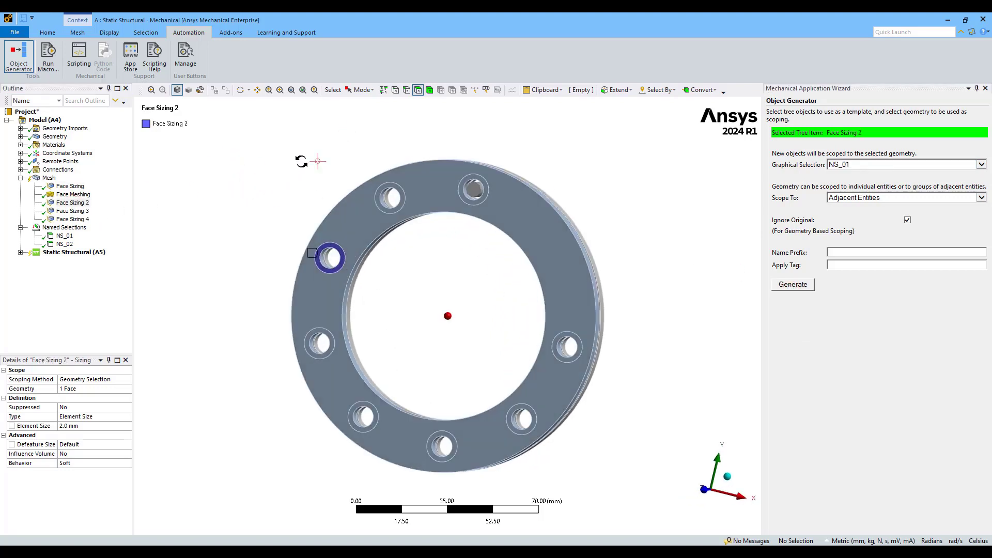
click(73, 211)
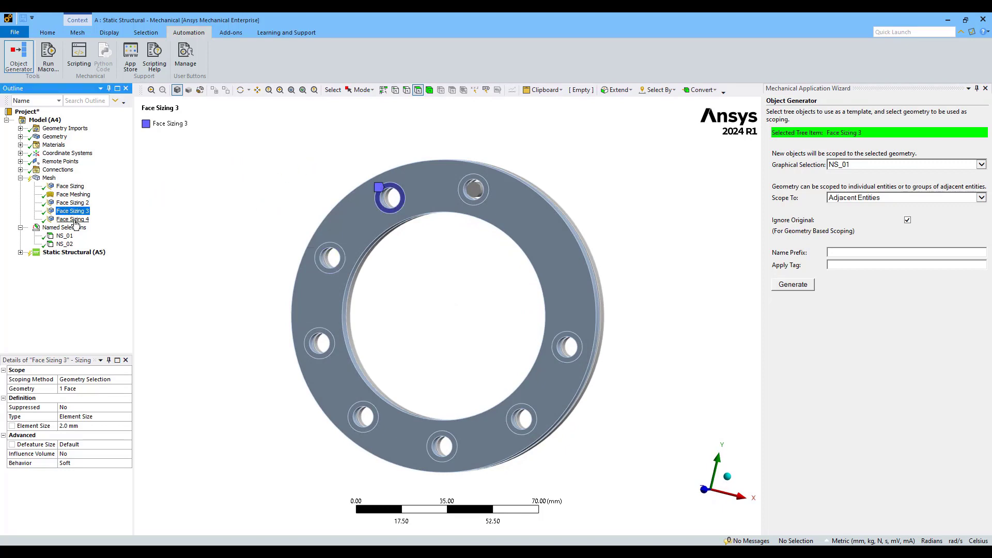
click(73, 219)
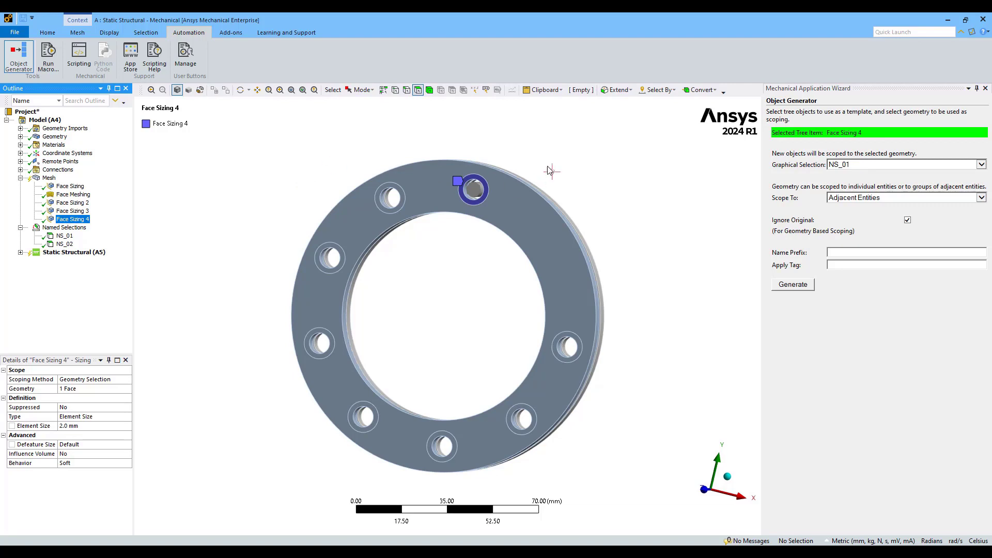
middle_drag(587, 157, 566, 187)
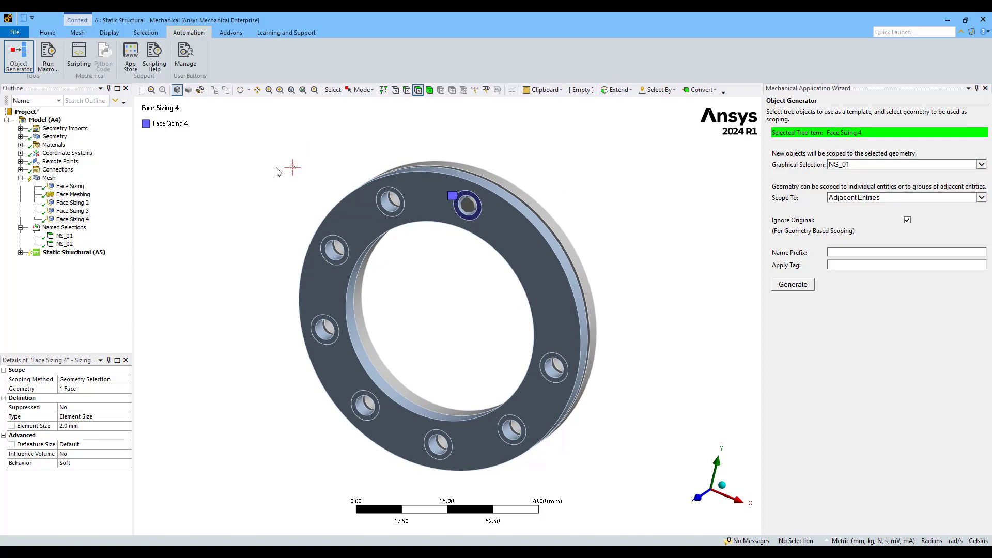
click(736, 497)
click(693, 506)
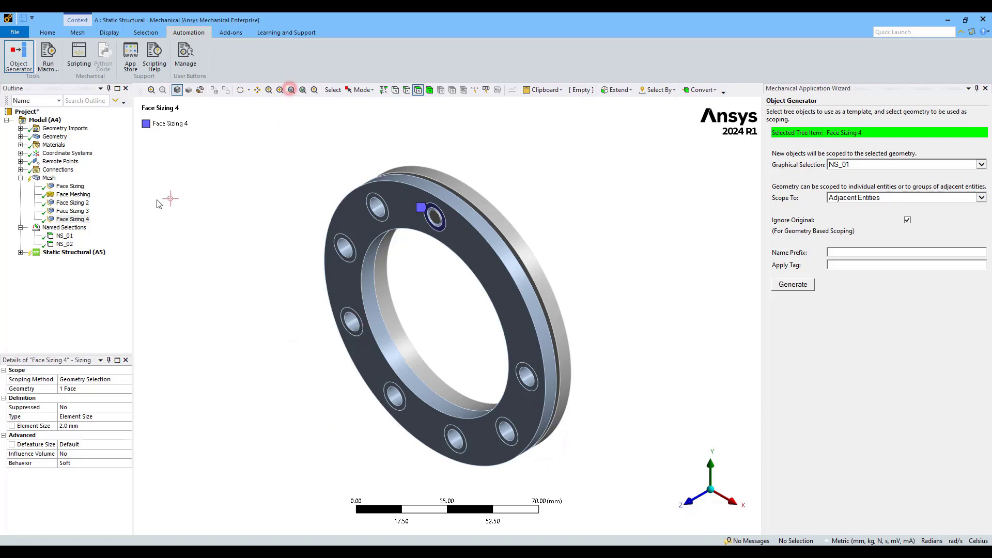
- Delete Face Sizing 2, Face Sizing 3 and Face Sizing 4 from the mesh
ctrl+click(75, 203)
ctrl+click(77, 212)
right_click(76, 212)
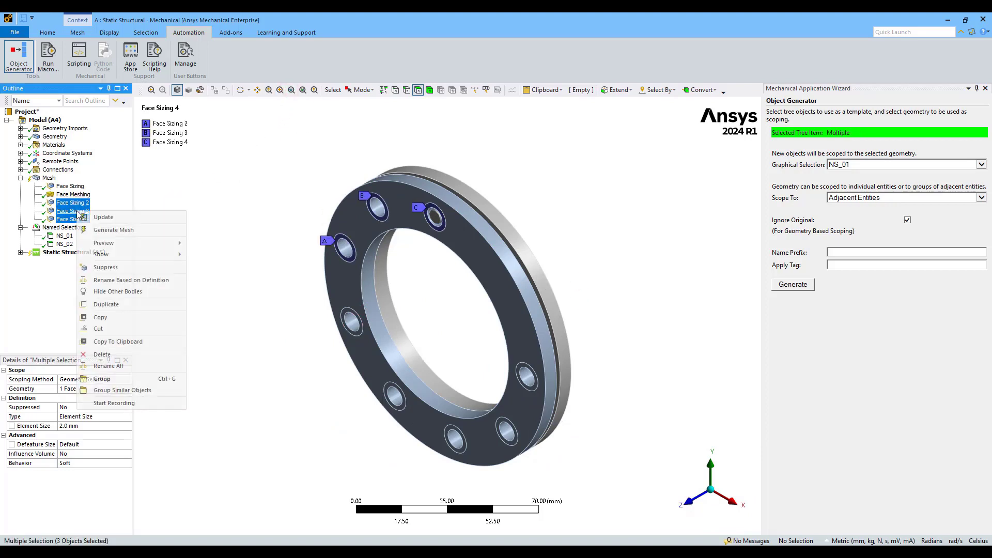
click(102, 354)
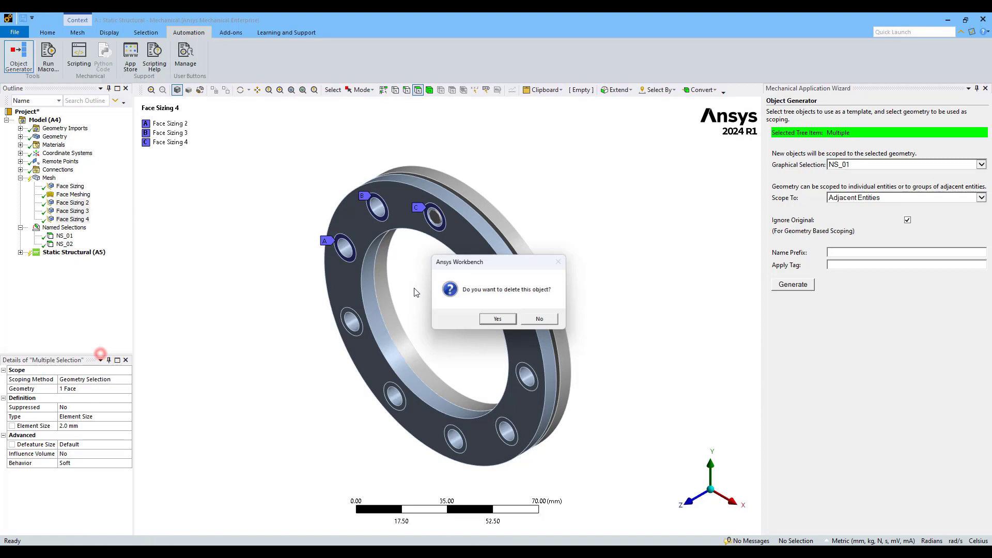
click(474, 315)
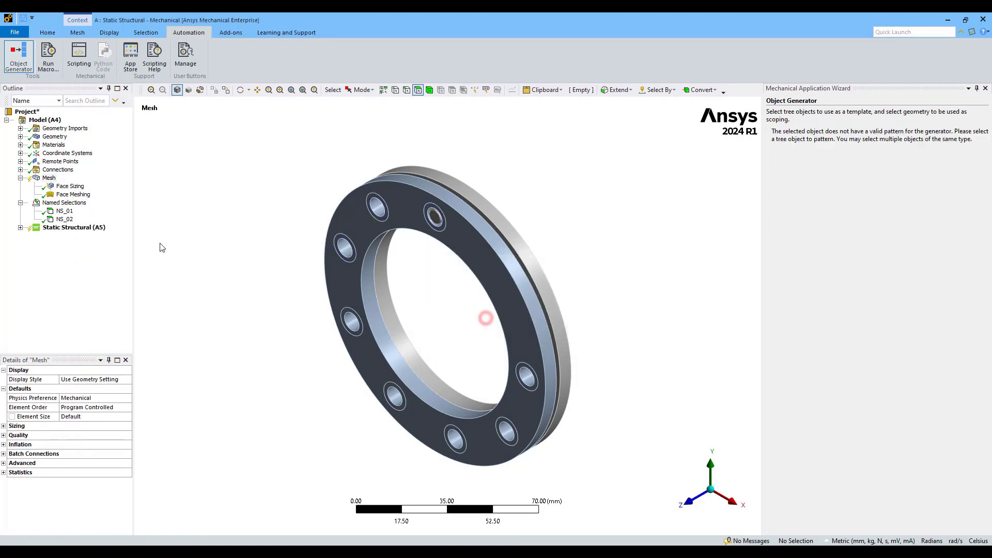
- With Face Sizing as the template, set the graphical selection to Current Selection and the scope to Each Entity
click(69, 186)
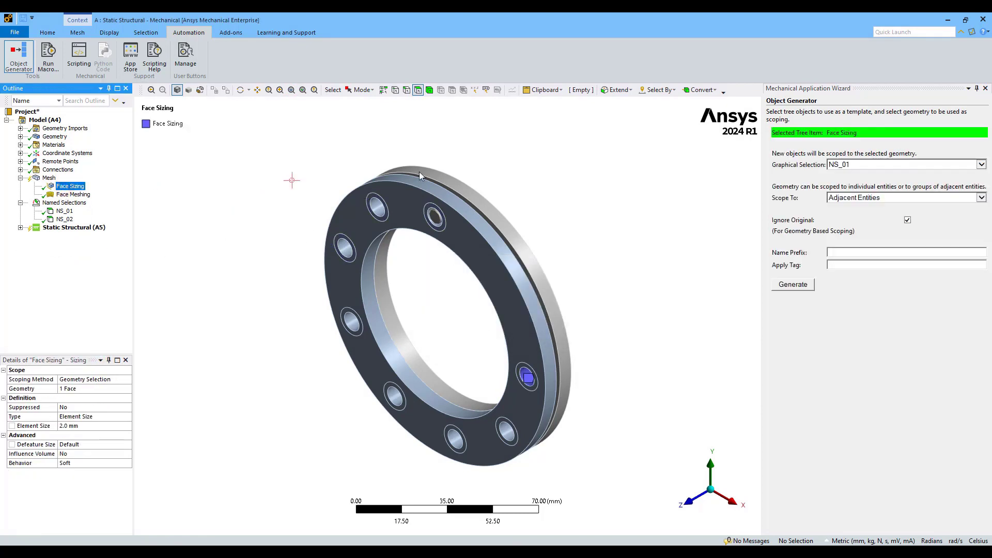
click(981, 165)
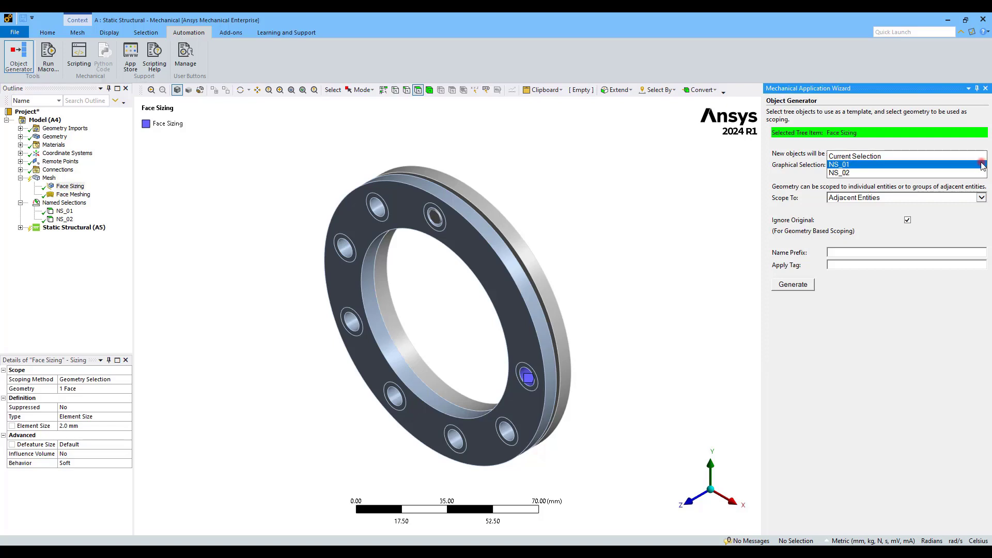
click(843, 156)
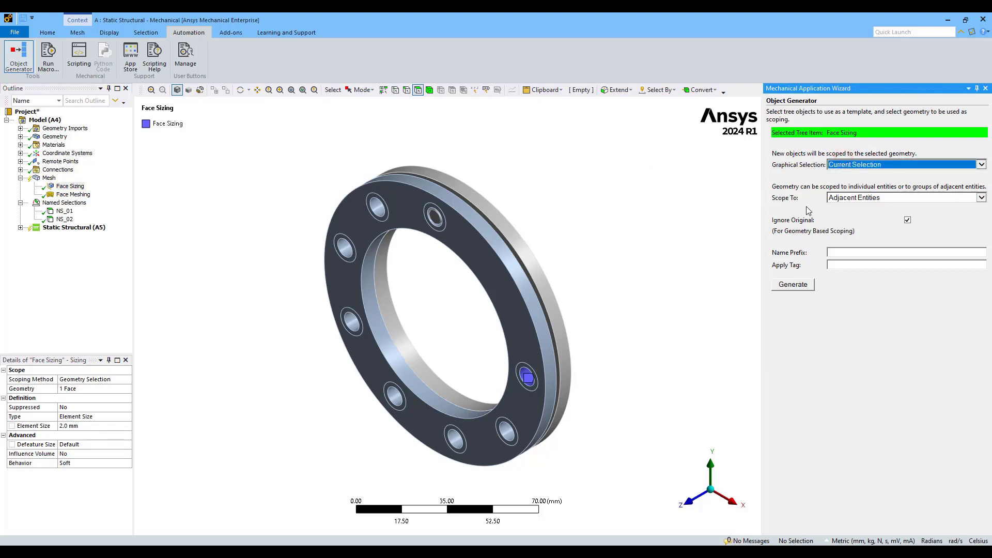
click(981, 198)
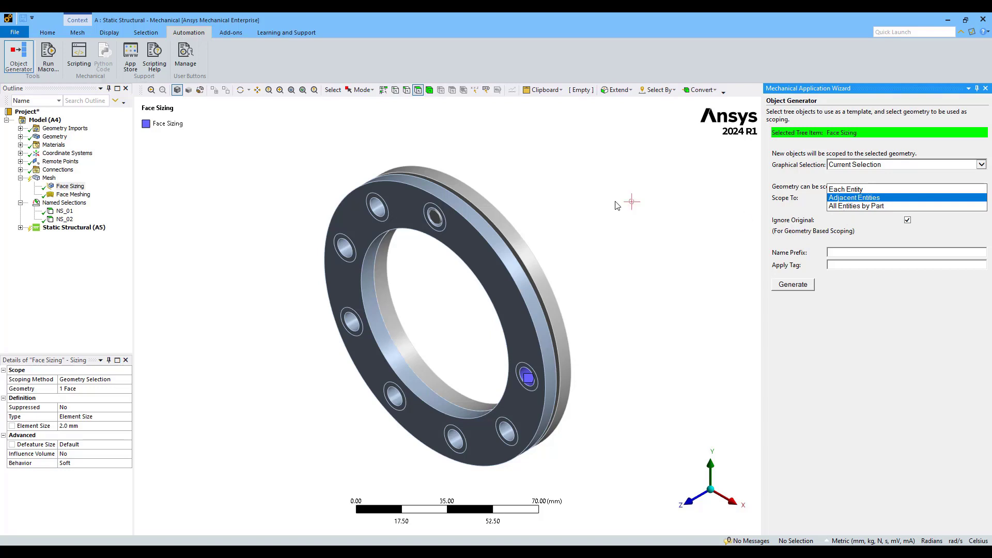
click(854, 190)
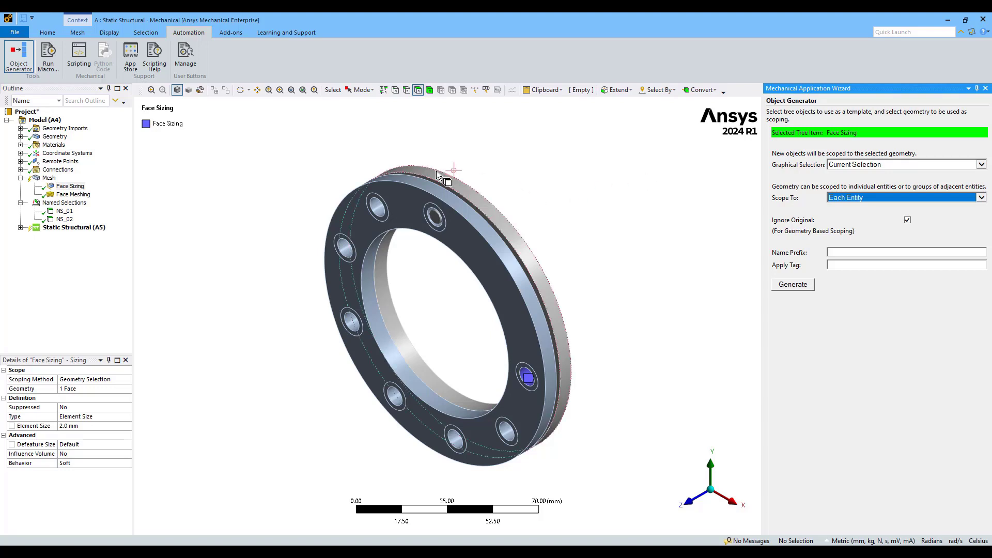
- Generate a Face Sizing copy for each of four faces: both outer rims, plus one bolt hole's ring face and bore
click(426, 185)
ctrl+click(468, 189)
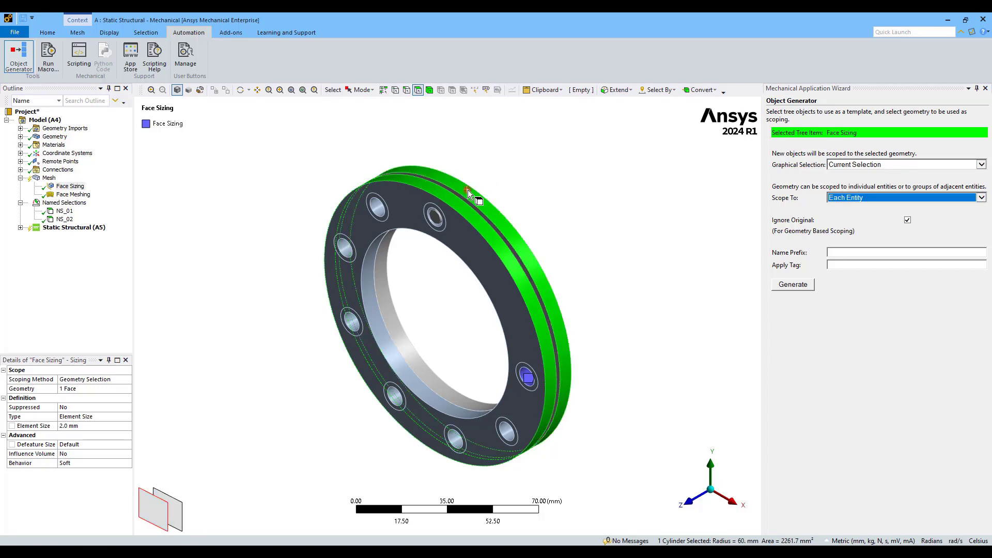
ctrl+click(378, 219)
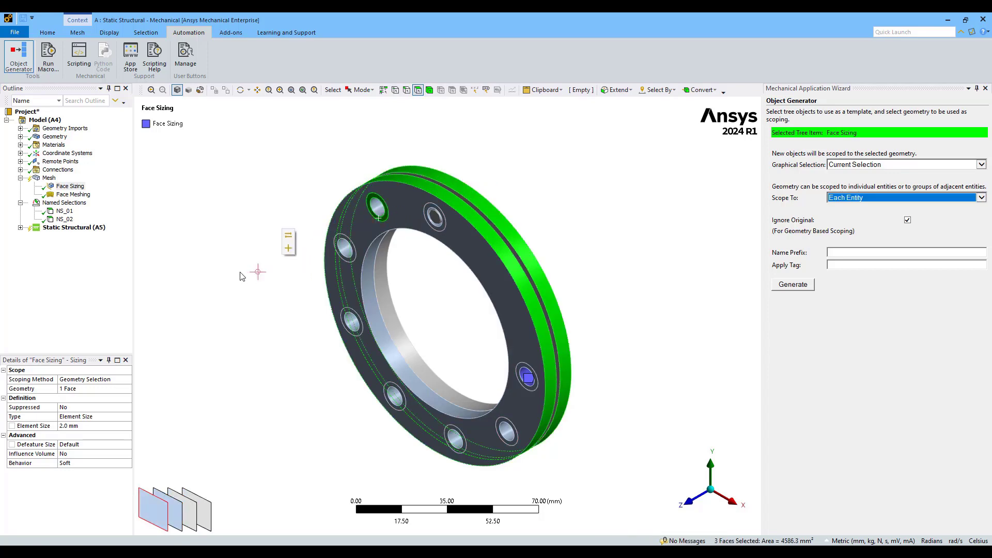
middle_drag(243, 198, 281, 187)
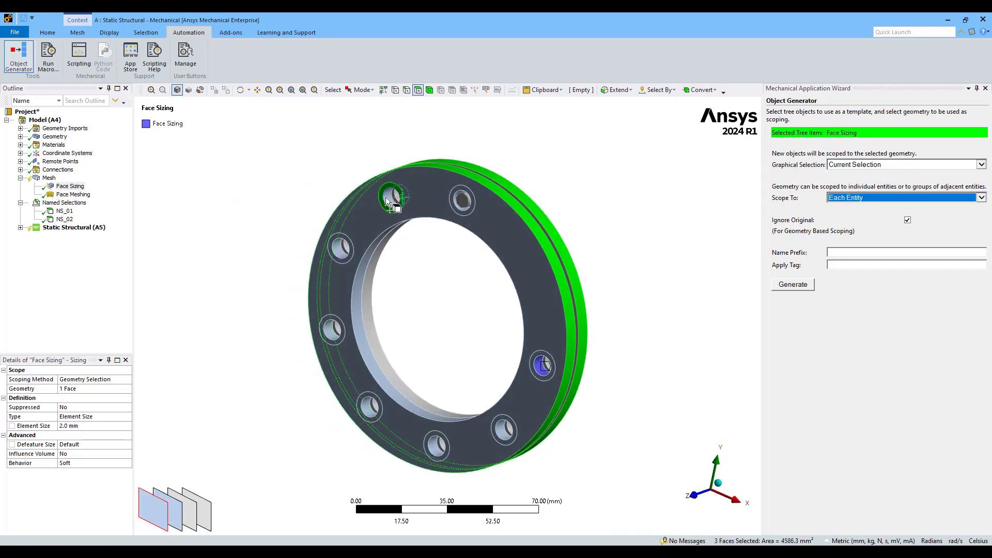
scroll(390, 201, down, 2)
scroll(387, 202, up, 5)
ctrl+middle_drag(414, 268, 482, 402)
scroll(440, 310, up, 3)
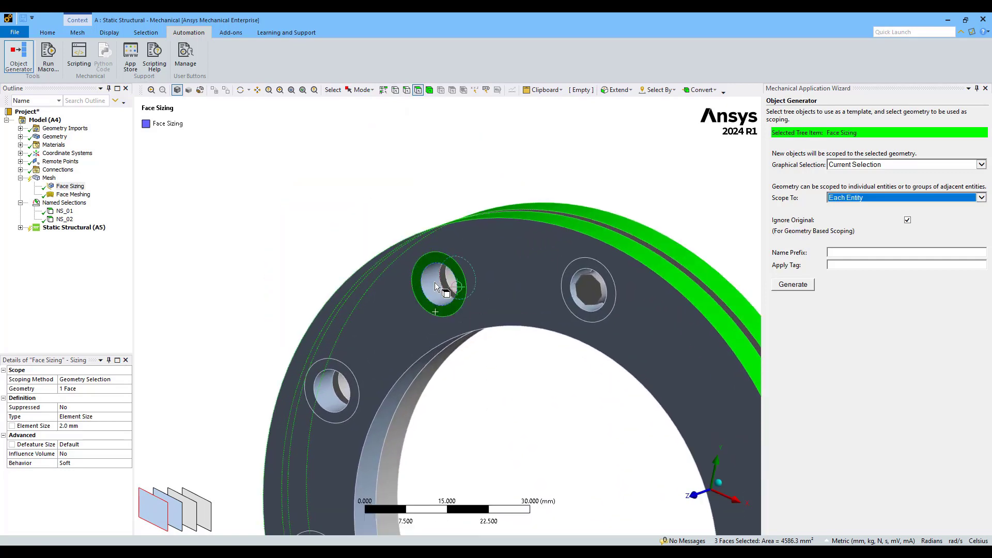
scroll(447, 314, down, 2)
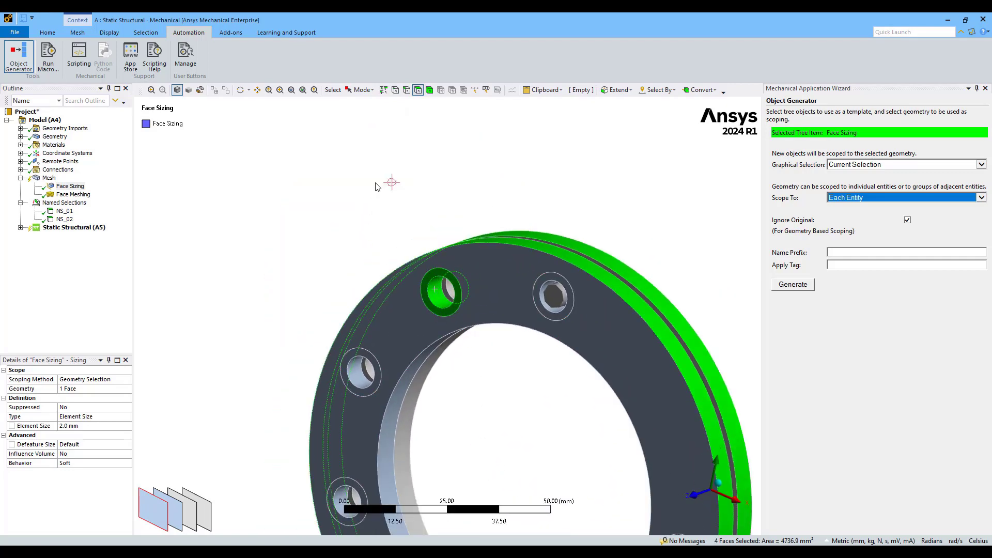
scroll(426, 199, down, 2)
mouse_move(427, 199)
middle_down()
mouse_move(414, 215)
mouse_move(442, 210)
mouse_move(431, 212)
middle_up()
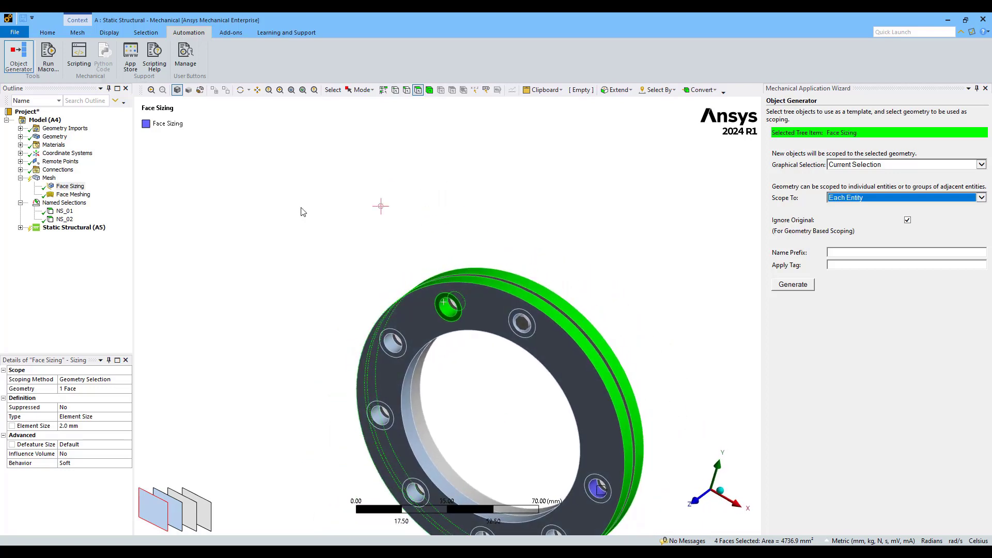
click(792, 285)
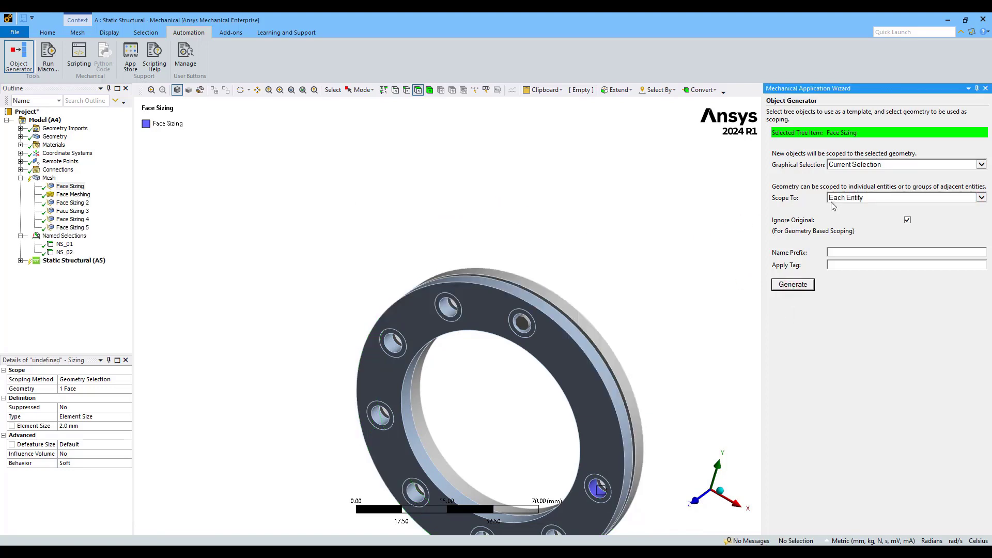
- Check which face each of Face Sizing 2, Face Sizing 3, Face Sizing 4 and Face Sizing 5 is scoped to
click(74, 206)
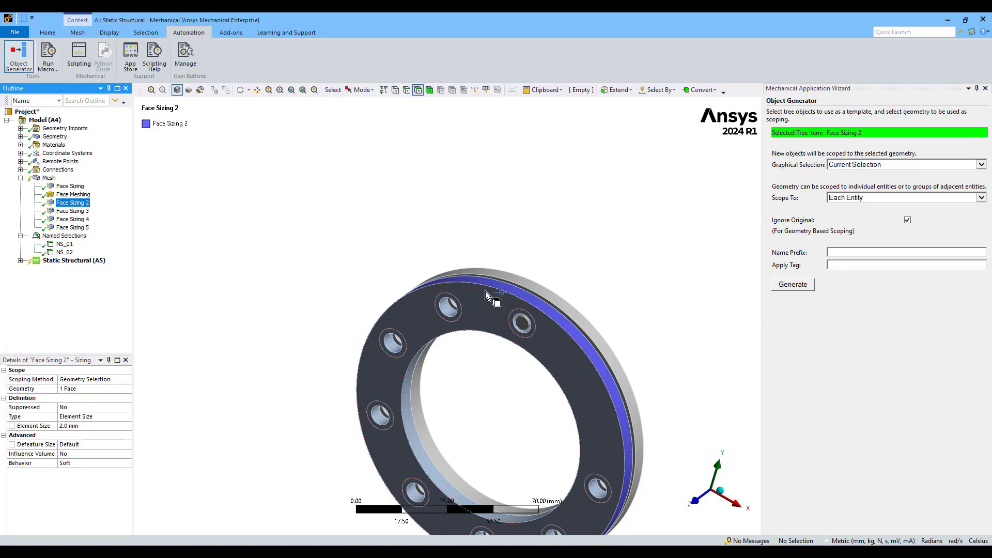
click(74, 212)
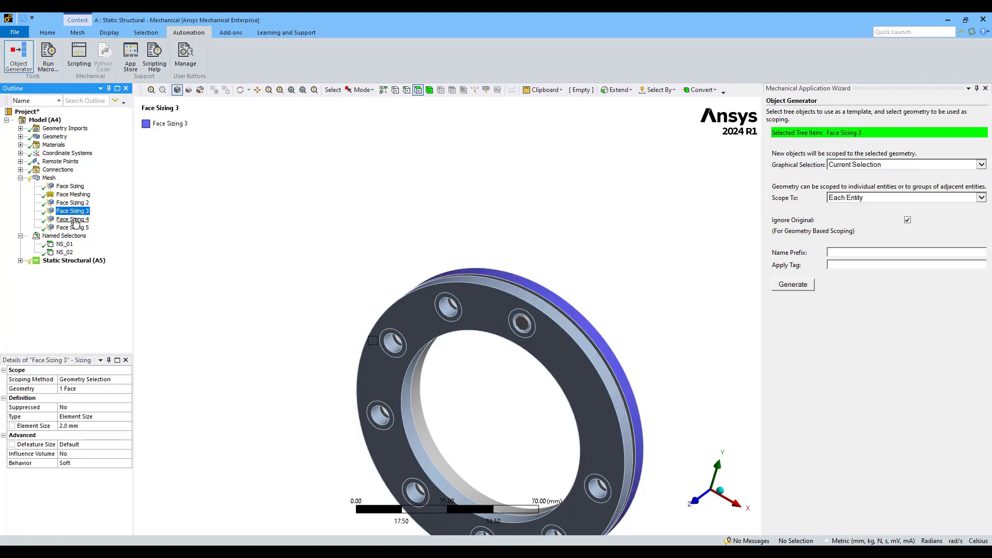
click(76, 219)
scroll(452, 336, down, 2)
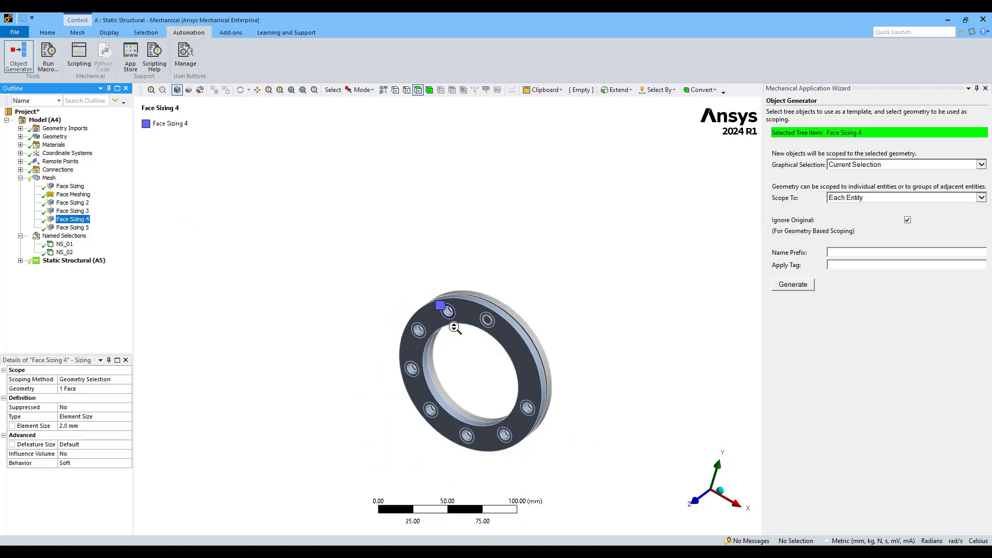
scroll(462, 341, up, 6)
scroll(480, 339, up, 4)
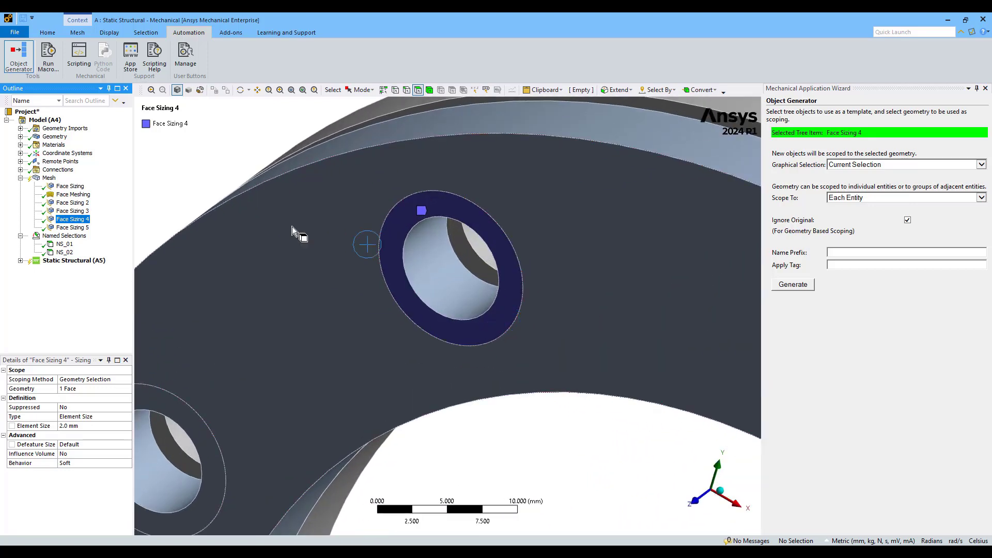
click(76, 228)
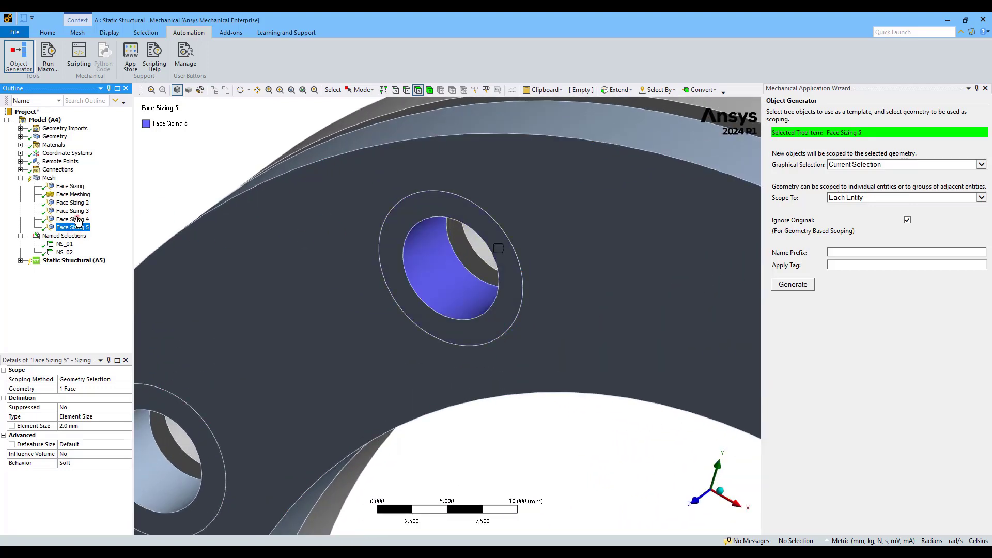
key(Up)
key(Down)
key(Up)
key(Down)
key(Up)
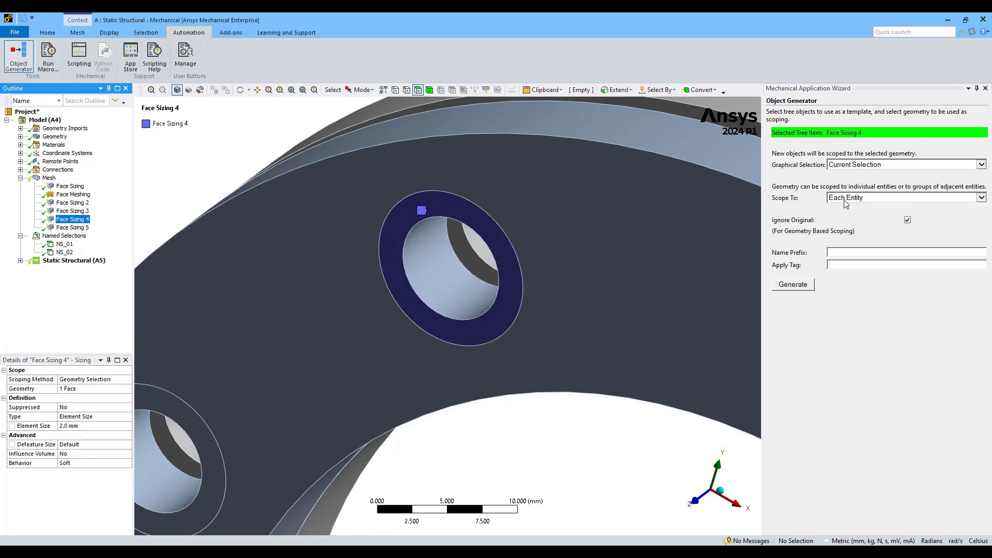
- Delete Face Sizing 2 through Face Sizing 5 from the mesh
key(Up)
key(Up)
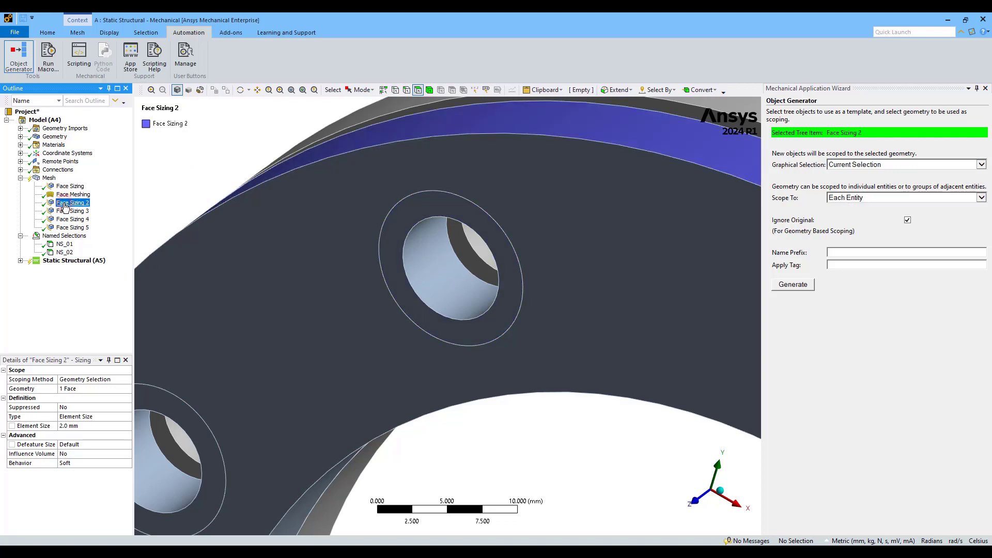
shift+click(73, 228)
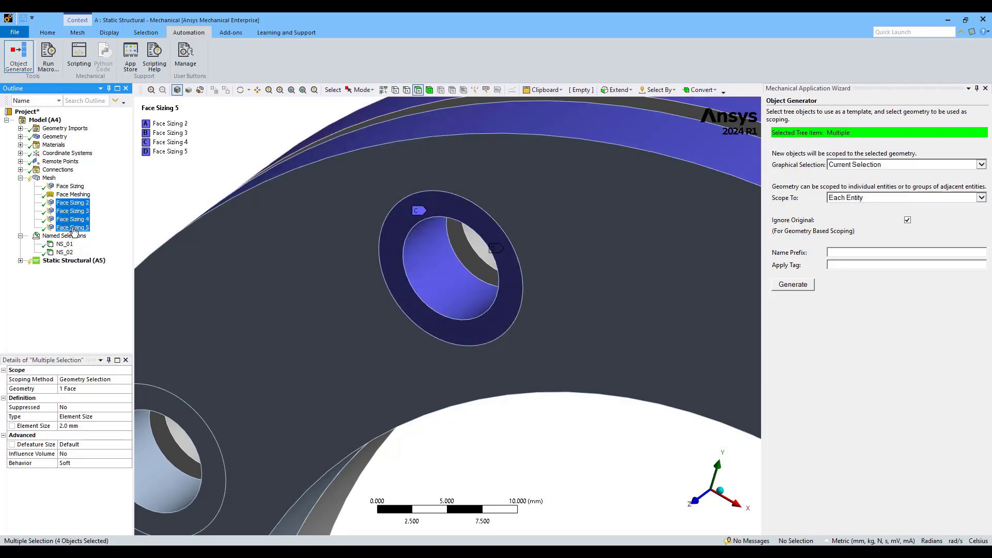
right_click(73, 228)
click(93, 372)
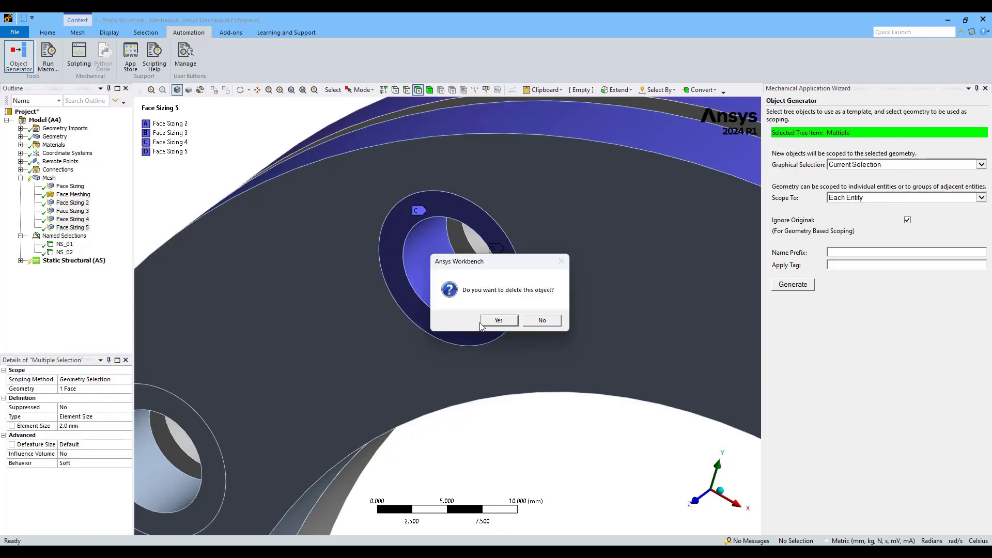
click(482, 324)
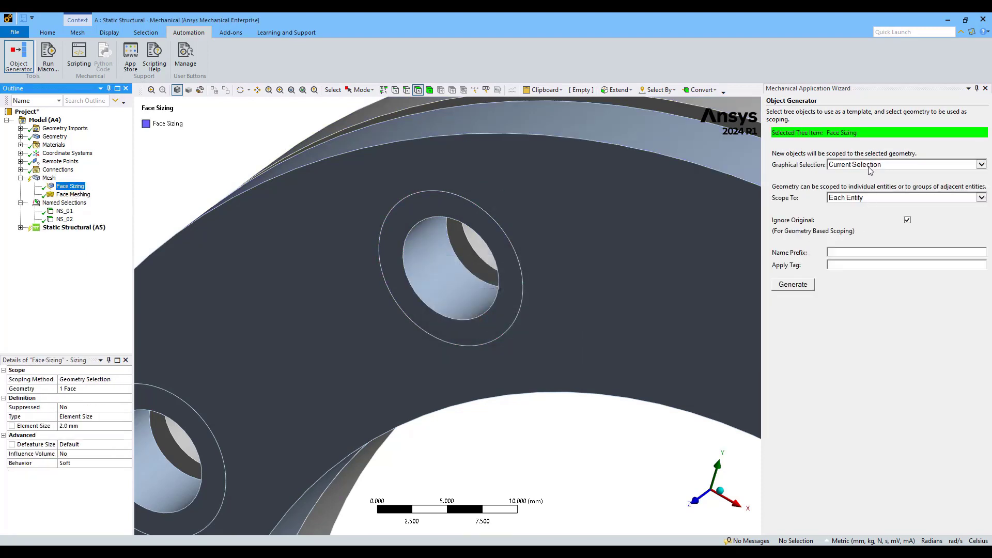
- Generate Face Sizing copies scoped to Adjacent Entities for a bolt hole's ring face, its bore and the front flange's outer rim
click(846, 201)
click(845, 209)
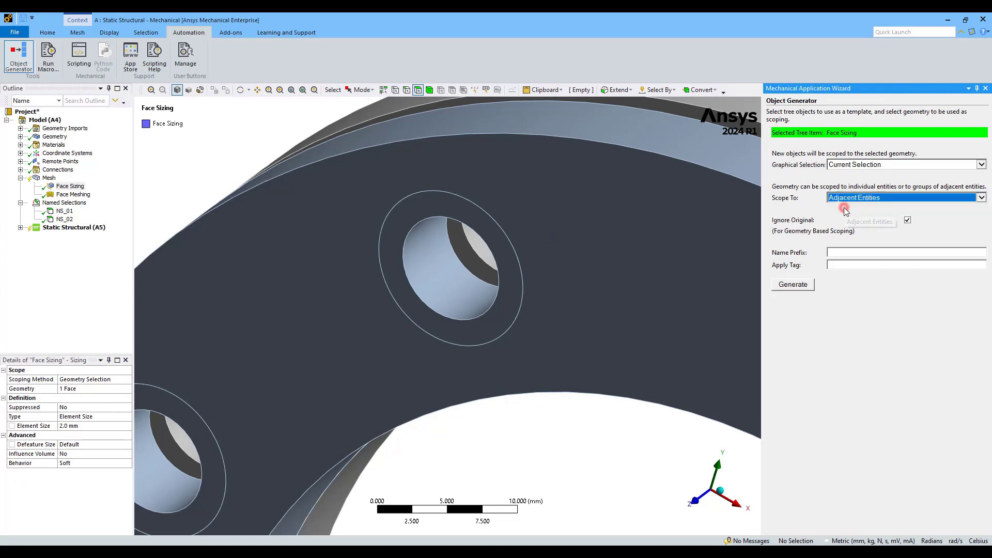
click(425, 212)
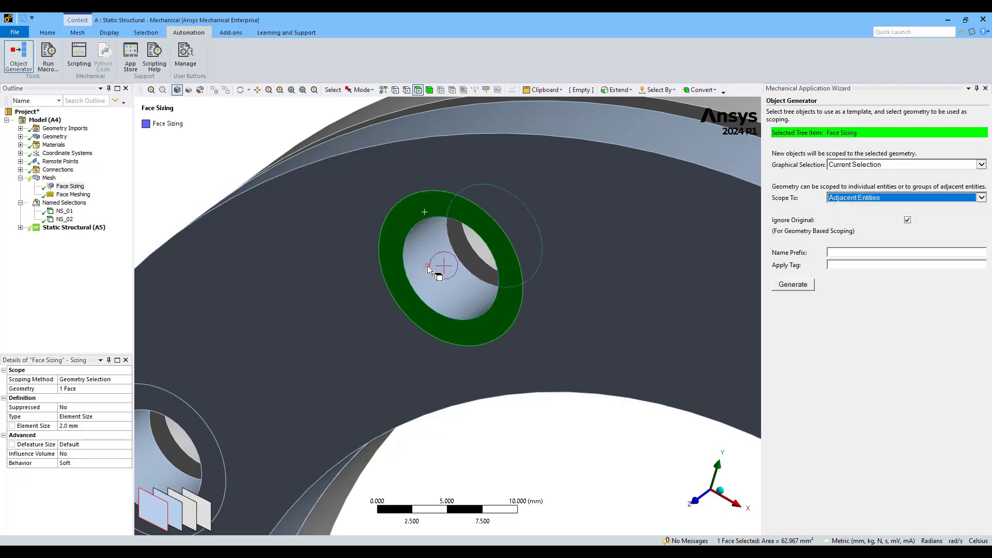
ctrl+click(428, 267)
ctrl+click(400, 128)
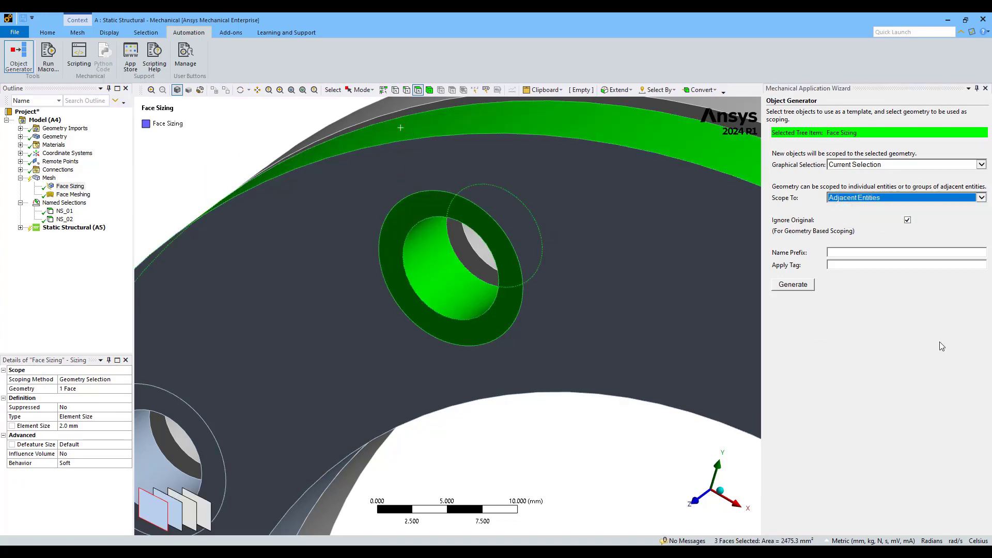
click(792, 284)
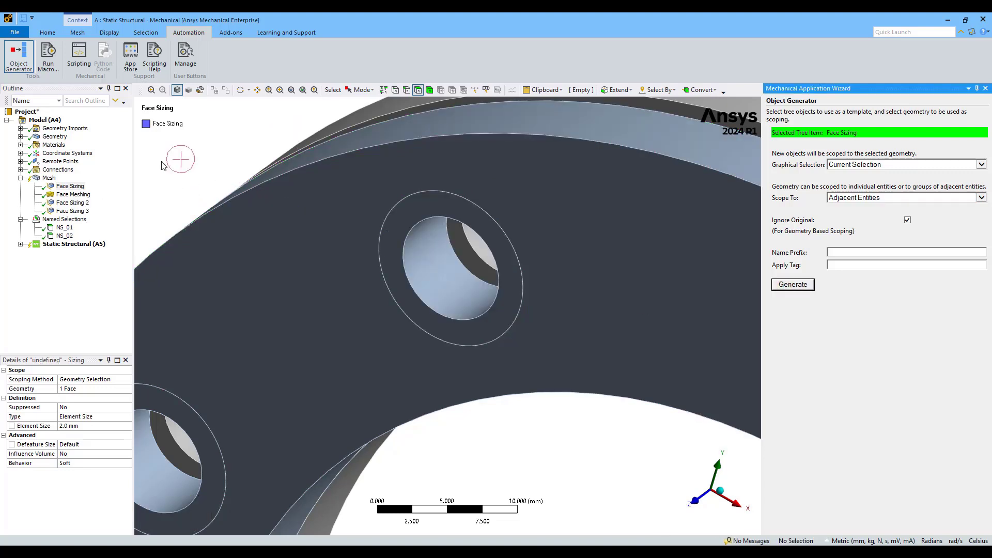
- Check which faces Face Sizing 2 and Face Sizing 3 cover, viewing the whole flange in isometric orientation
click(69, 202)
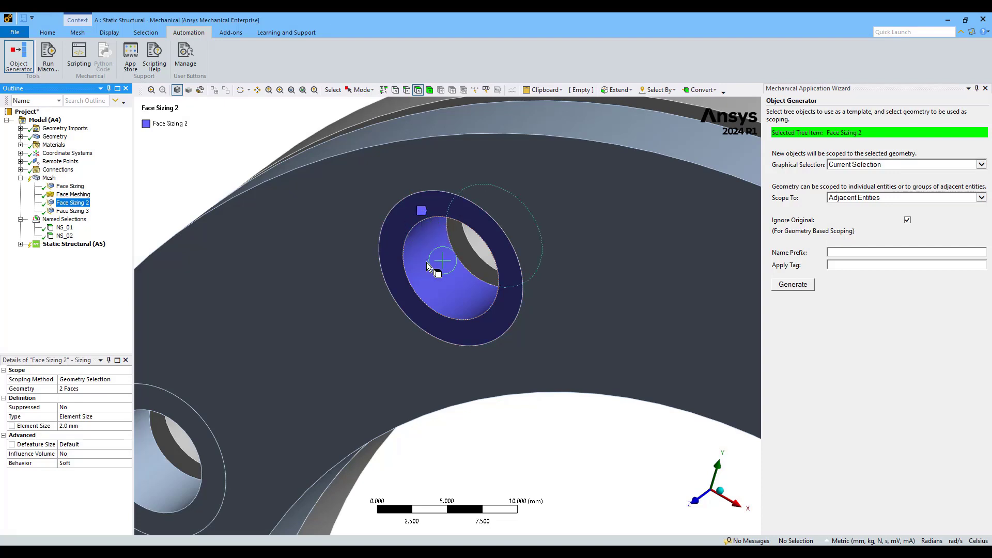
click(72, 211)
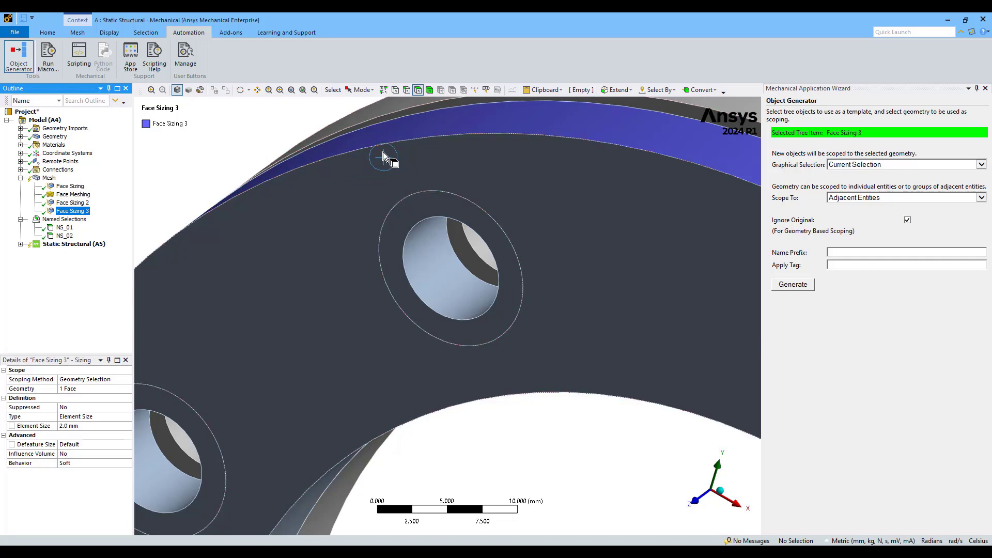
scroll(450, 173, down, 5)
mouse_move(439, 208)
middle_down()
mouse_move(341, 213)
mouse_move(496, 204)
mouse_move(381, 232)
mouse_move(591, 191)
mouse_move(571, 177)
mouse_move(444, 199)
mouse_move(377, 232)
mouse_move(432, 203)
mouse_move(451, 212)
middle_up()
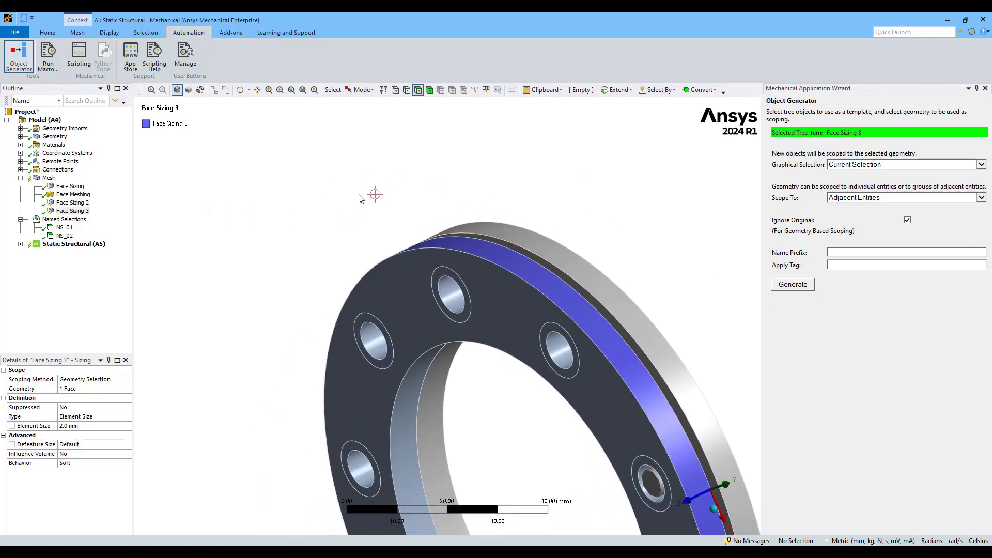
click(291, 90)
click(714, 509)
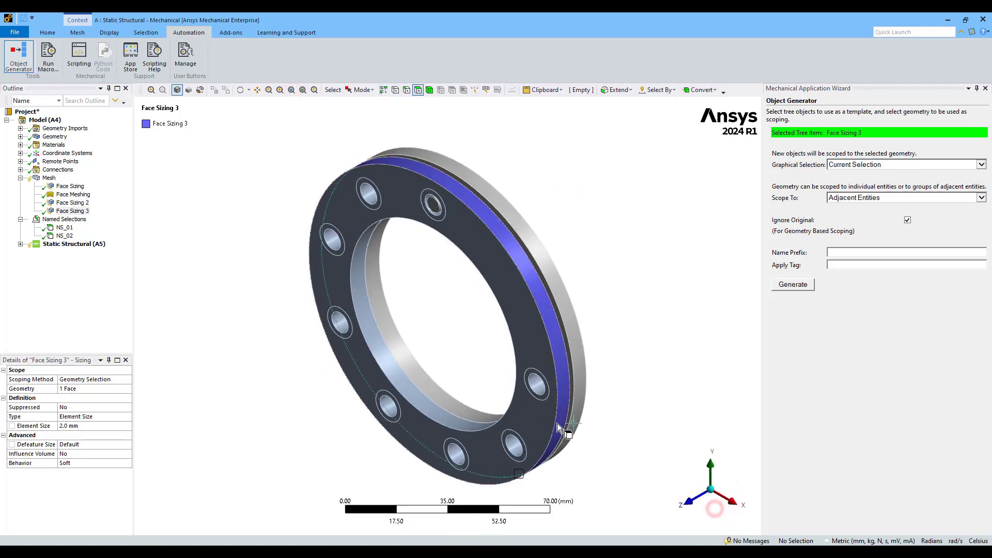
- Set the generator's scope to All Entities by Part and delete Face Sizing 2 and Face Sizing 3
click(981, 197)
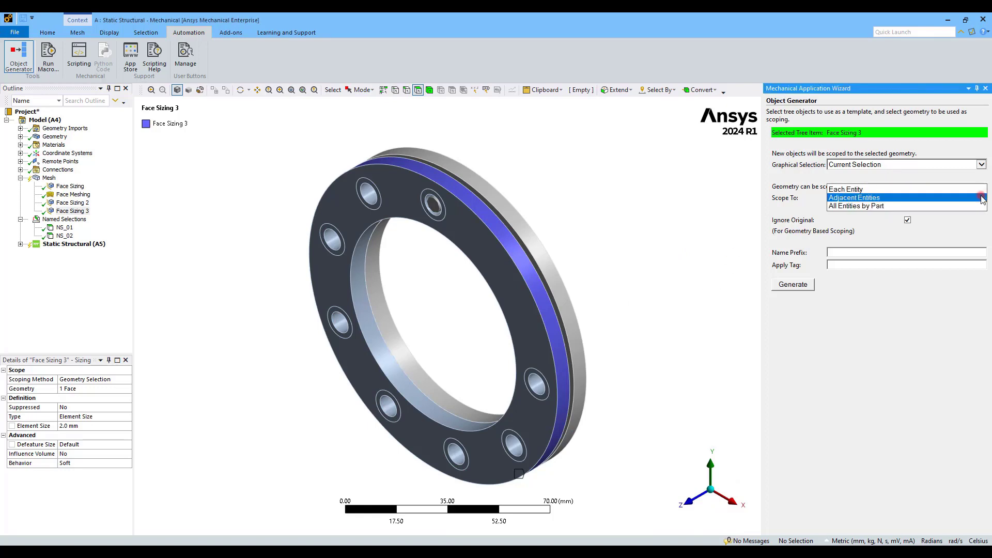
click(838, 206)
click(72, 203)
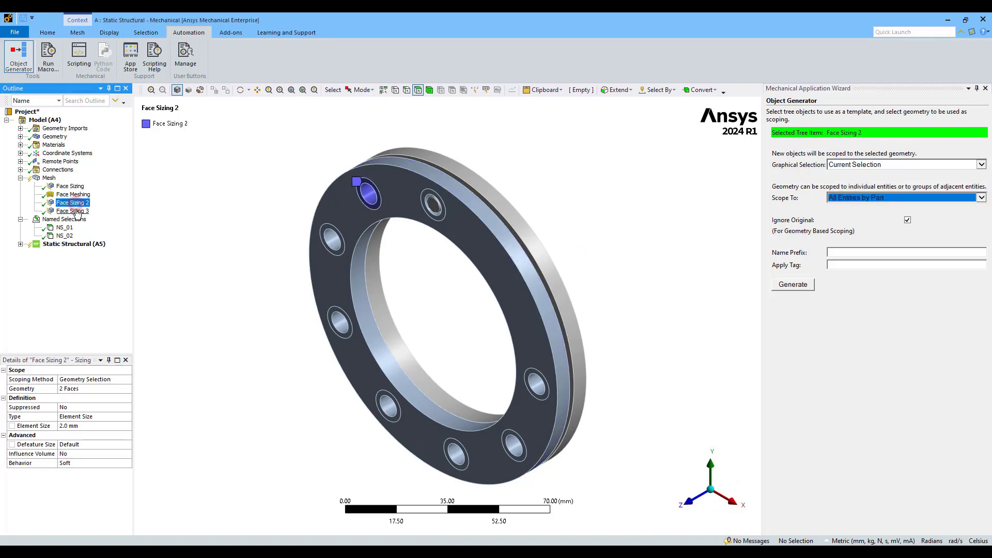
ctrl+click(73, 211)
right_click(77, 210)
click(102, 353)
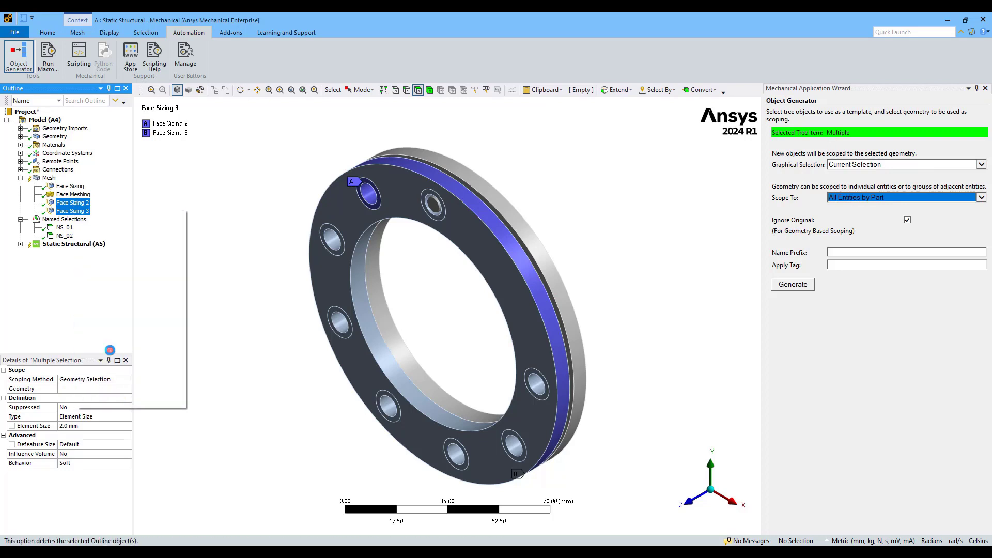
click(492, 319)
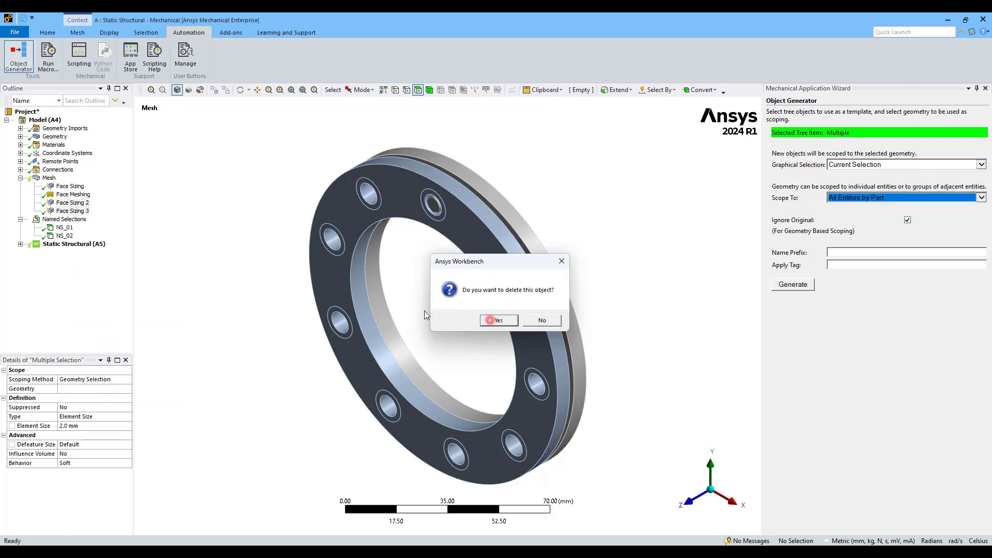
- Generate copies from the Face Sizing template by part, selecting the front flange's flat face and a bore, plus the rear flange's flat and hole faces
click(63, 186)
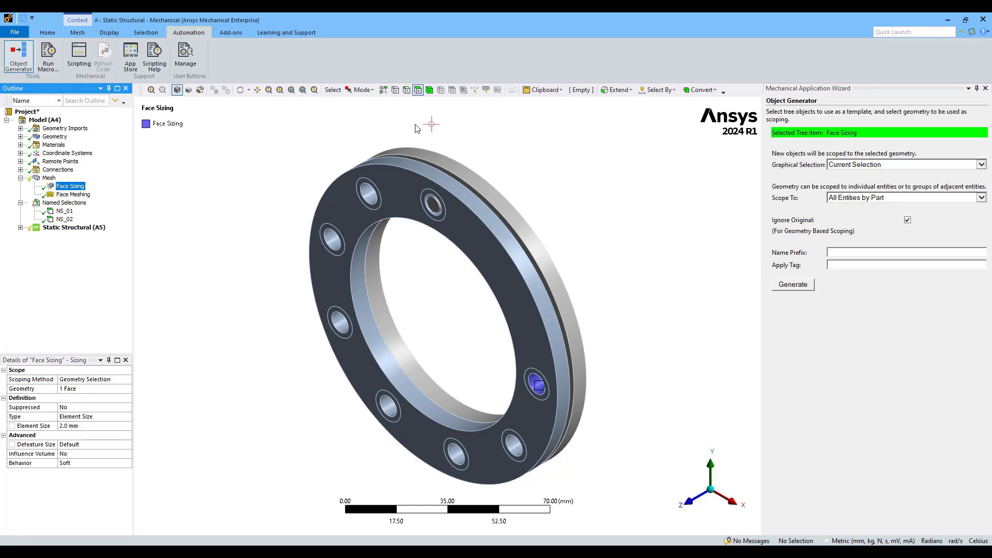
middle_drag(315, 148, 360, 128)
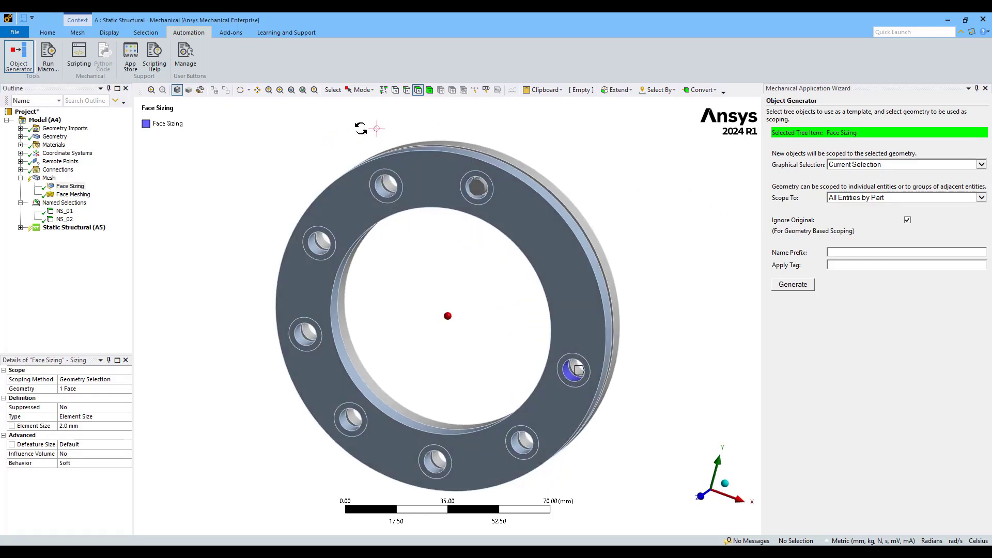
click(347, 203)
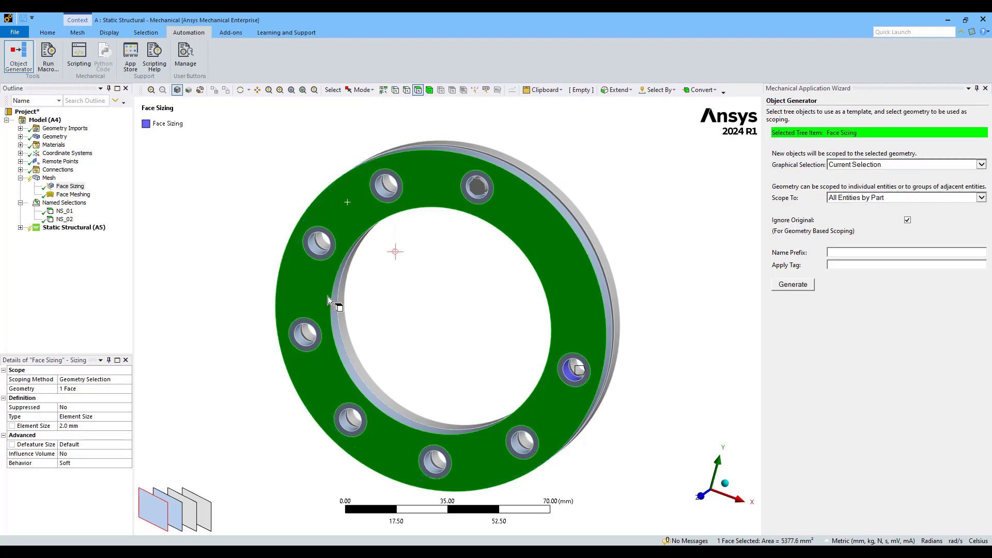
ctrl+click(301, 339)
middle_drag(613, 209, 394, 215)
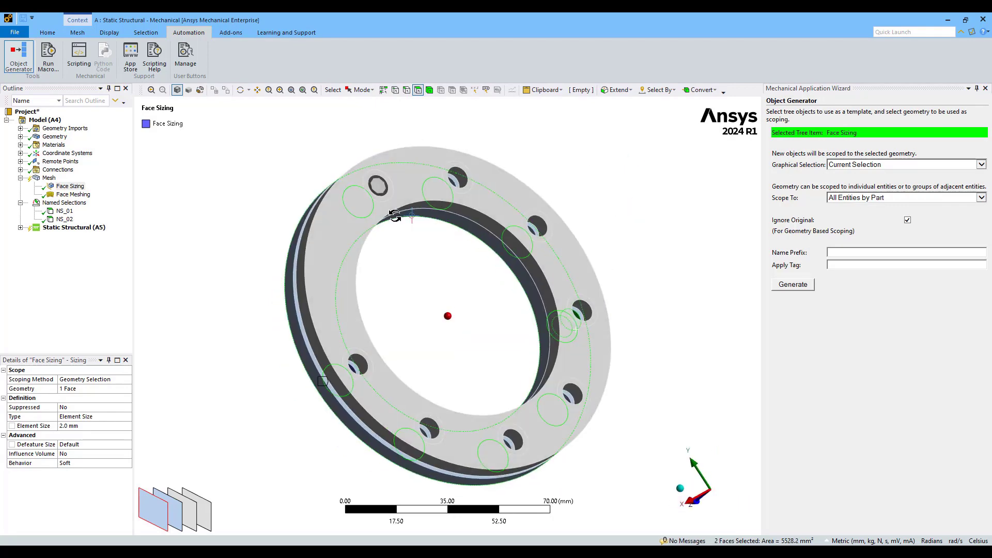
ctrl+click(404, 184)
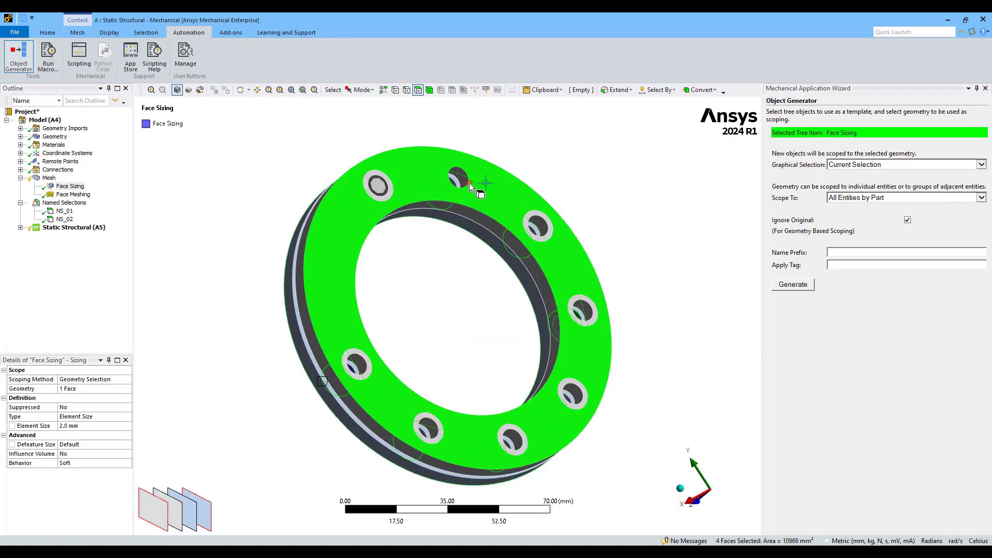
ctrl+click(536, 220)
middle_drag(267, 185, 421, 169)
click(793, 284)
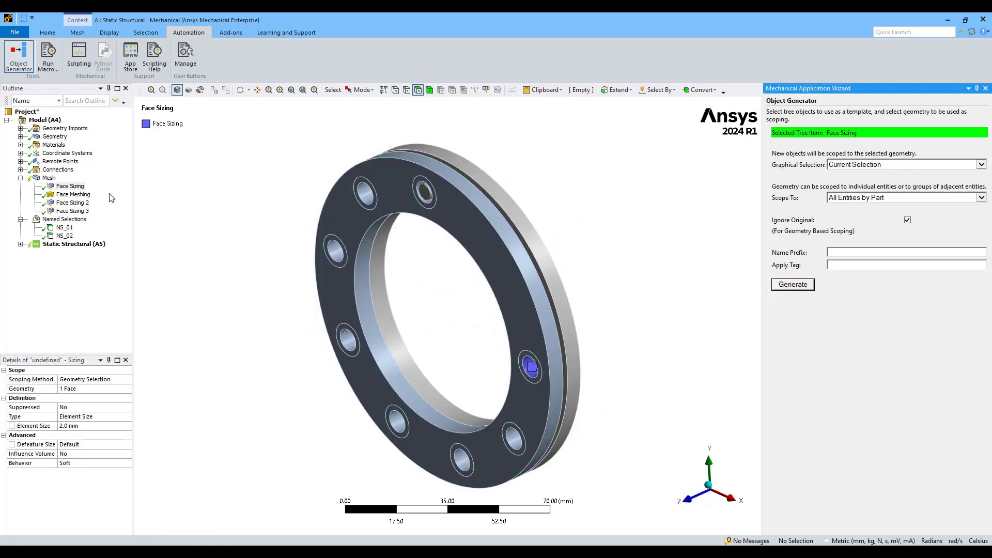
- Inspect the faces scoped by the by-part copies Face Sizing 2 and Face Sizing 3 on both sides of the flange
click(73, 203)
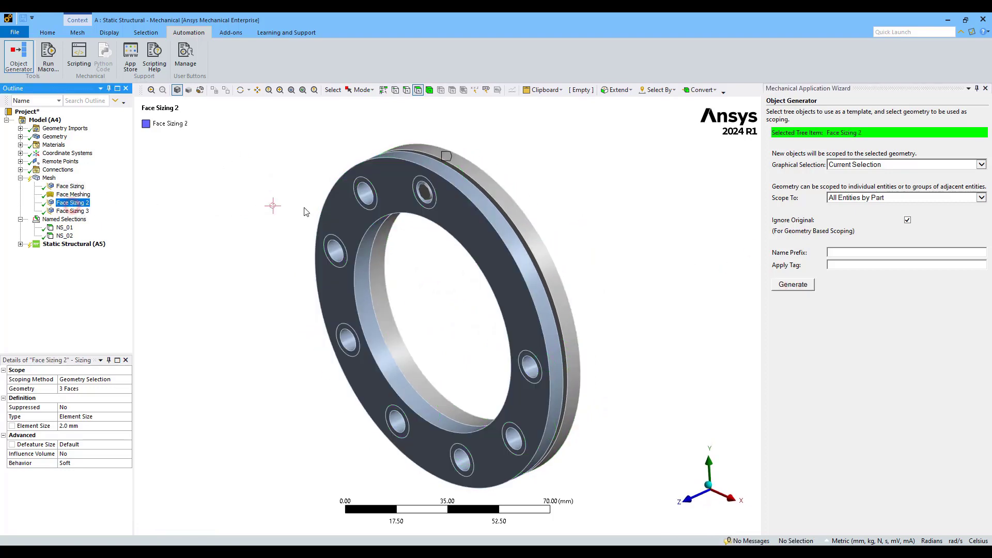
middle_drag(591, 222, 404, 215)
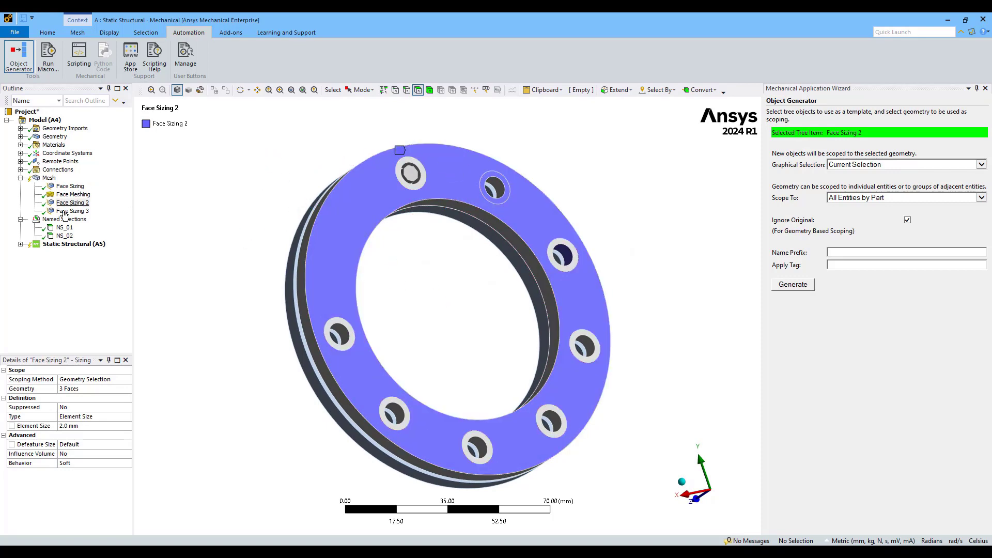
click(73, 211)
middle_drag(259, 203, 432, 184)
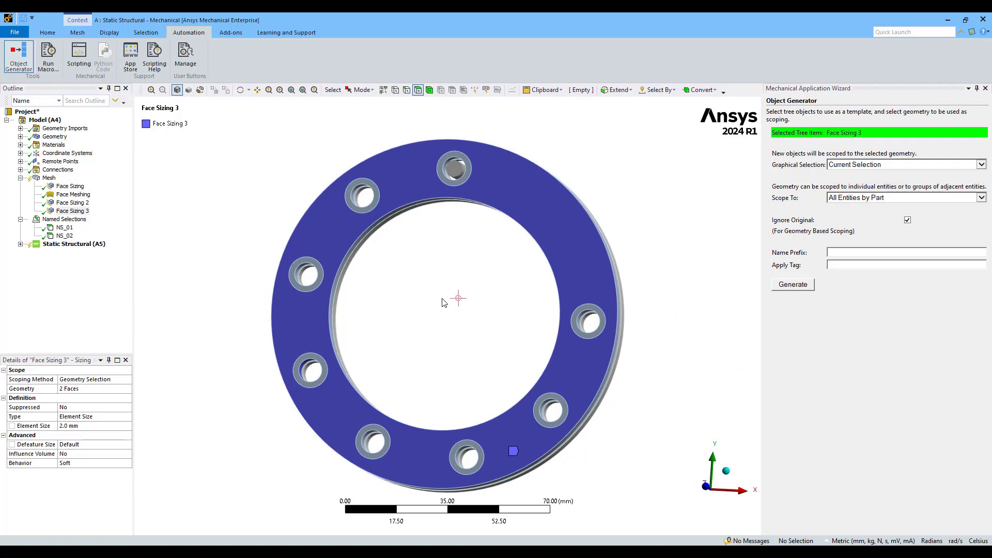
click(725, 472)
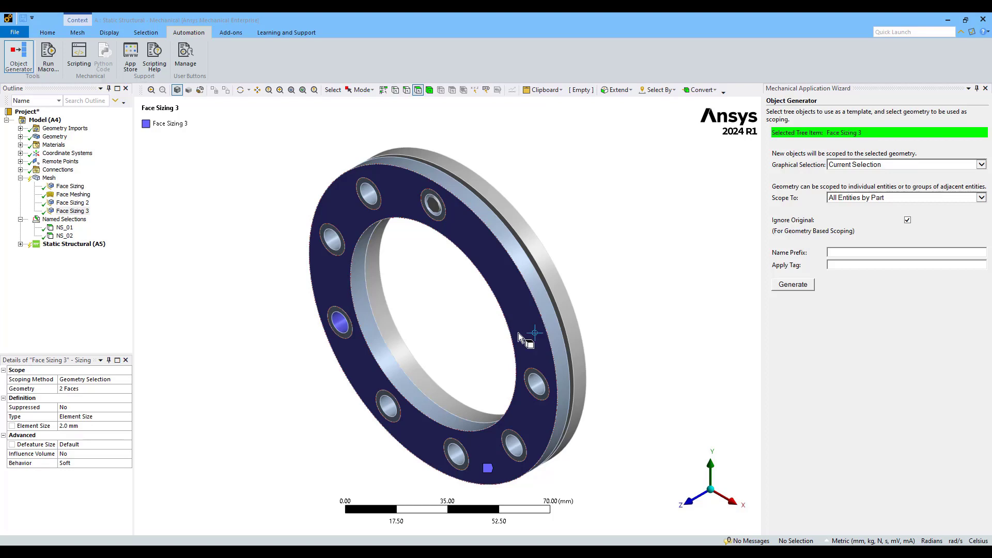
- Examine the Remote Point on the flange's inner bore and the Relocate option that the generator offers for it
click(20, 162)
click(73, 169)
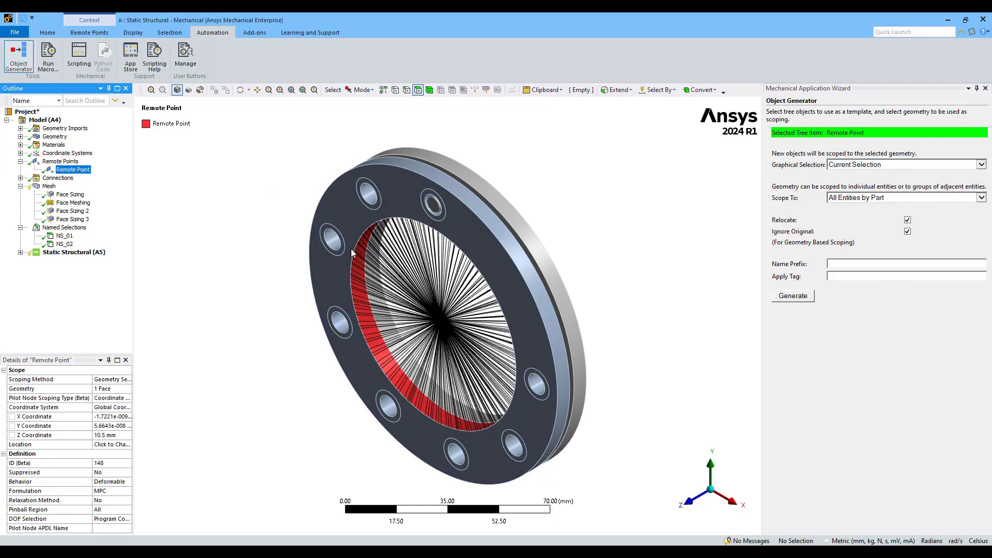
middle_drag(569, 202, 590, 171)
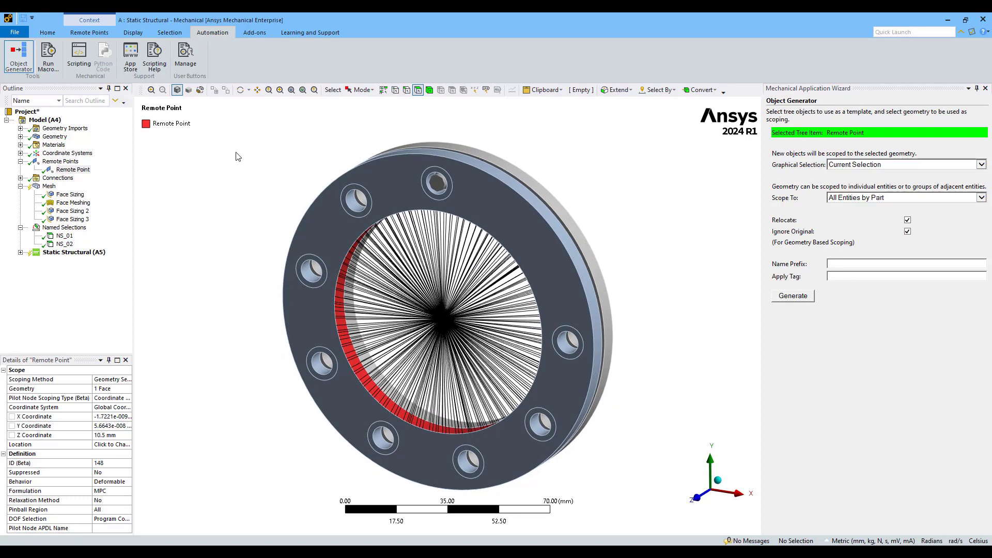
click(80, 171)
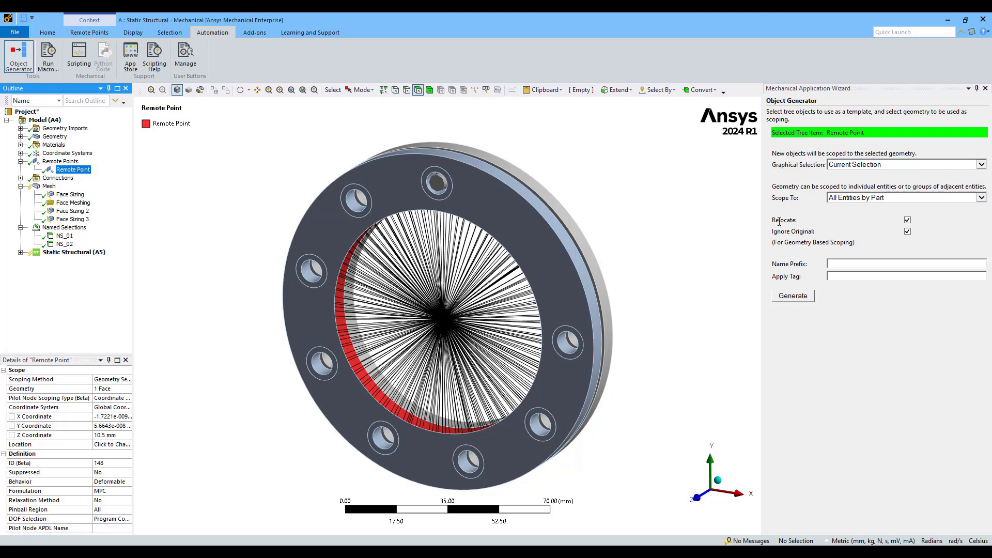
click(798, 220)
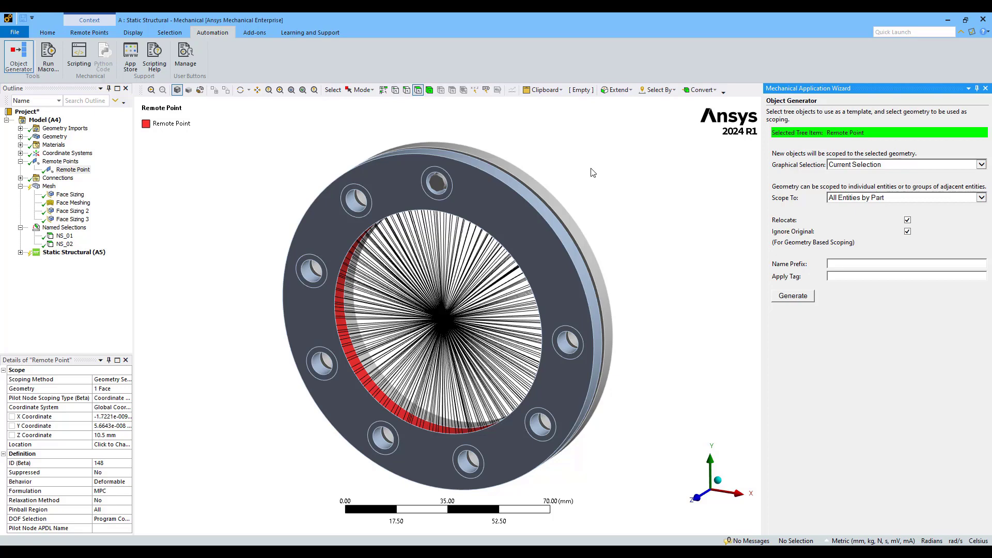
- Generate Remote Point copies for two neighbouring bolt-hole bores on the front flange, scoped to Each Entity with Relocate enabled
middle_drag(613, 176, 589, 169)
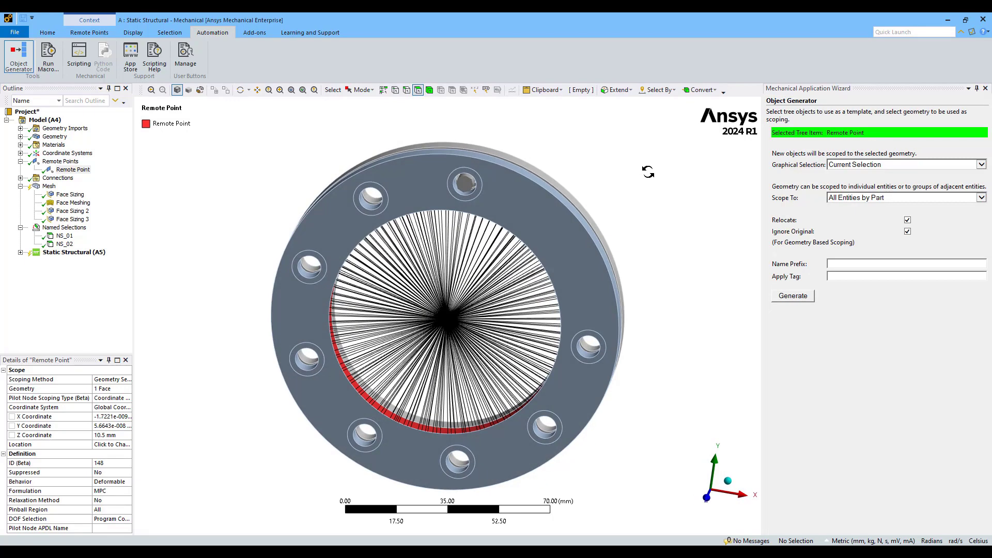
click(368, 203)
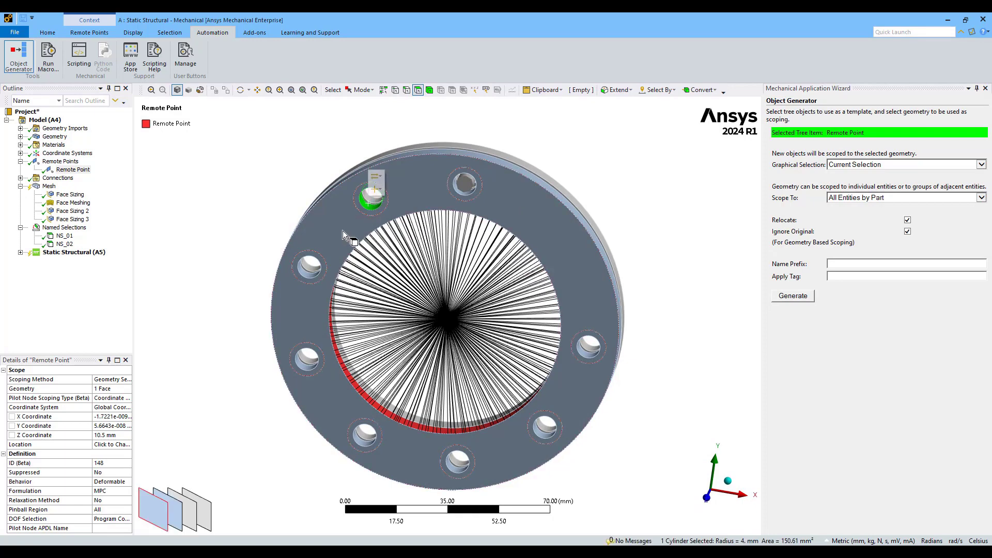
ctrl+click(304, 274)
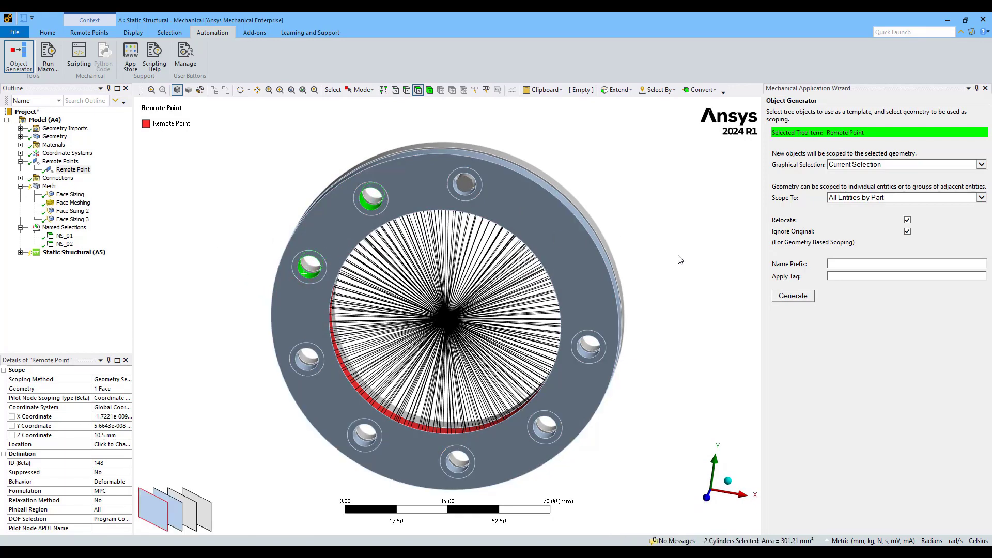
click(981, 198)
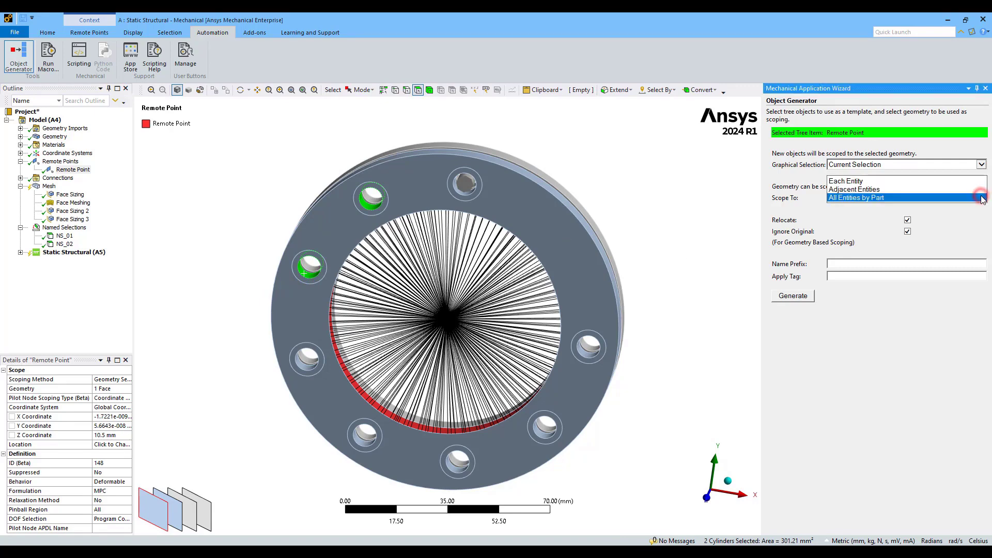
click(841, 182)
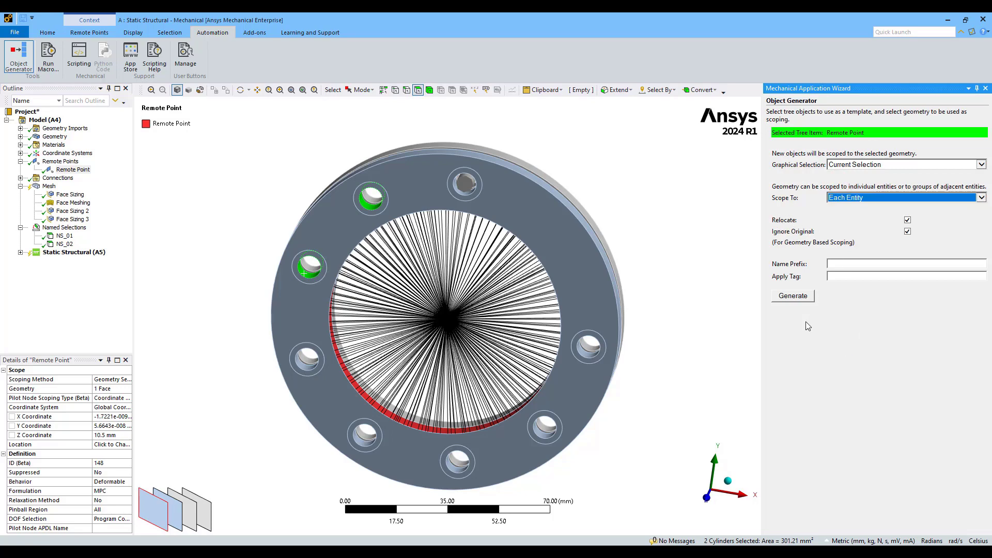
click(793, 296)
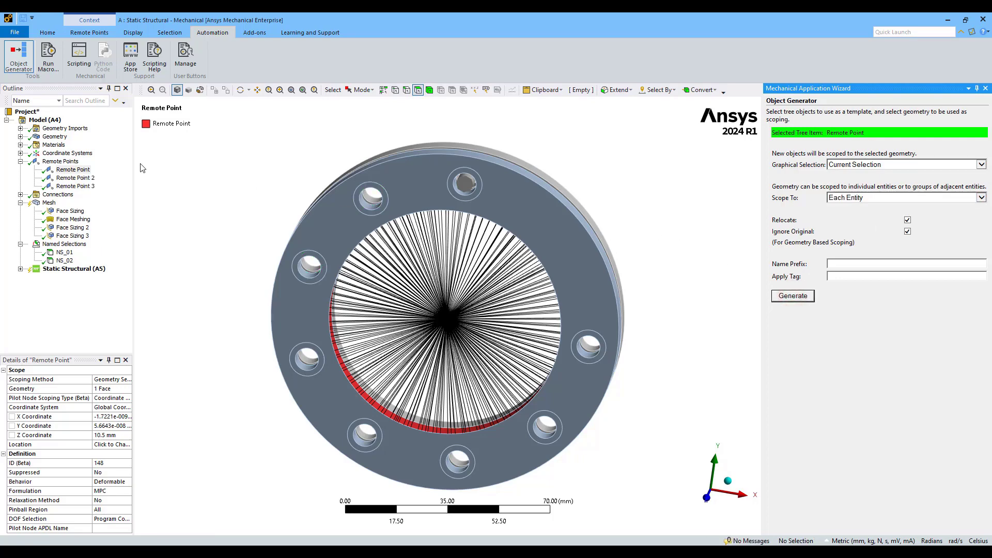
- Check where Remote Point 2 and Remote Point 3 are placed and delete both copies
click(87, 178)
click(82, 187)
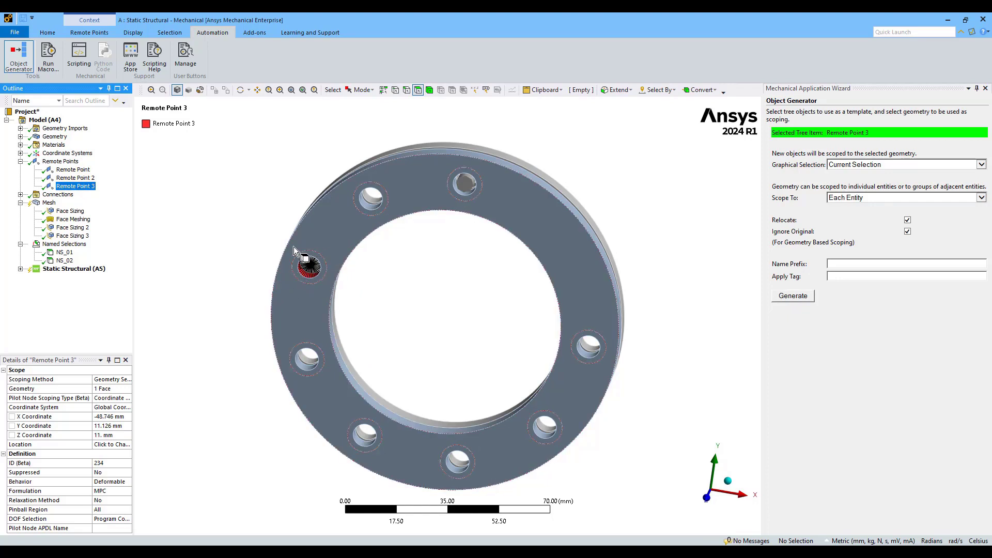
ctrl+click(77, 179)
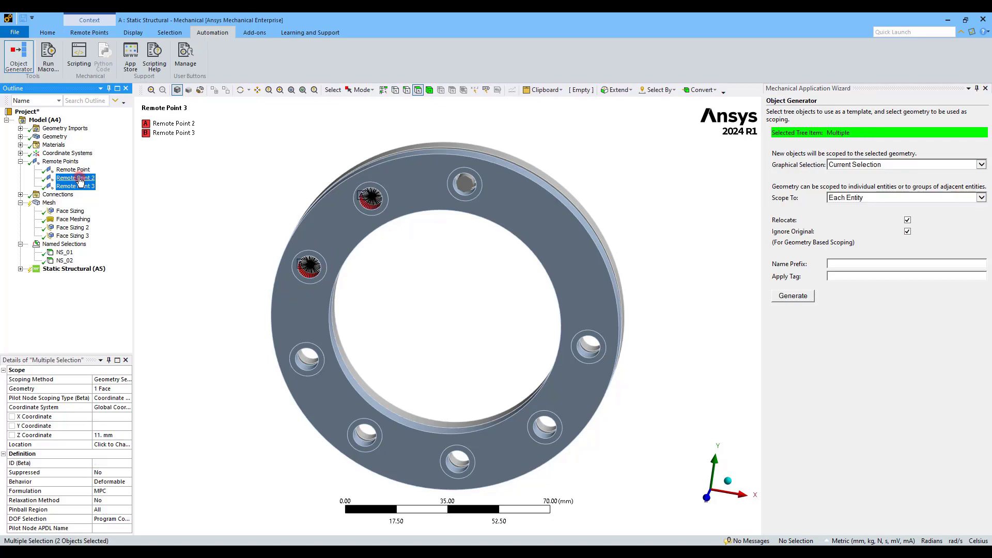
right_click(77, 179)
click(106, 271)
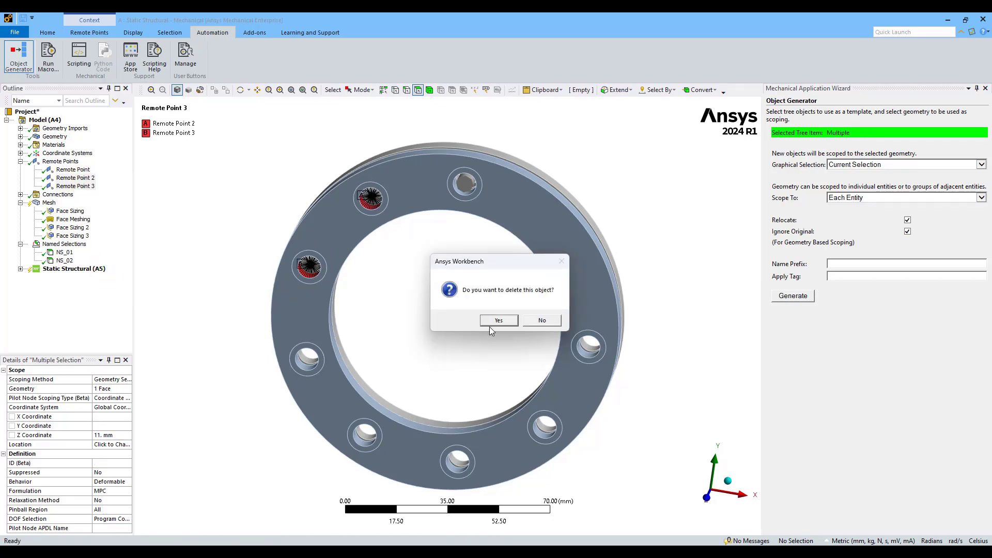
click(496, 318)
- Generate Remote Point copies for the same two bolt-hole bores with Relocate disabled, using the original Remote Point as template
click(66, 170)
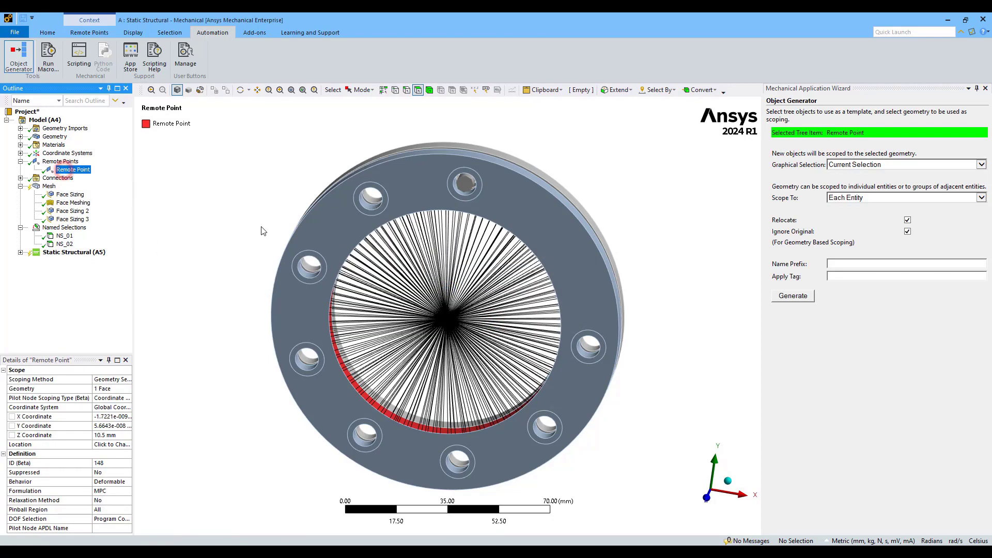
click(908, 221)
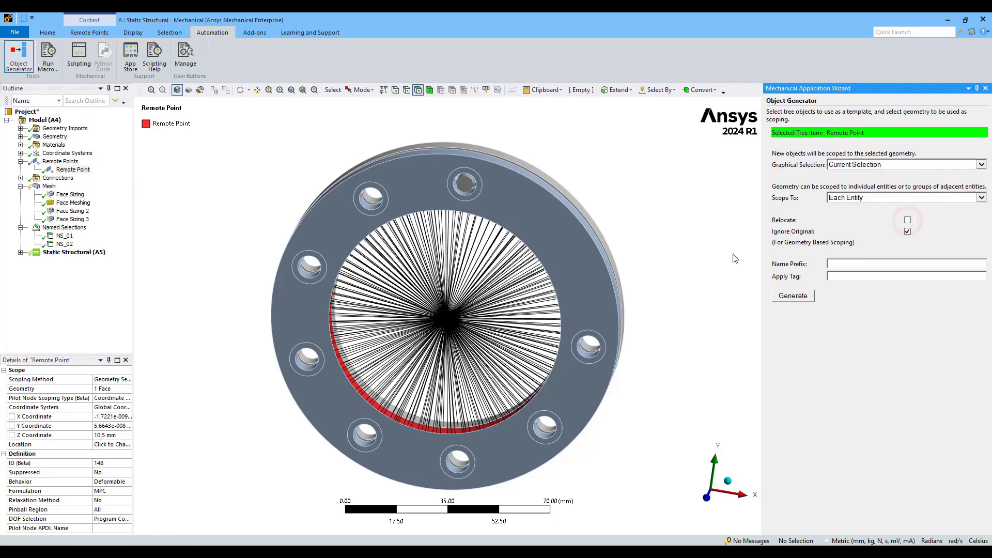
click(312, 275)
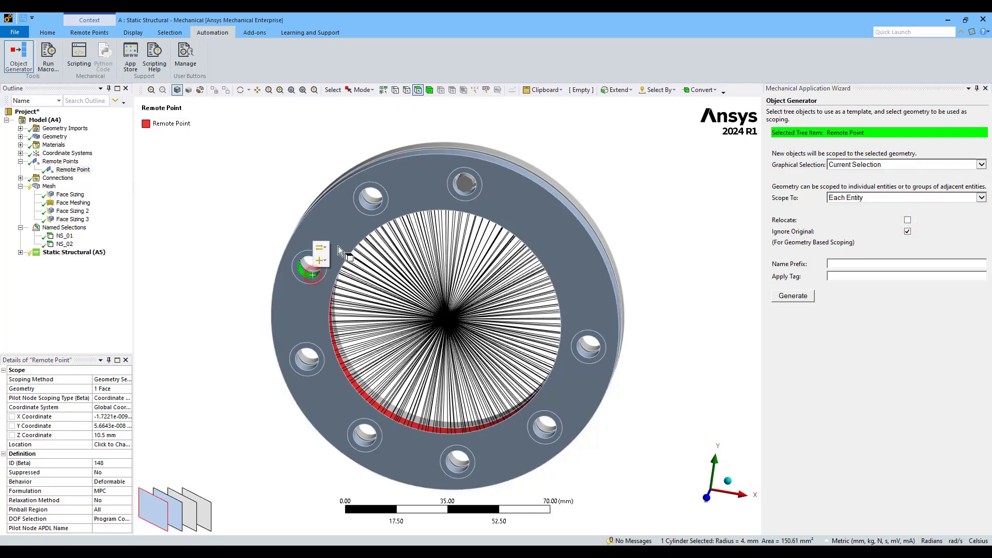
ctrl+click(368, 206)
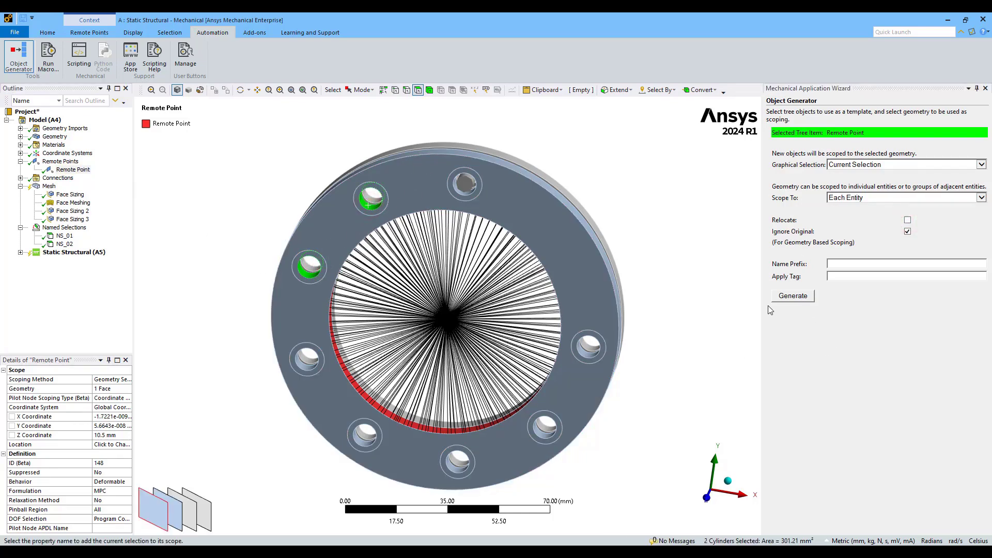
click(785, 297)
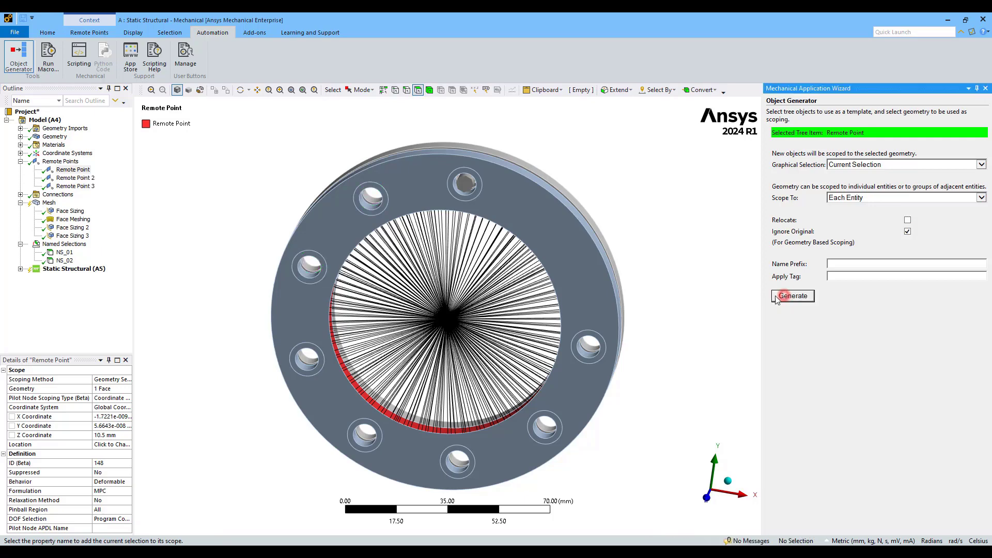
- Compare the locations of Remote Point 2 and Remote Point 3, fitting the whole flange in isometric orientation
click(73, 185)
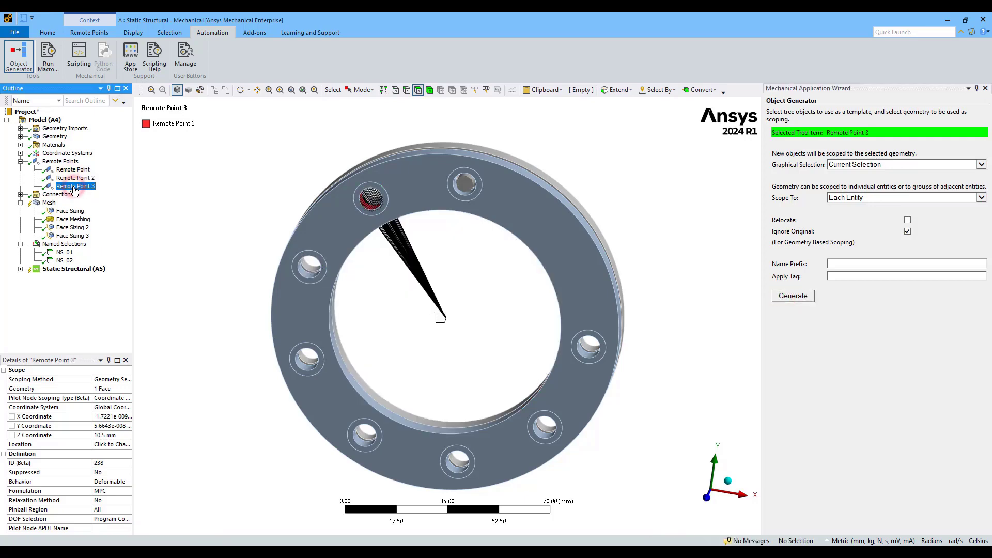
click(75, 178)
click(76, 189)
click(77, 179)
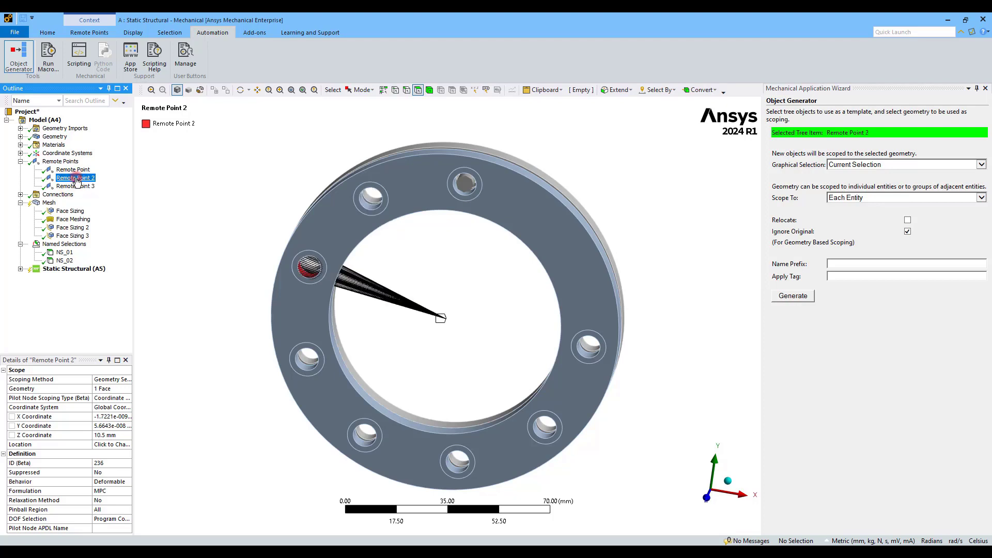
click(77, 187)
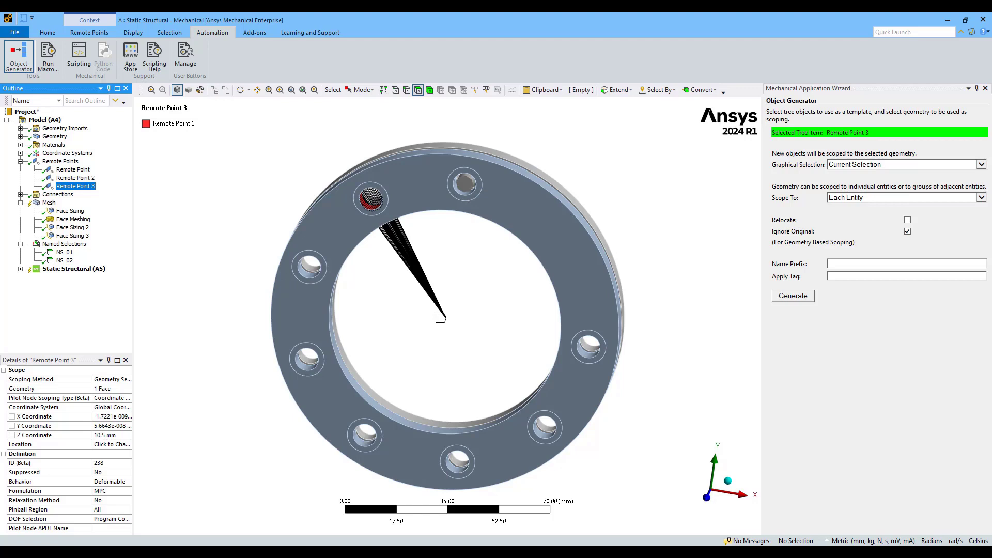
click(726, 480)
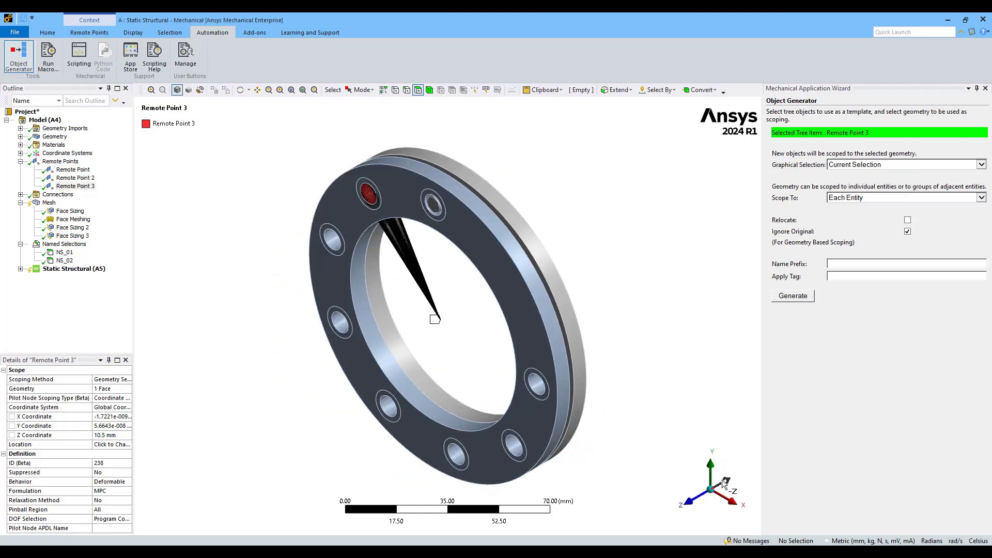
click(292, 91)
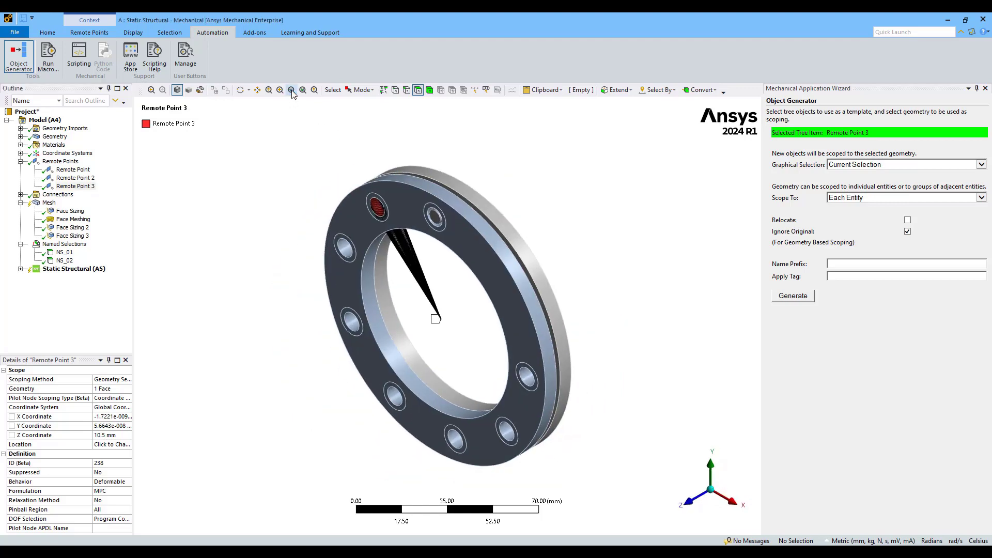
- Examine the circular beam connection between the two flanges and its generator options, viewing the assembly from both sides
click(45, 121)
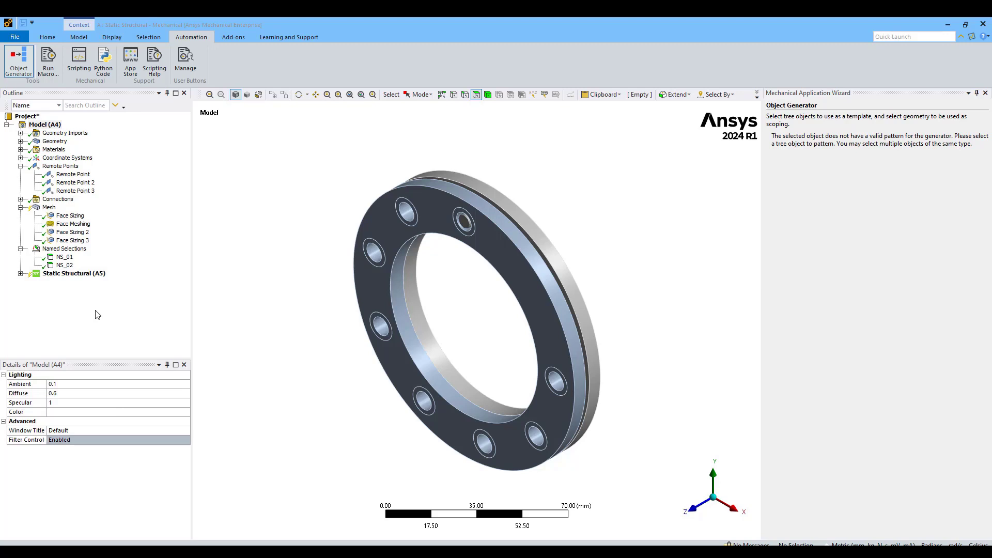
click(21, 199)
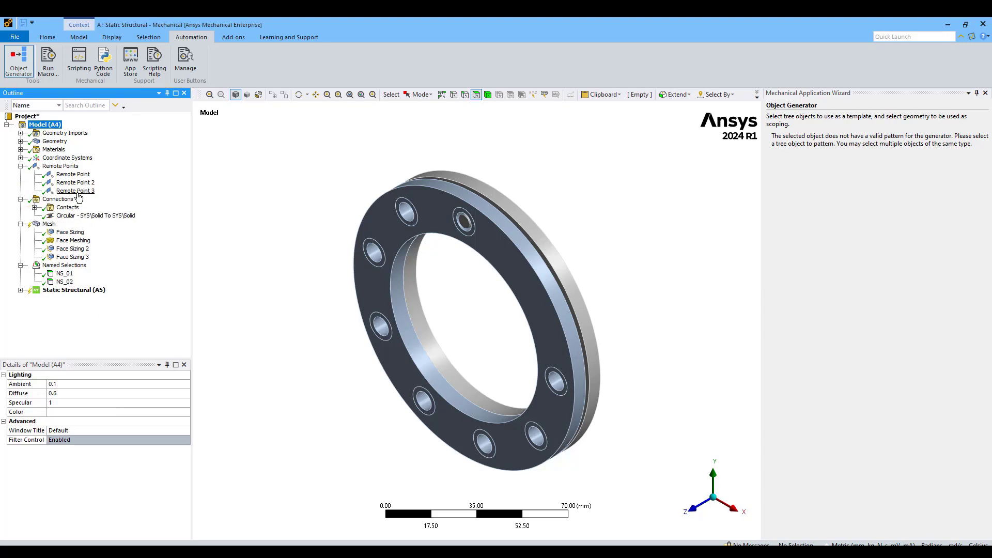
click(77, 215)
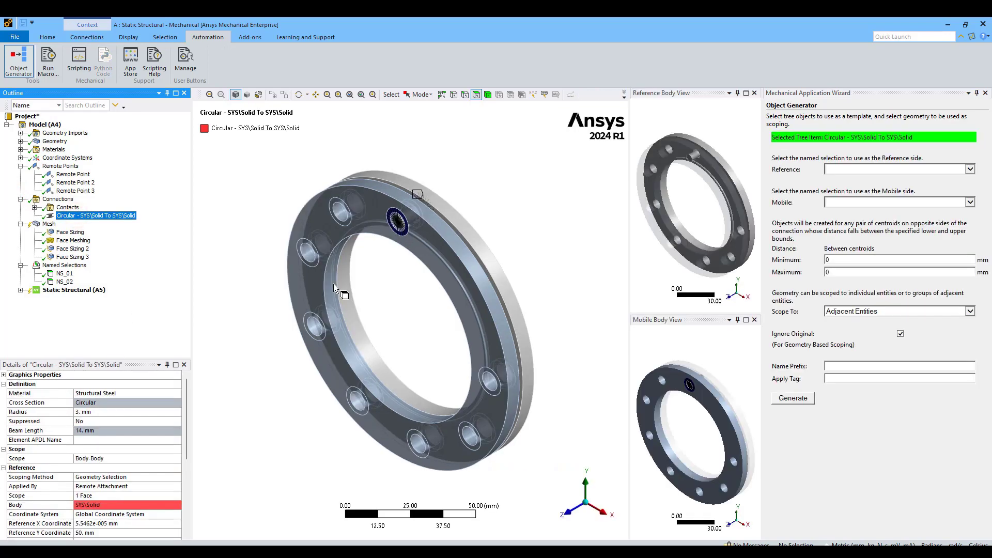
middle_drag(334, 284, 491, 232)
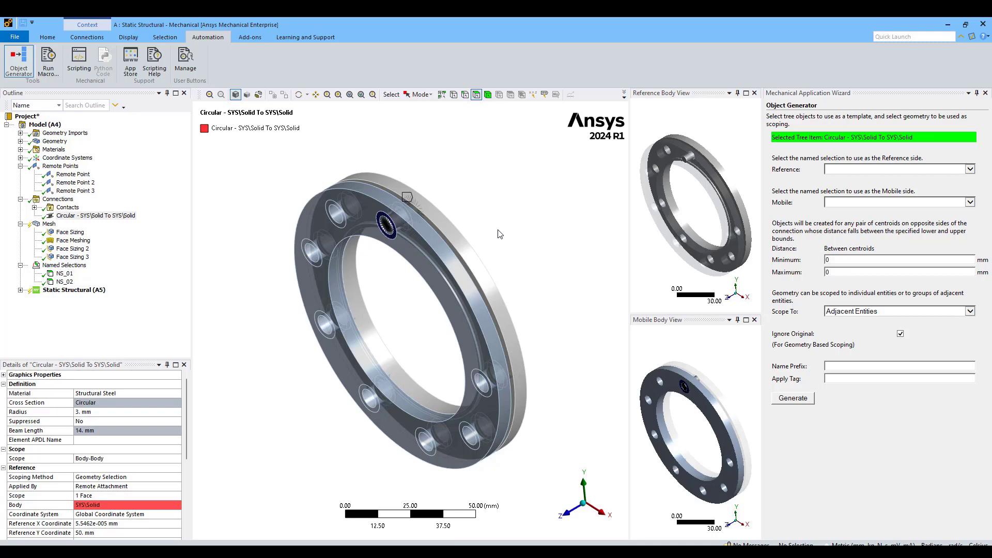
mouse_move(504, 203)
middle_down()
mouse_move(478, 187)
mouse_move(400, 204)
mouse_move(409, 217)
middle_up()
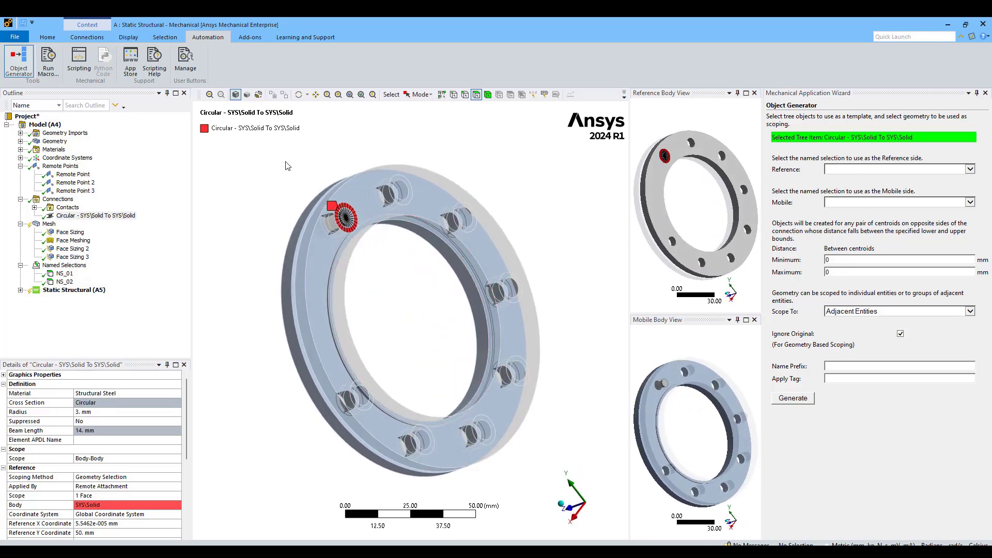
- Measure the distance between the centroids of the circular beam's two scoped faces with Selection Information
scroll(297, 176, down, 2)
scroll(385, 191, up, 4)
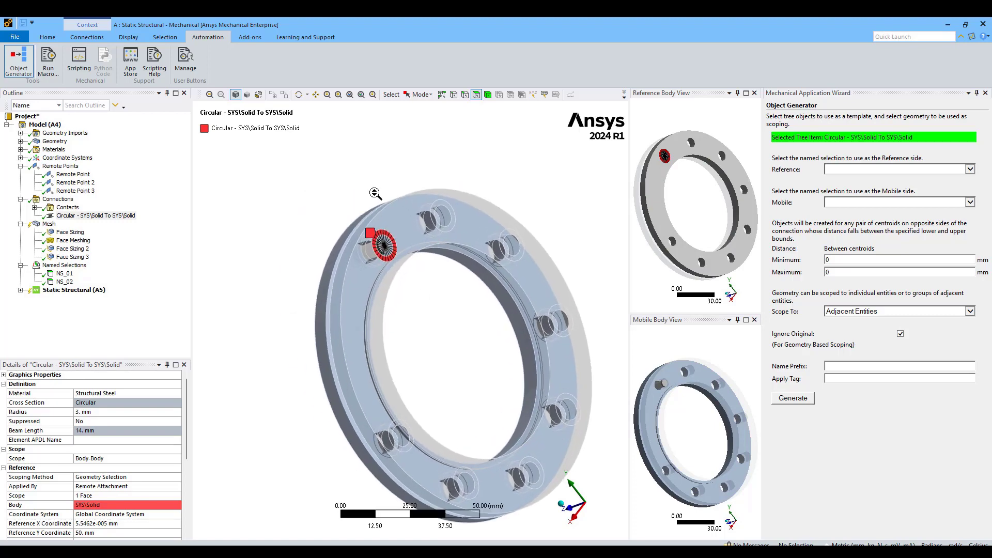
click(381, 190)
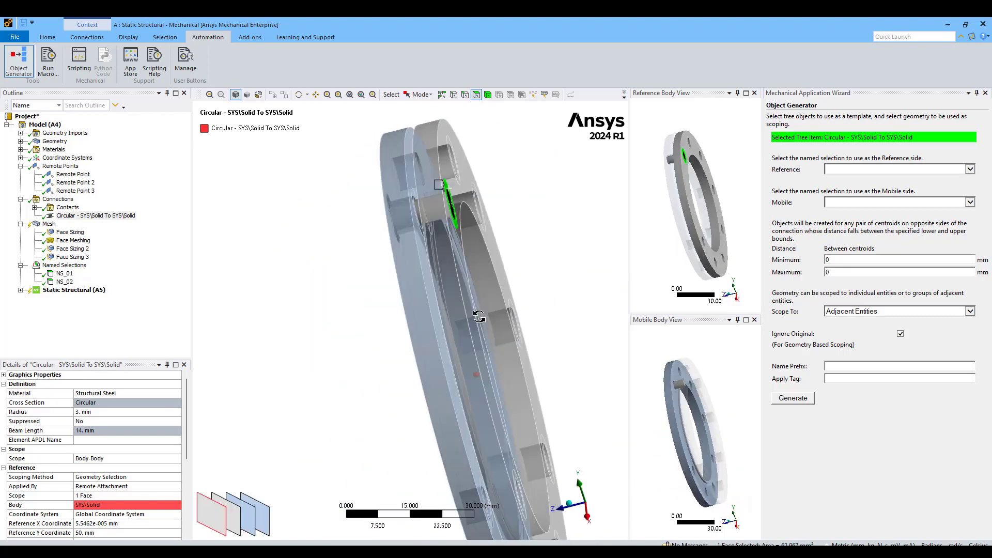
ctrl+click(539, 175)
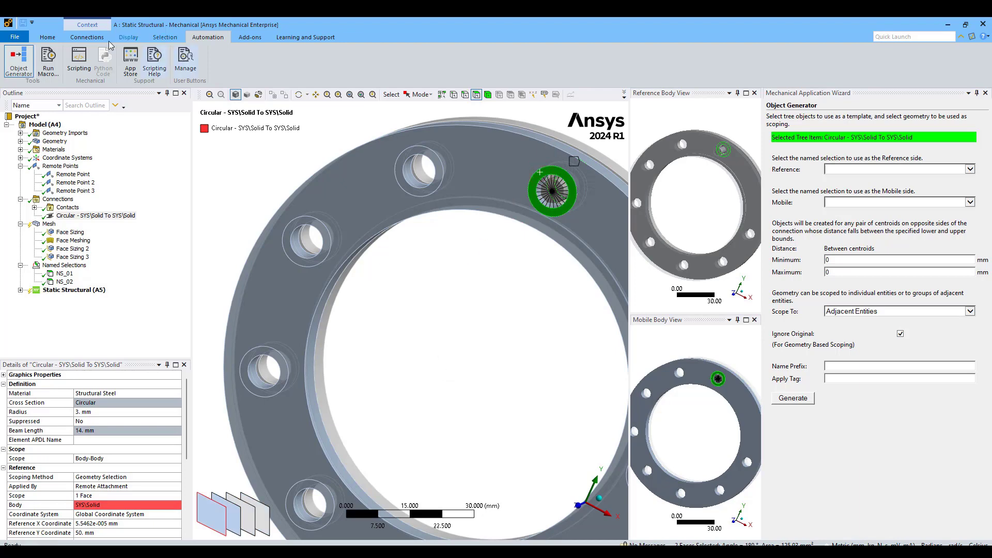
click(47, 37)
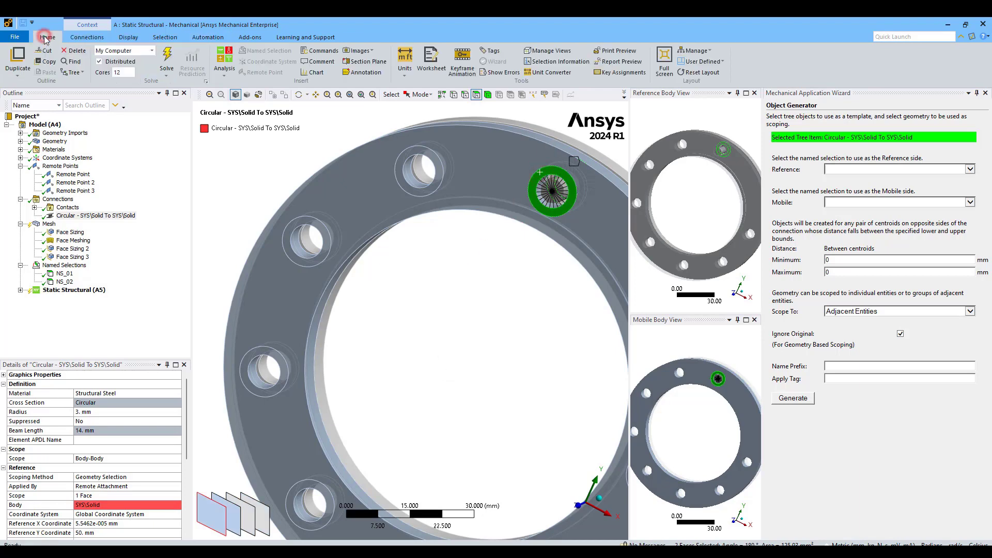
click(554, 63)
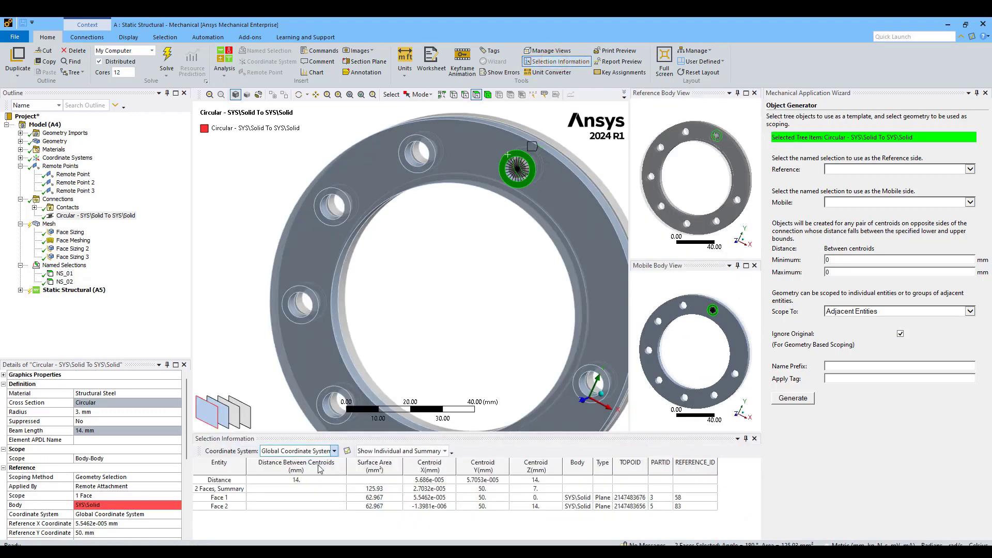
click(303, 482)
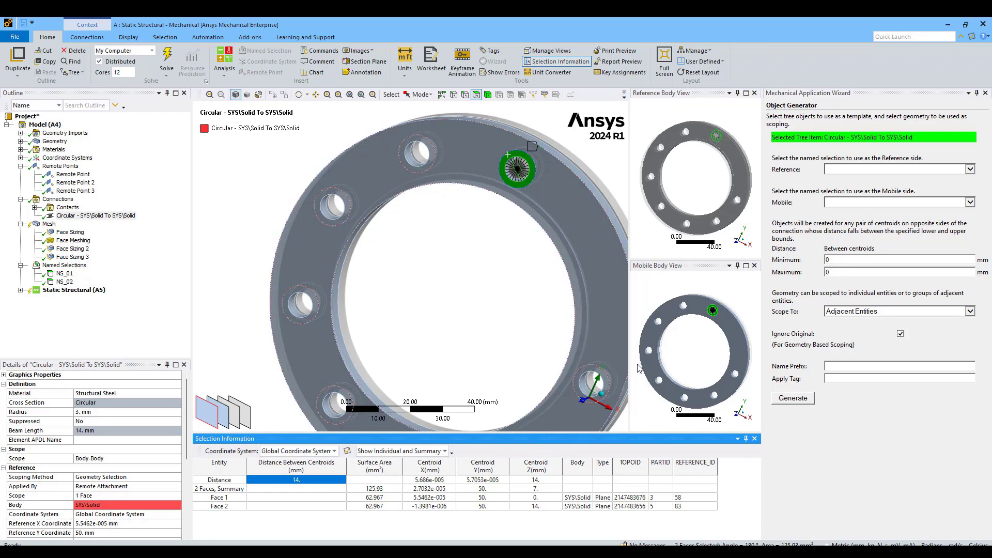
click(755, 439)
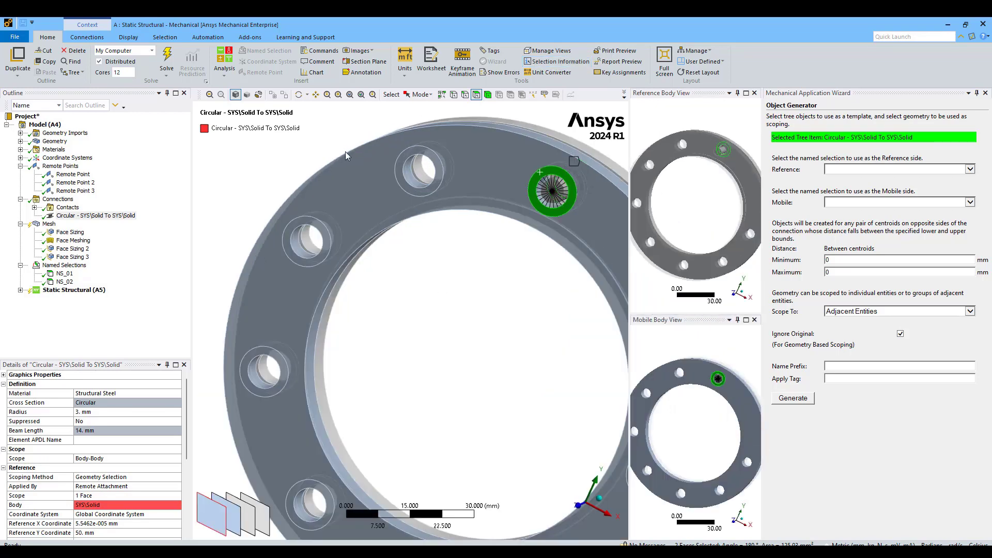
click(209, 38)
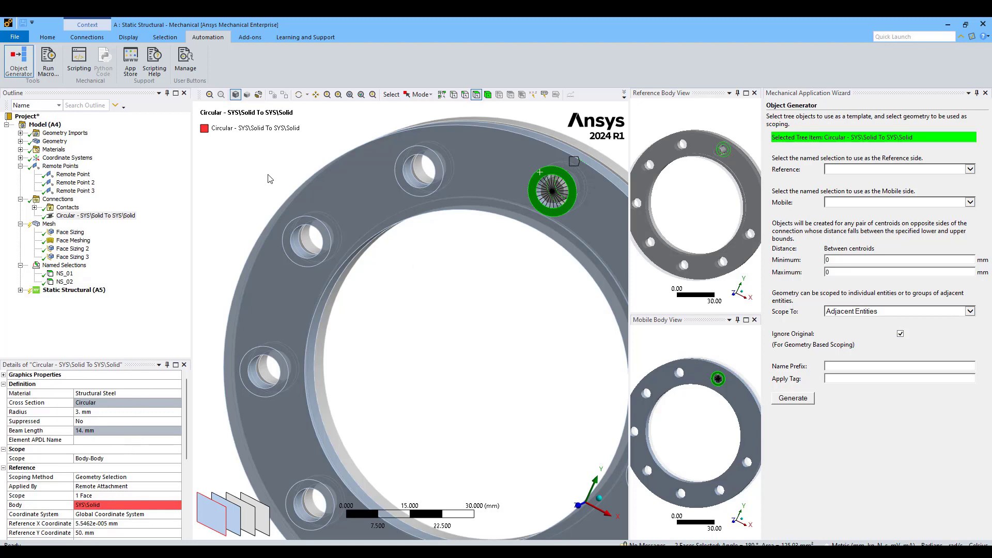
- Check the circular beam's mobile-side scoping against the faces in named selection NS_01
scroll(268, 179, down, 2)
click(487, 361)
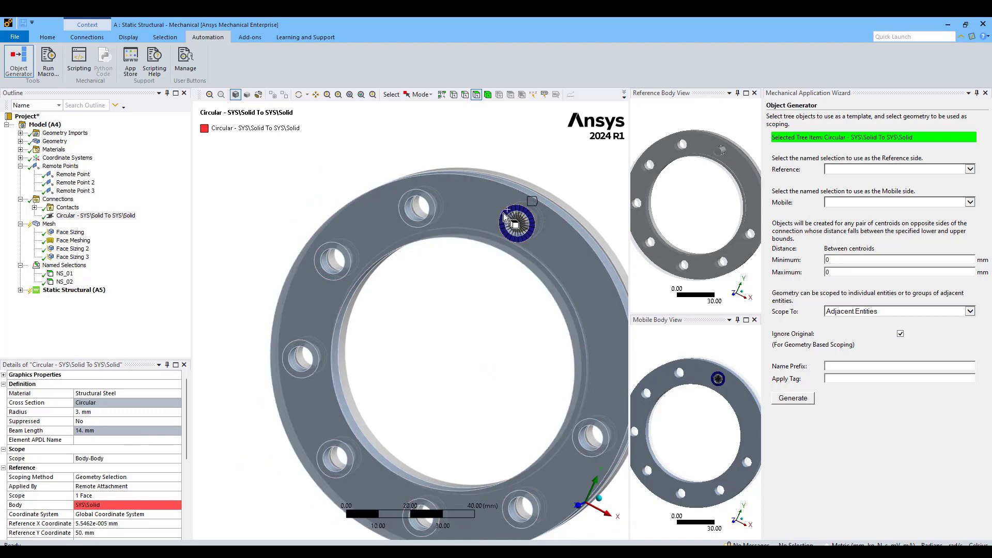
drag(187, 424, 186, 482)
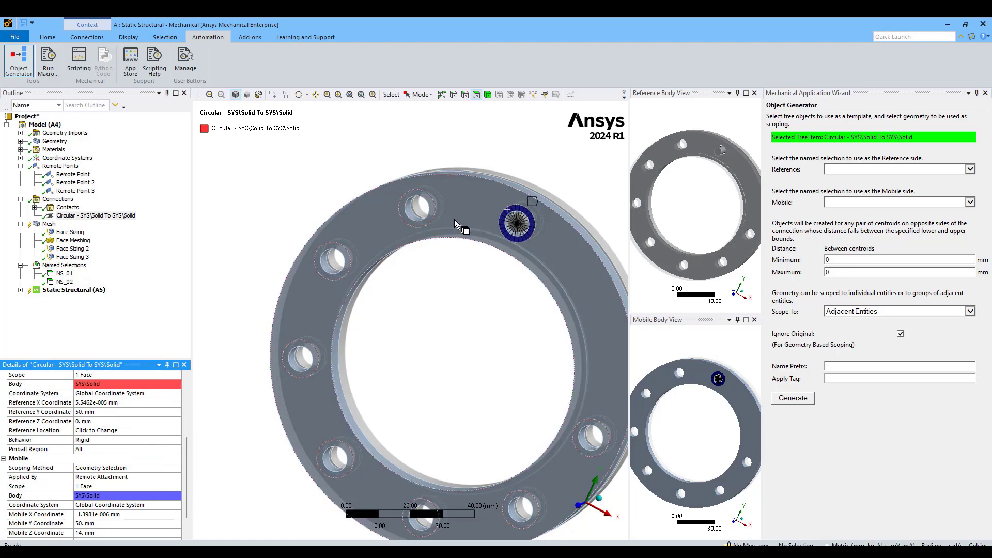
click(380, 215)
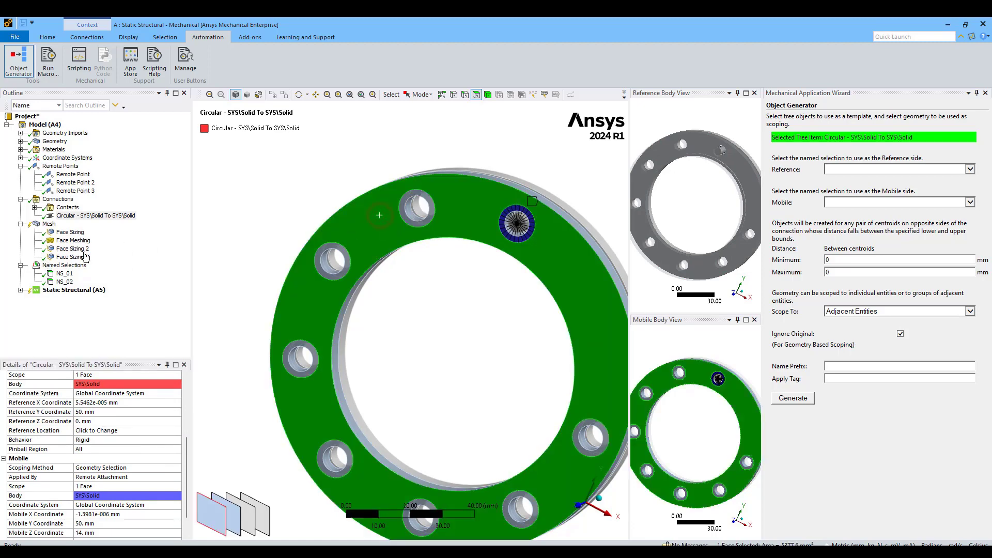
click(58, 274)
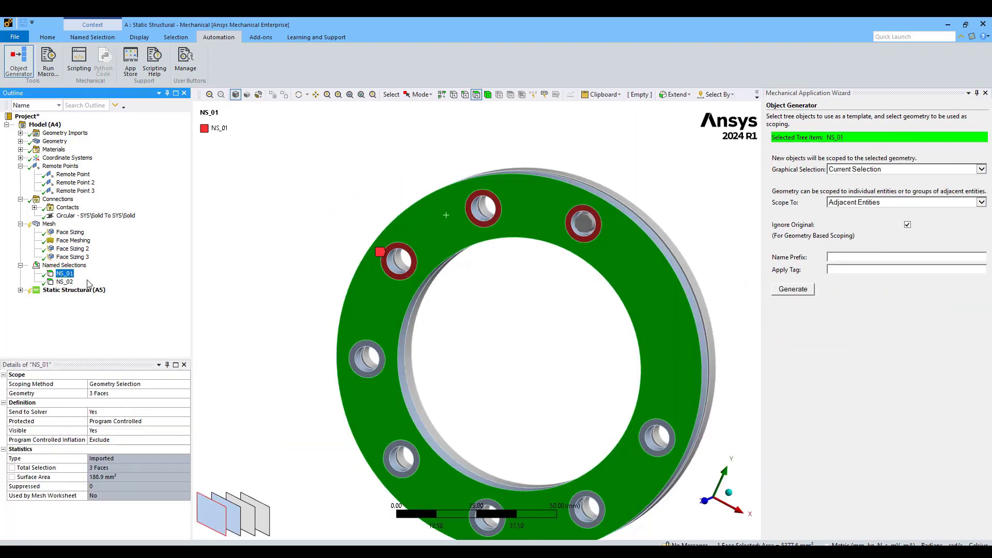
click(78, 216)
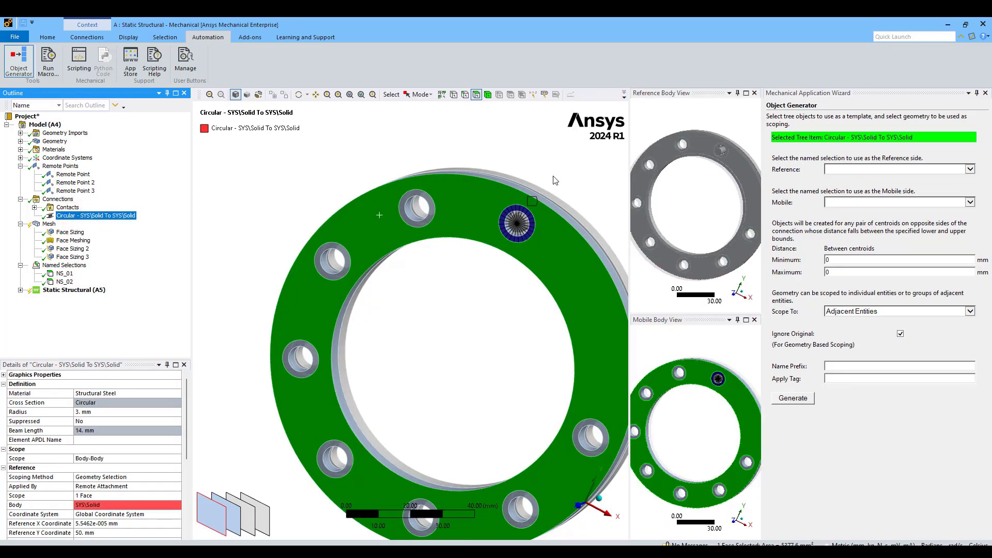
click(550, 173)
click(65, 217)
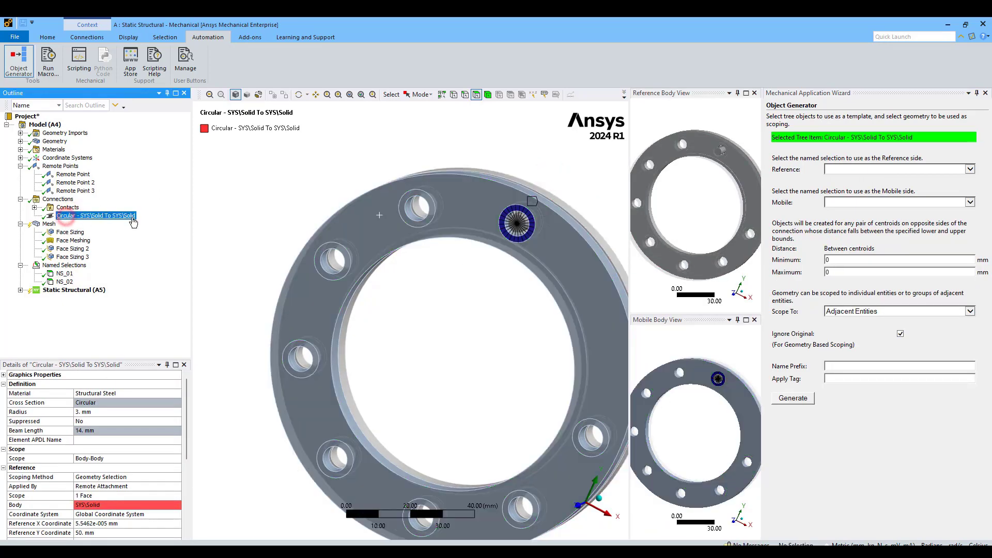
- Set the Object Generator's Reference side to NS_02 and Mobile side to NS_01 for the circular beam template
click(970, 169)
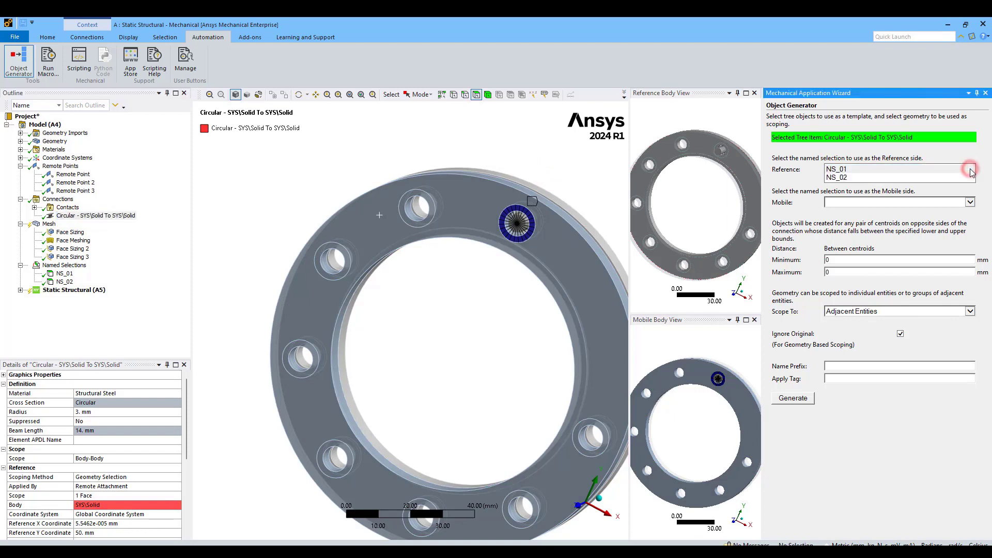
click(855, 172)
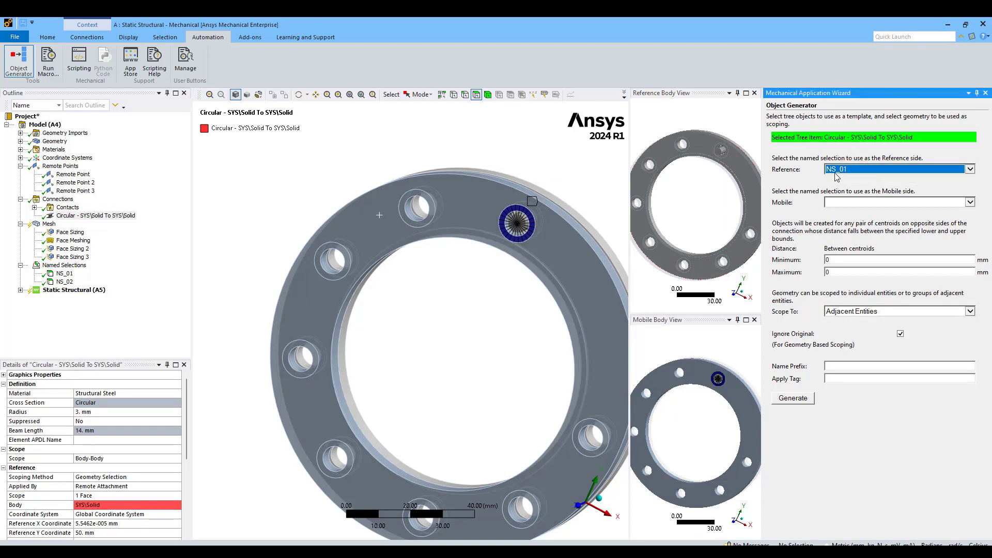
click(838, 171)
click(794, 177)
click(835, 202)
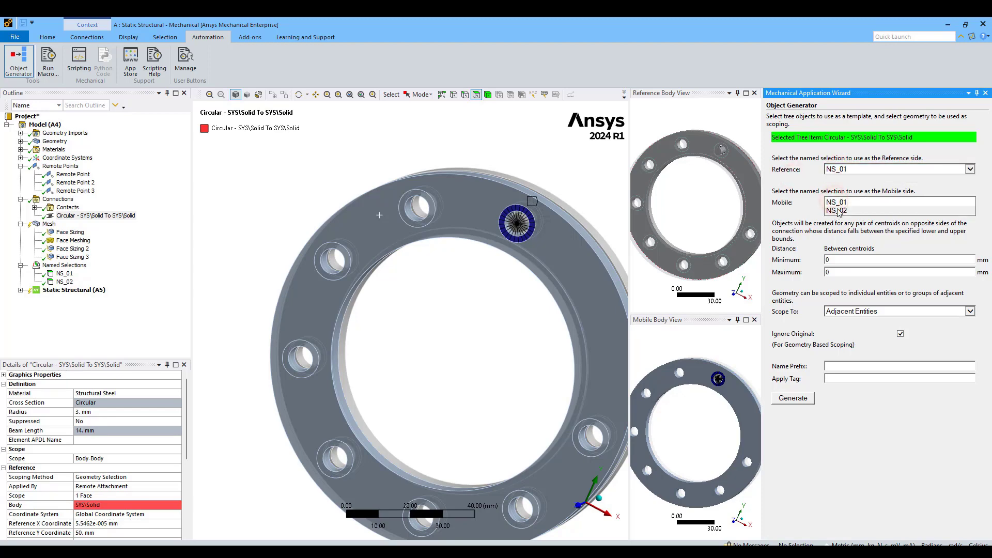
click(835, 203)
click(842, 169)
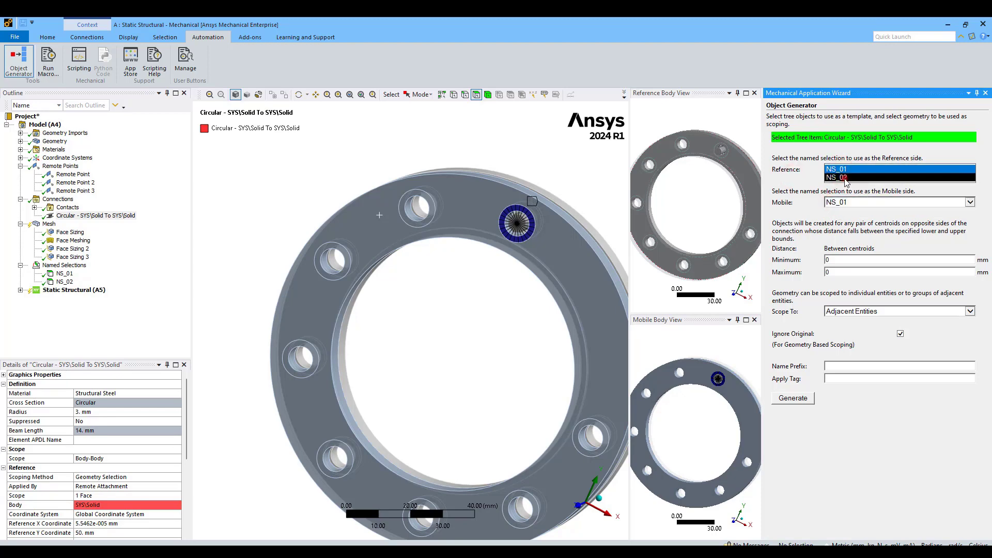
click(848, 177)
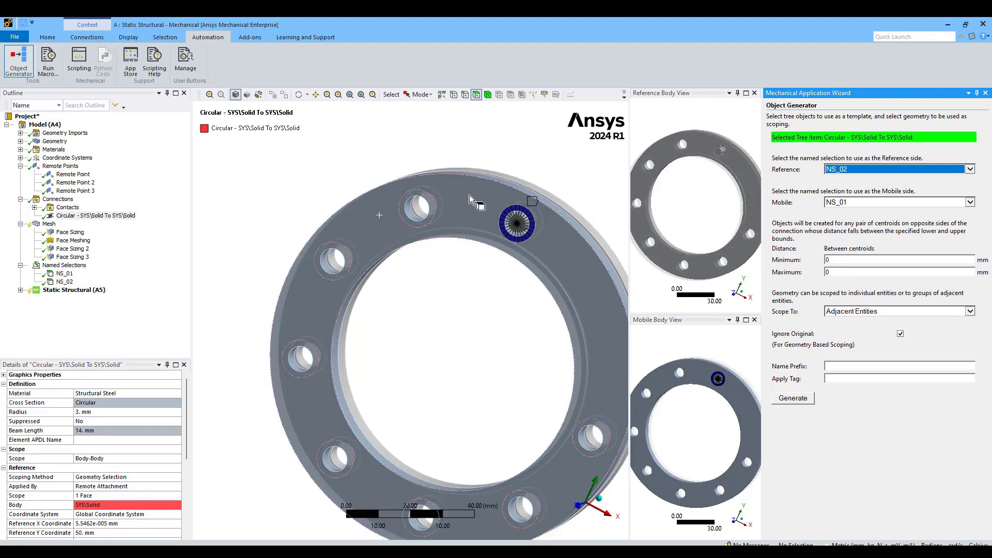
- Set the maximum centroid distance to 15 mm and generate copies of the circular beam connection
middle_drag(508, 157, 519, 186)
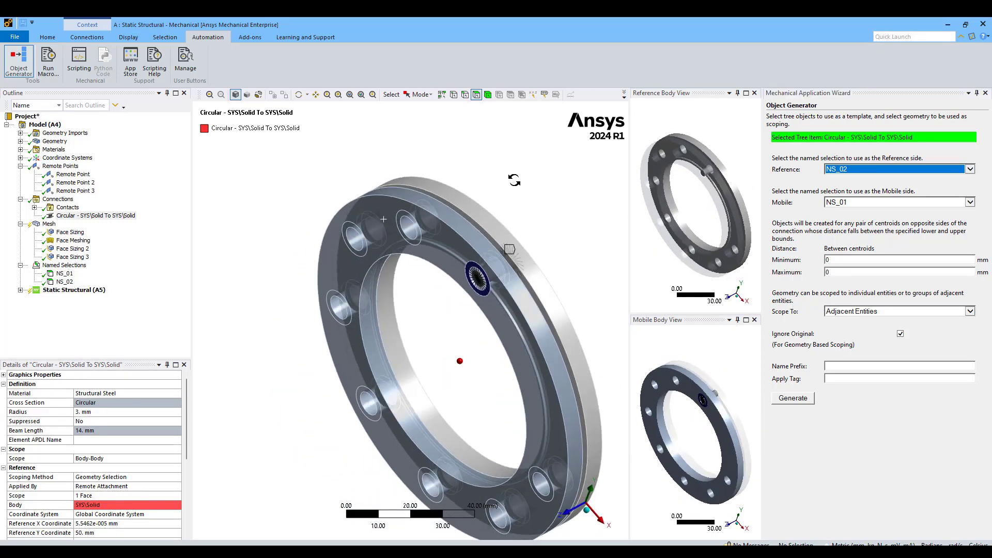
click(843, 272)
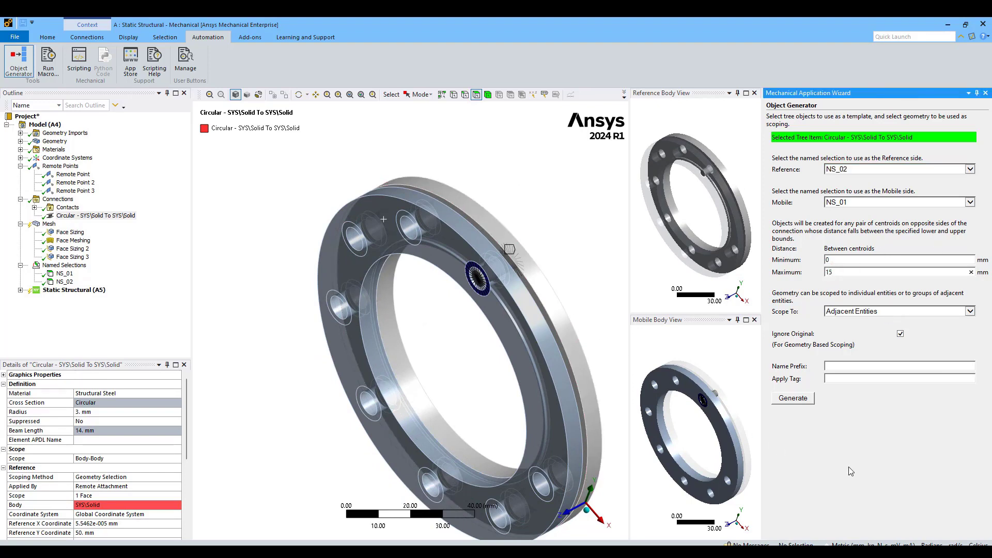
click(794, 398)
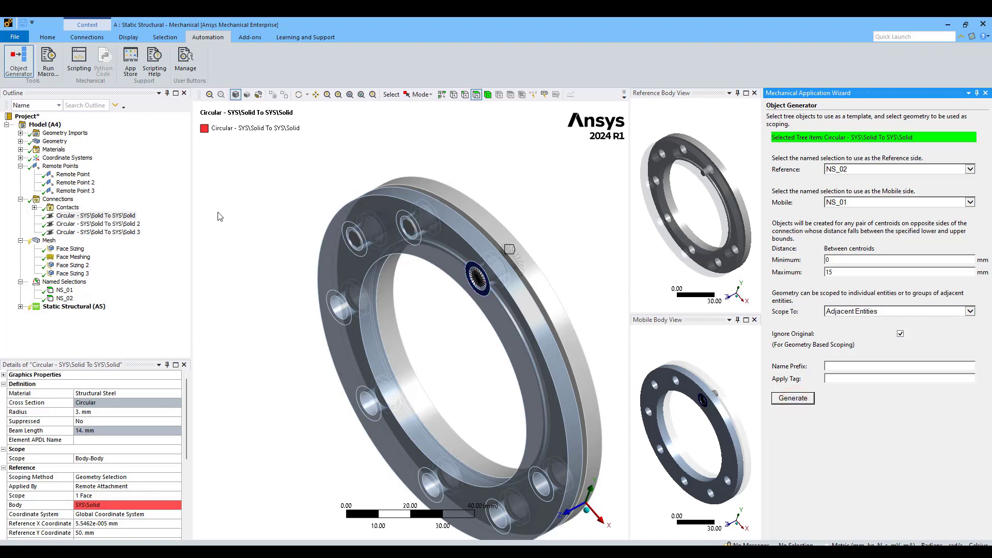
- Inspect the original and generated circular beams individually, comparing the original with the third beam's reference and mobile details
click(98, 215)
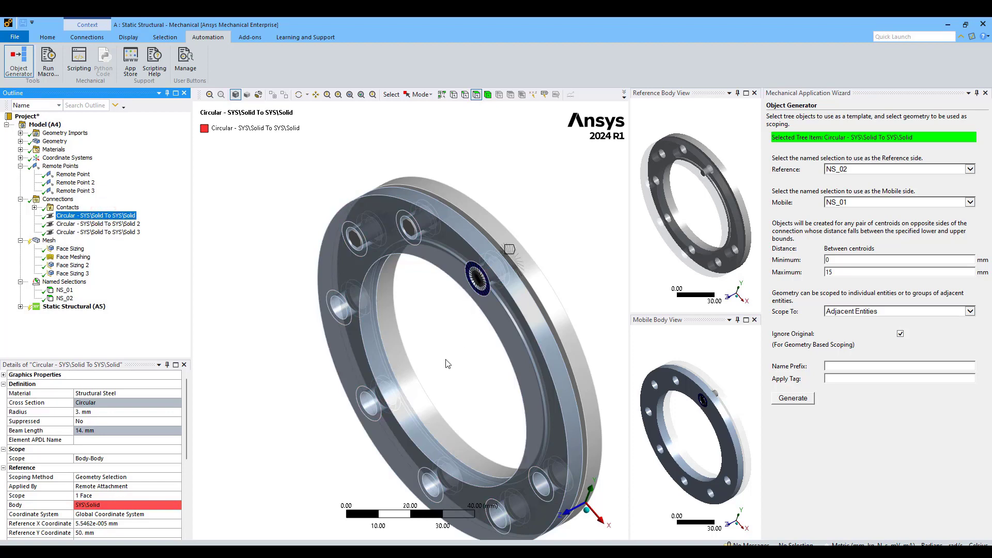
click(127, 225)
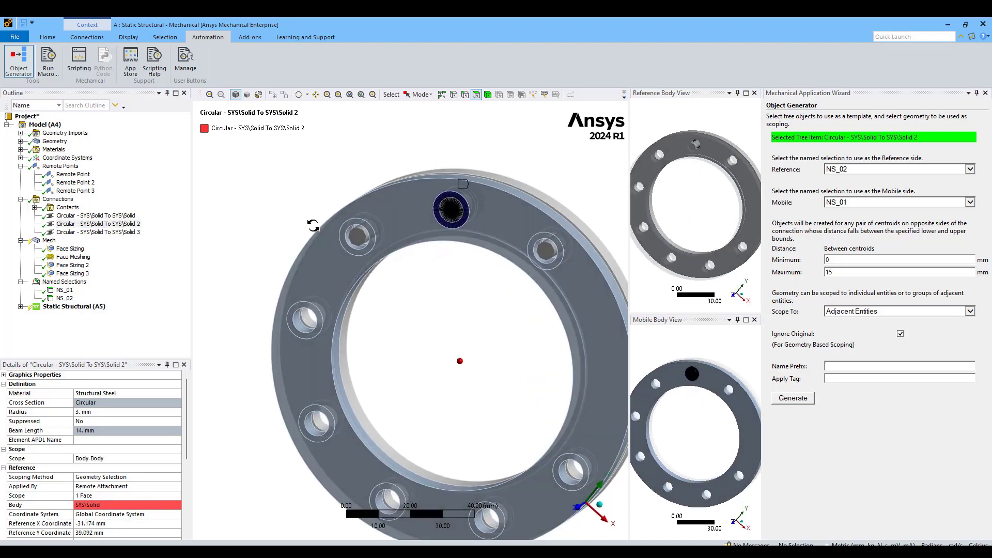
click(105, 232)
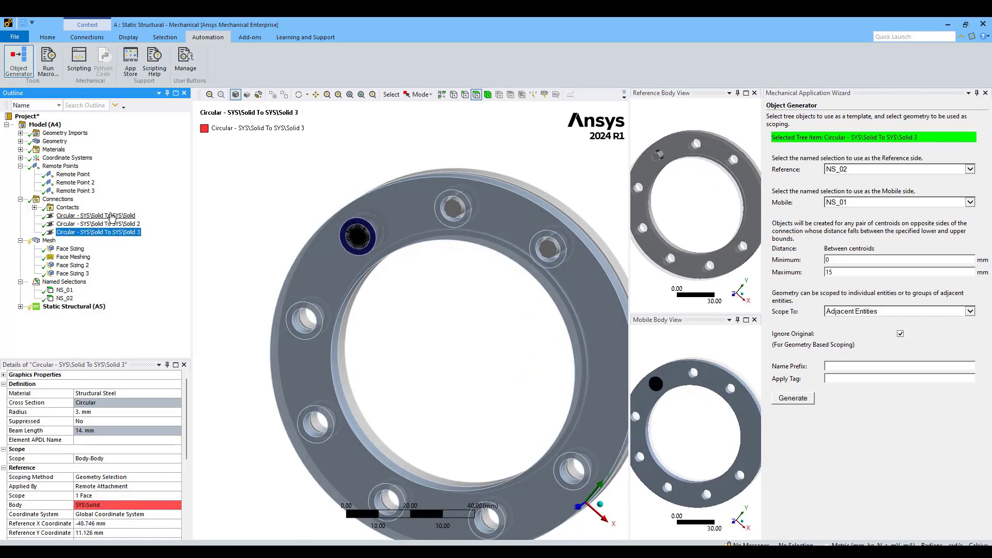
ctrl+click(109, 217)
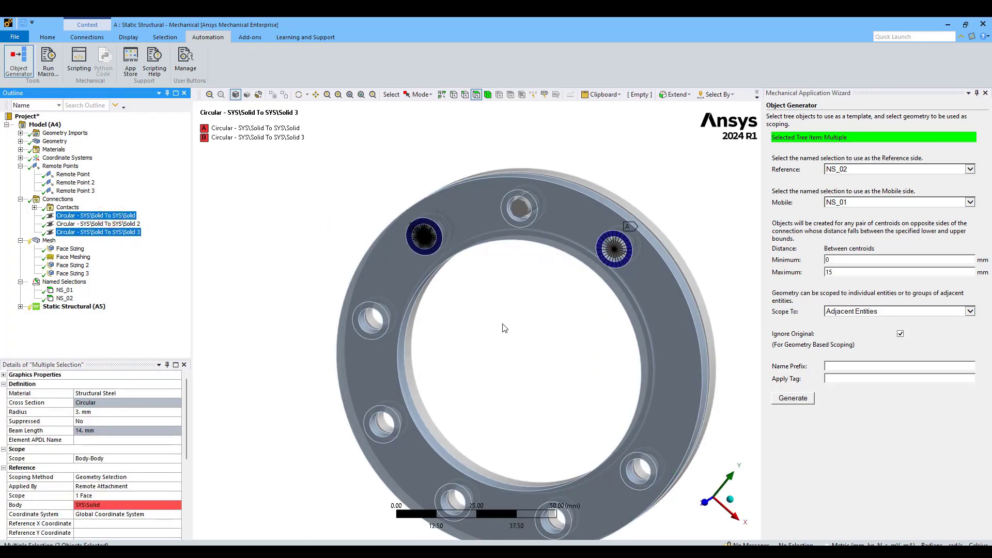
middle_drag(504, 329, 486, 338)
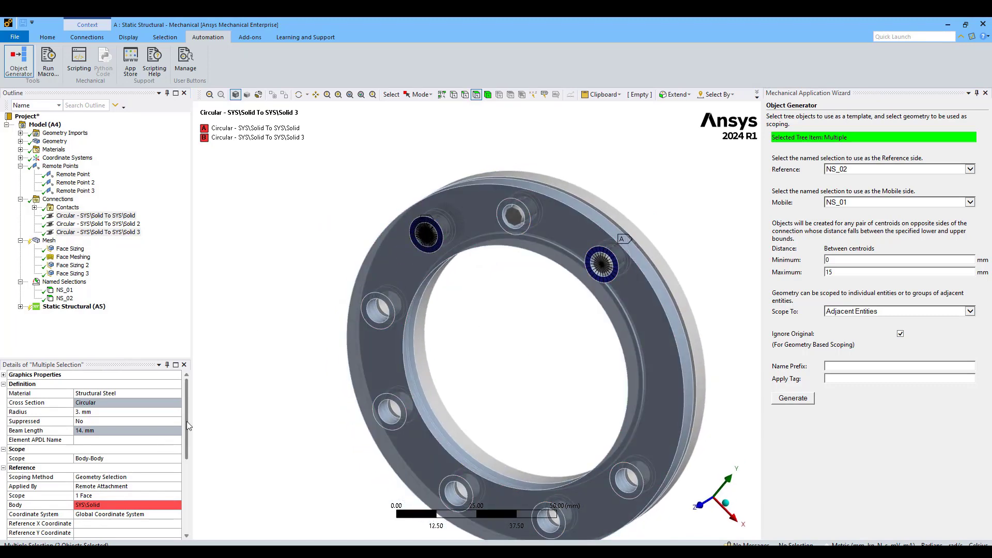
drag(187, 420, 185, 486)
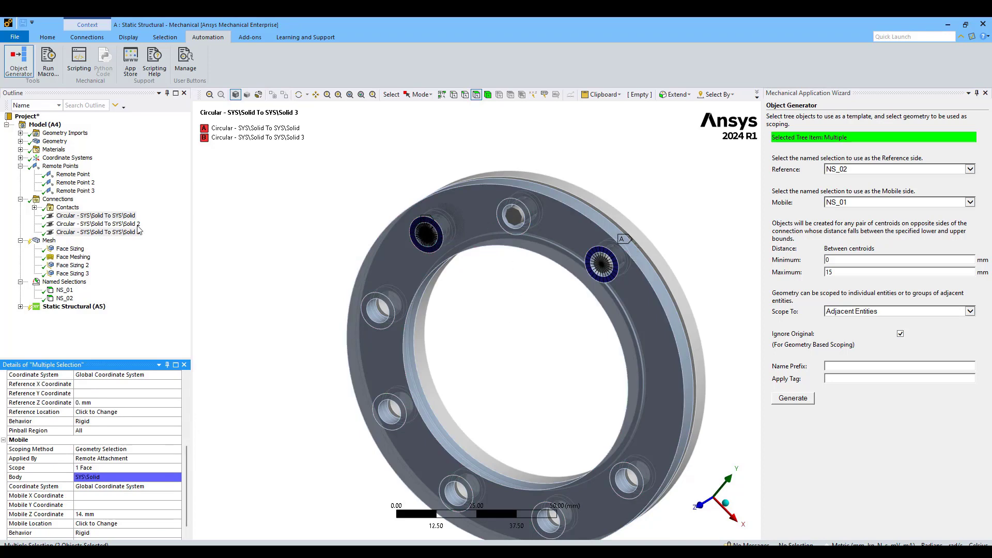
- View the two generated beams together from both flange sides and compare their reference and mobile ends with the original's
click(106, 224)
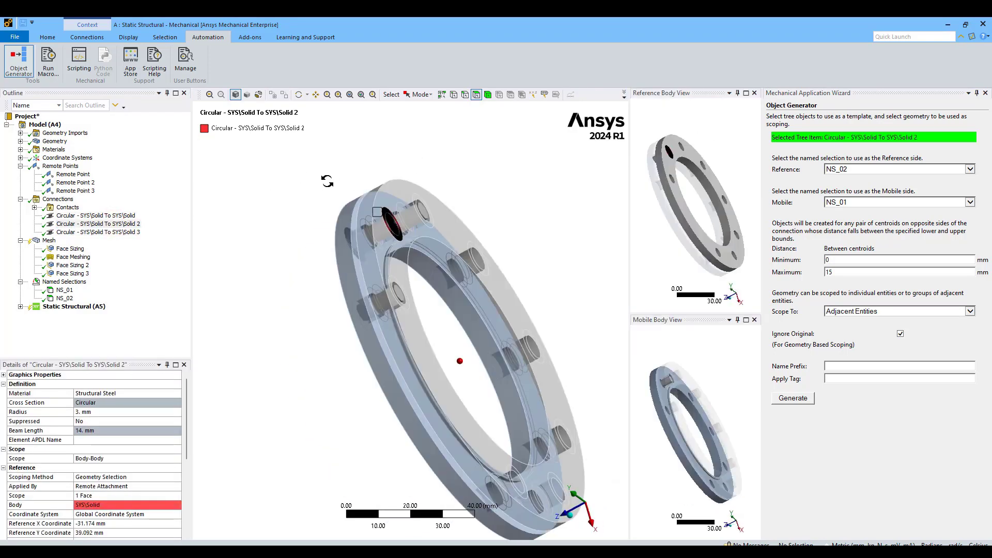
ctrl+click(114, 233)
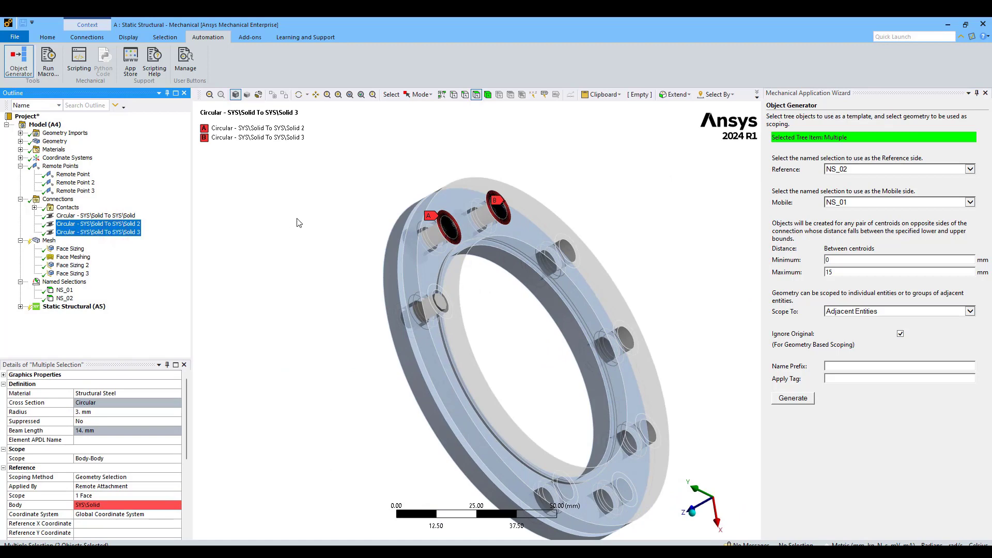
middle_drag(269, 212, 361, 188)
click(72, 216)
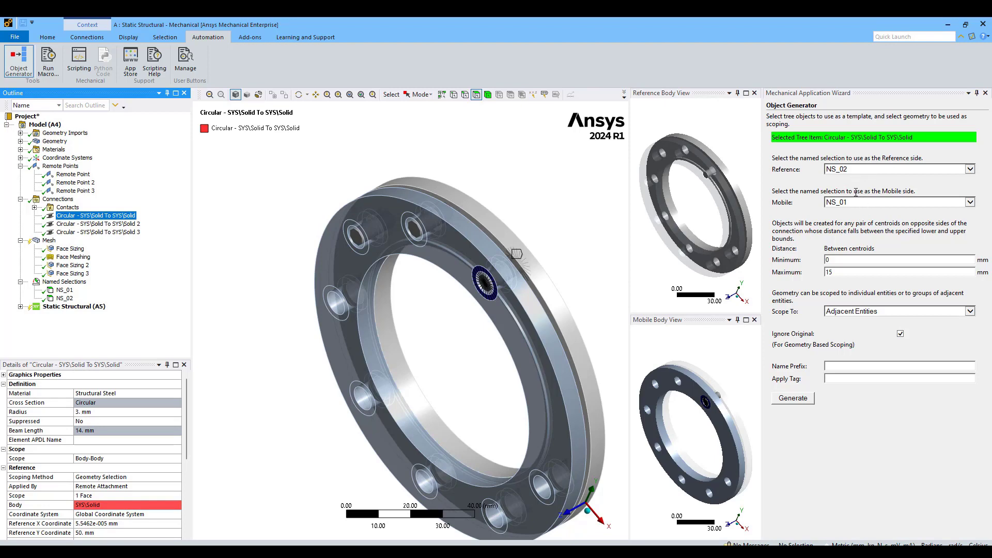
- Delete the two generated circular beam copies, Circular - SYS\Solid To SYS\Solid 2 and 3
click(99, 223)
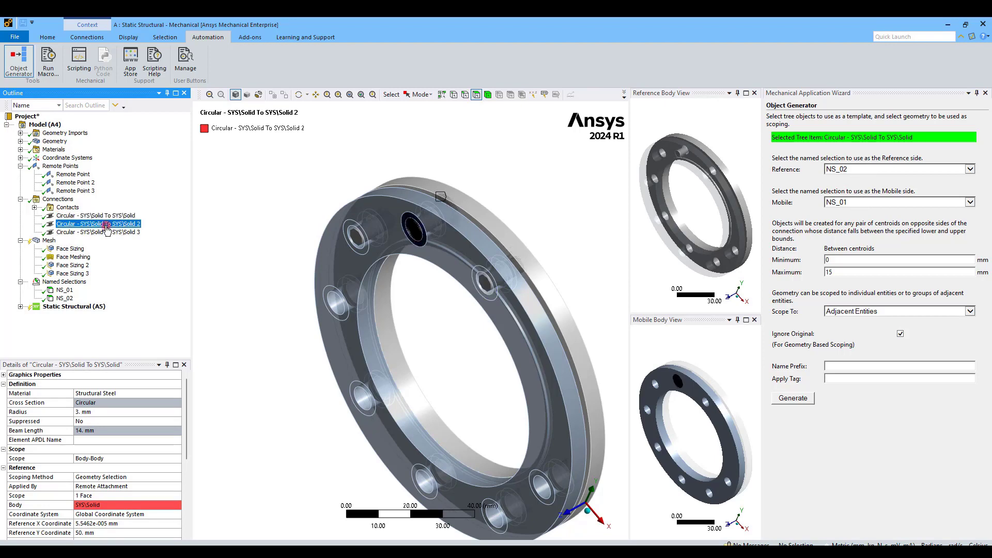
ctrl+click(104, 232)
key(Delete)
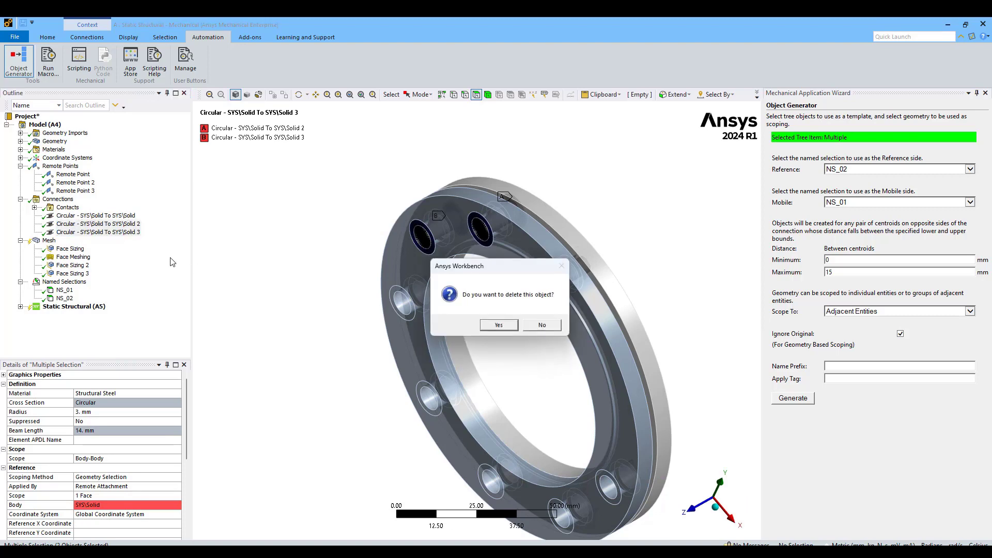
click(485, 328)
- Set the original circular beam's Reference side to NS_01 and Mobile side to NS_02, and generate copies of it
click(103, 216)
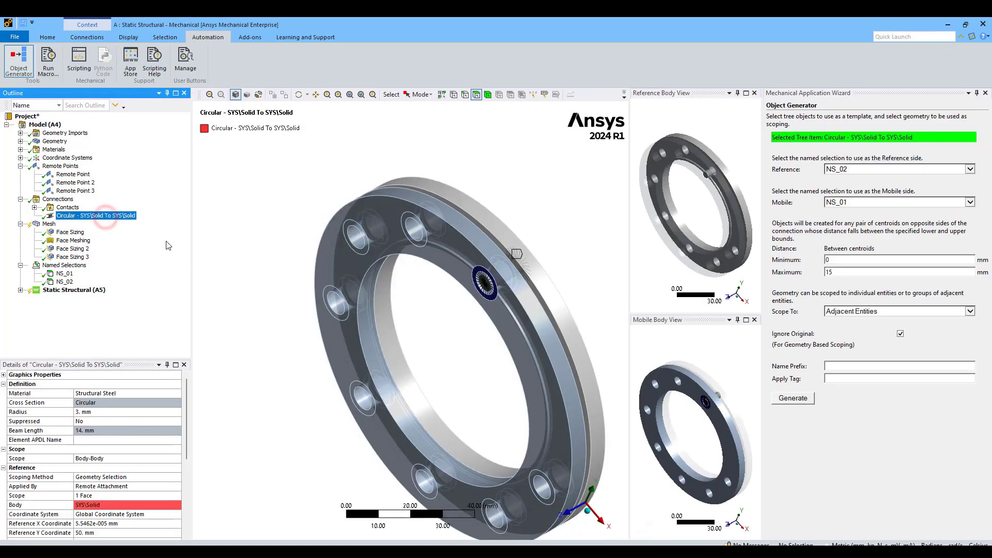
click(851, 172)
click(848, 169)
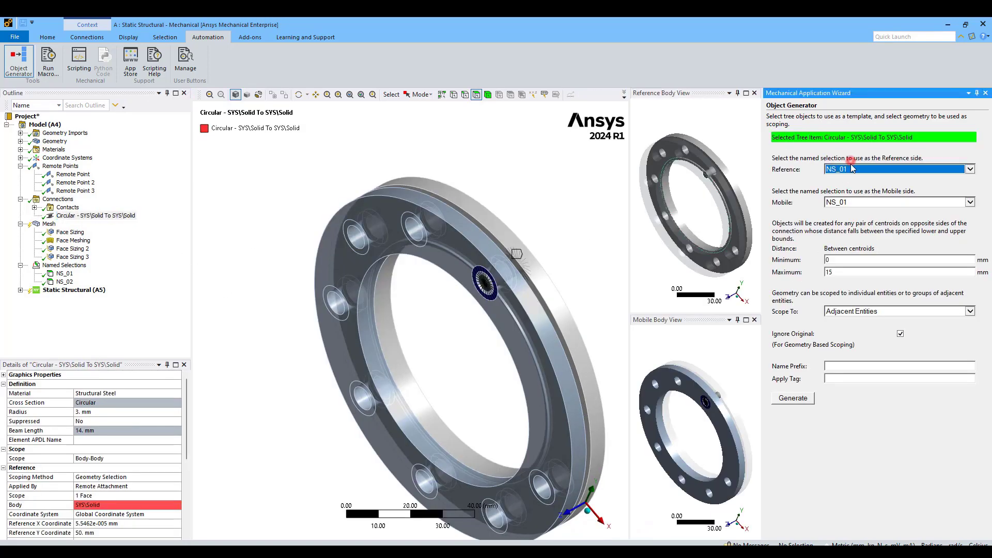
click(849, 203)
click(850, 210)
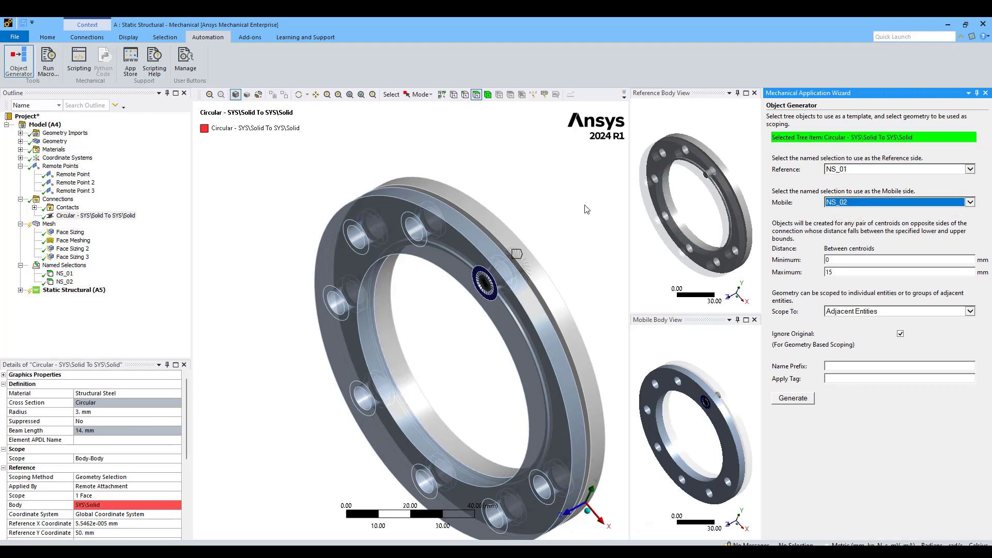
click(793, 399)
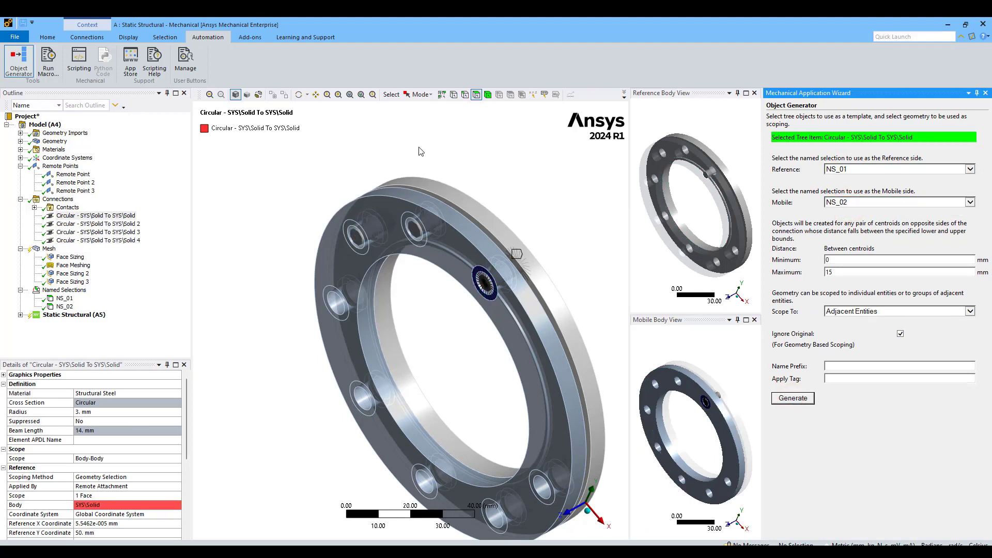
- Inspect the original circular beam and each of its generated copies in turn, checking their reference and mobile body views
click(250, 217)
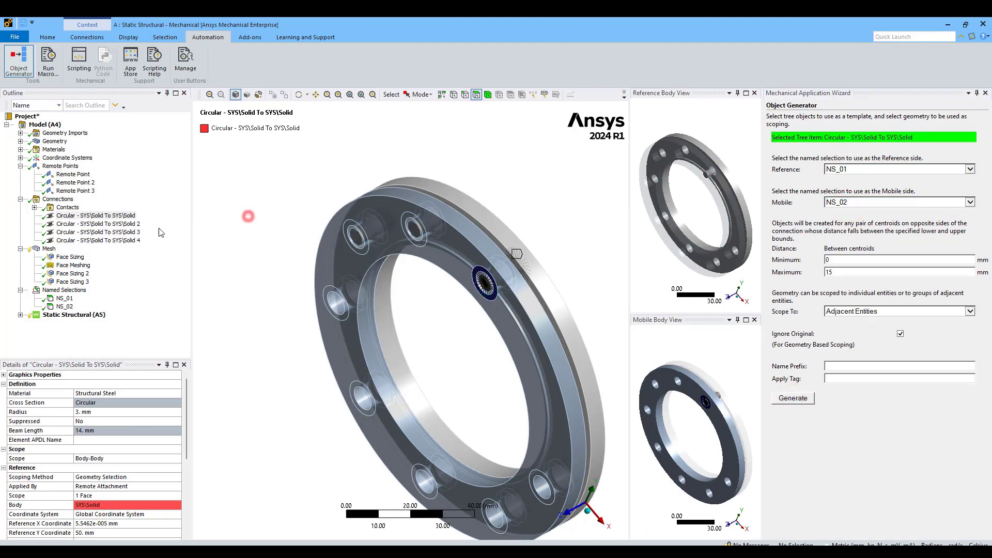
click(121, 224)
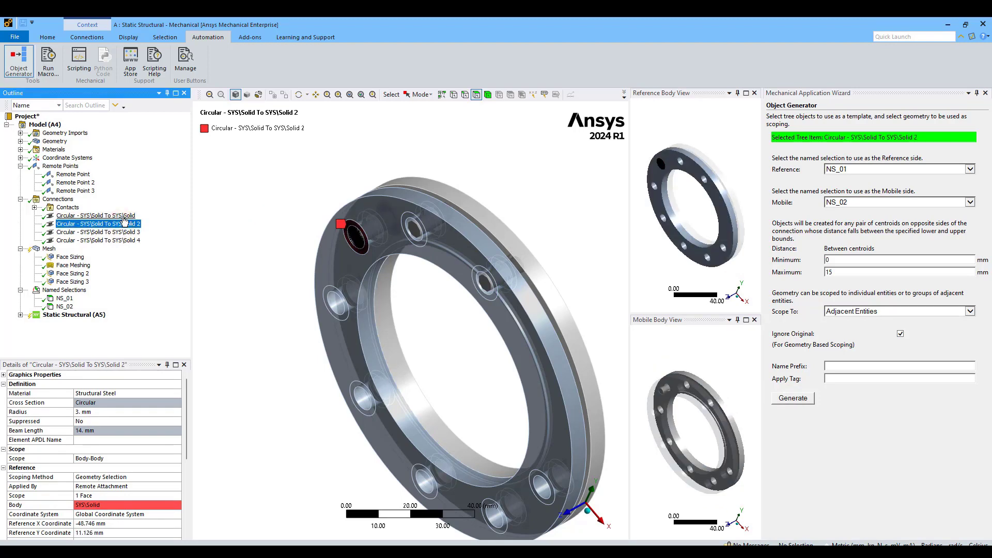
click(120, 216)
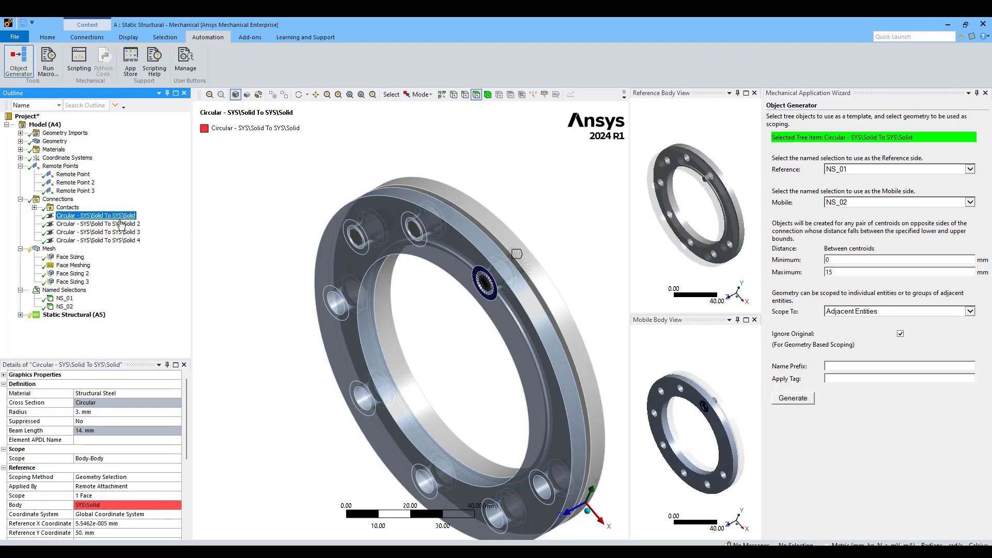
click(121, 224)
click(122, 233)
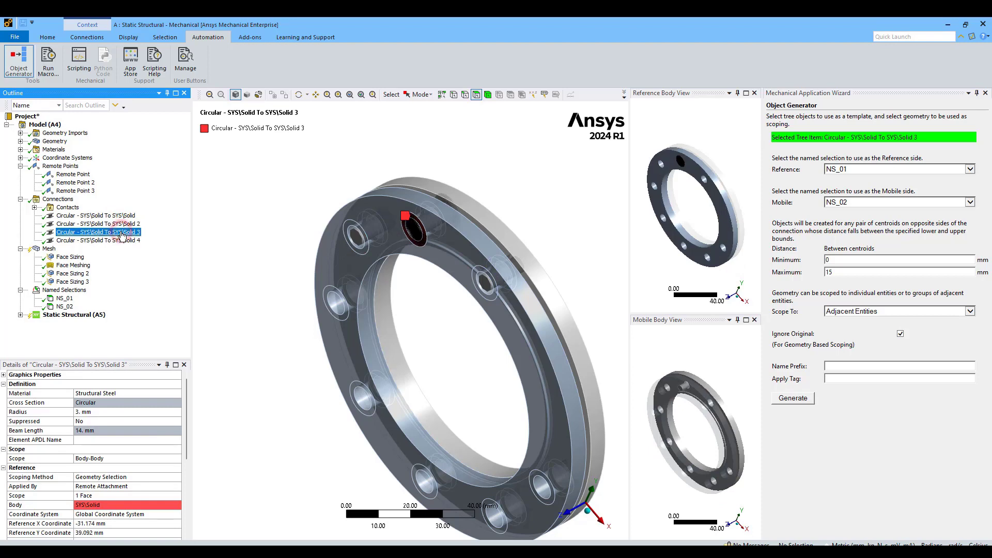
click(124, 241)
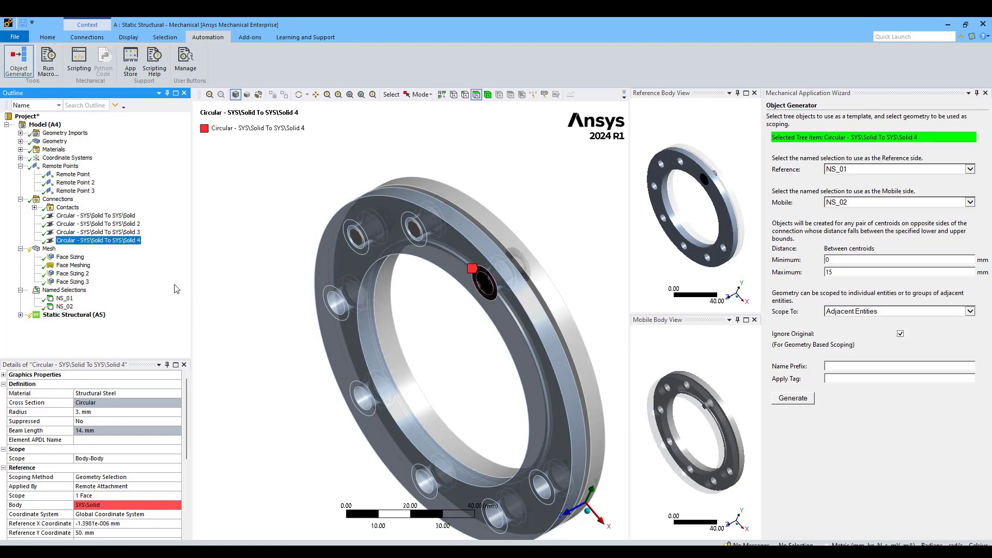
- Examine the original beam's hole up close and compare the original circular beam with the fourth one at that location
scroll(524, 277, up, 4)
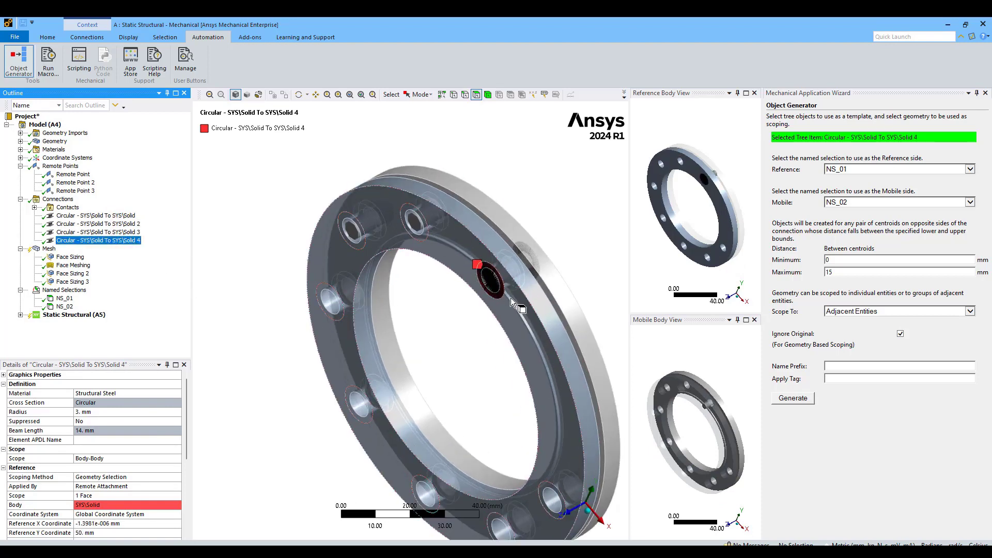
middle_drag(448, 266, 443, 302)
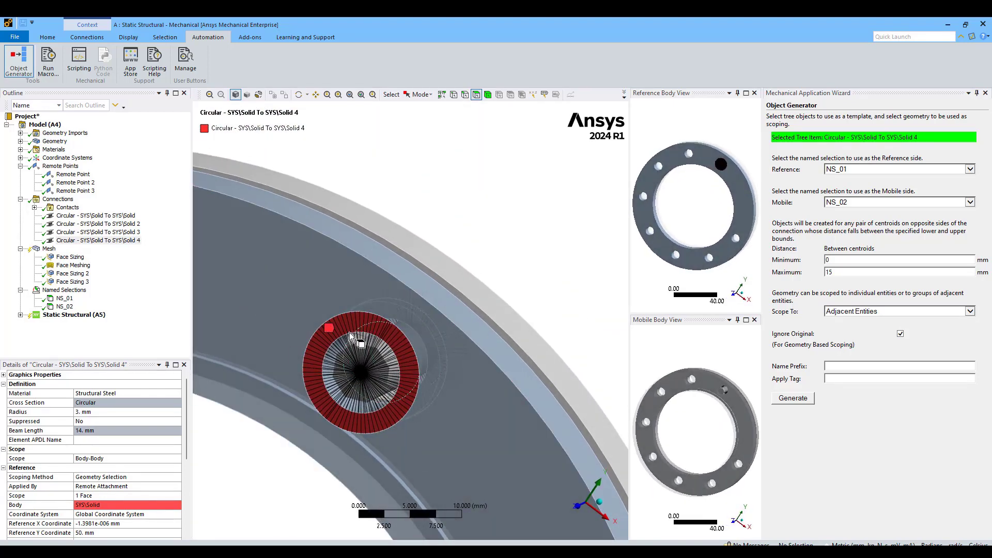
click(20, 469)
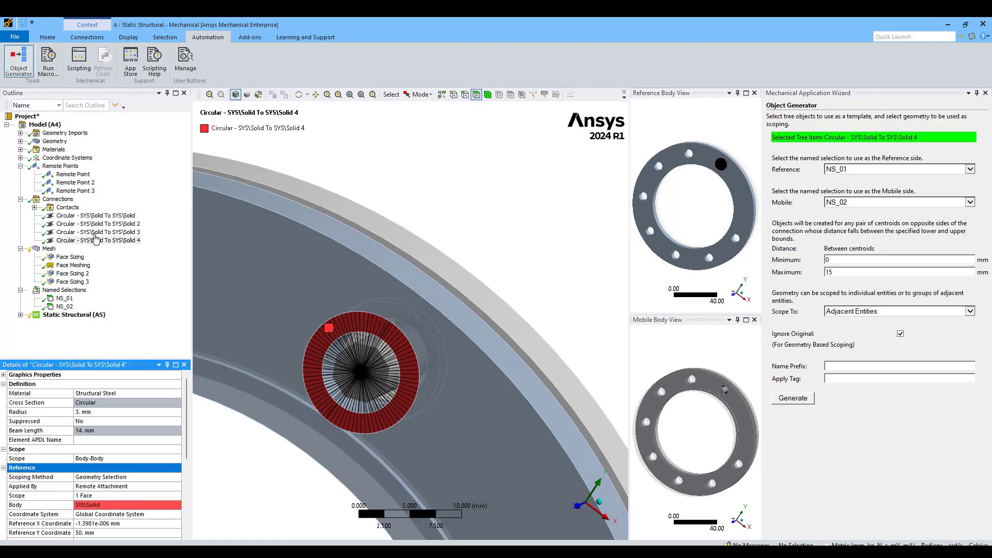
click(104, 215)
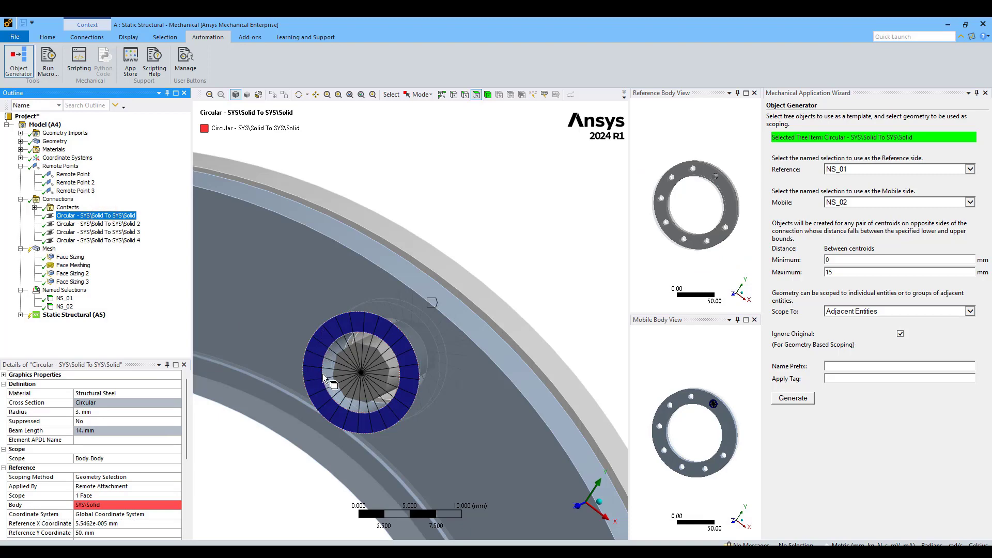
click(121, 241)
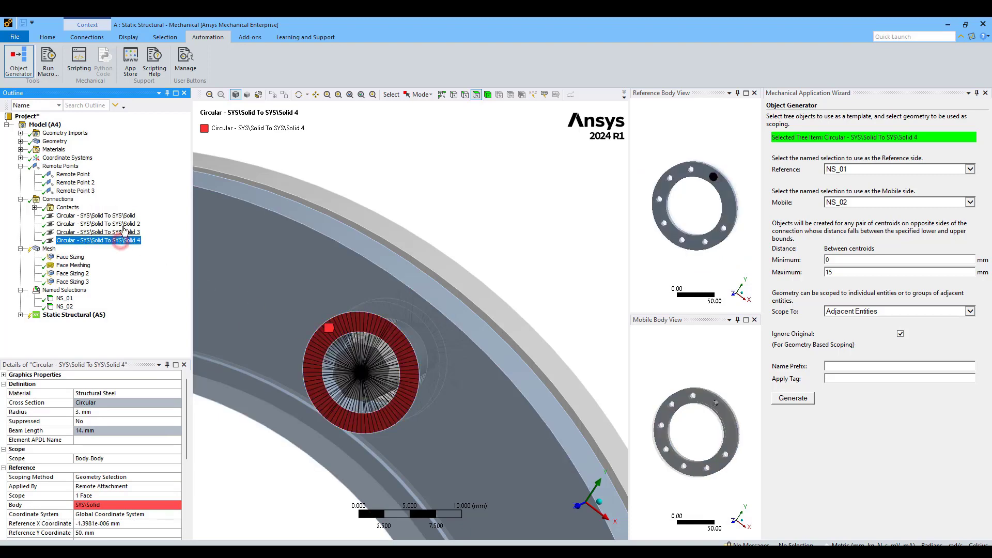
click(121, 216)
- Delete the three generated beam copies, Circular - SYS\Solid To SYS\Solid 2, 3 and 4
click(123, 241)
shift+click(124, 226)
right_click(125, 231)
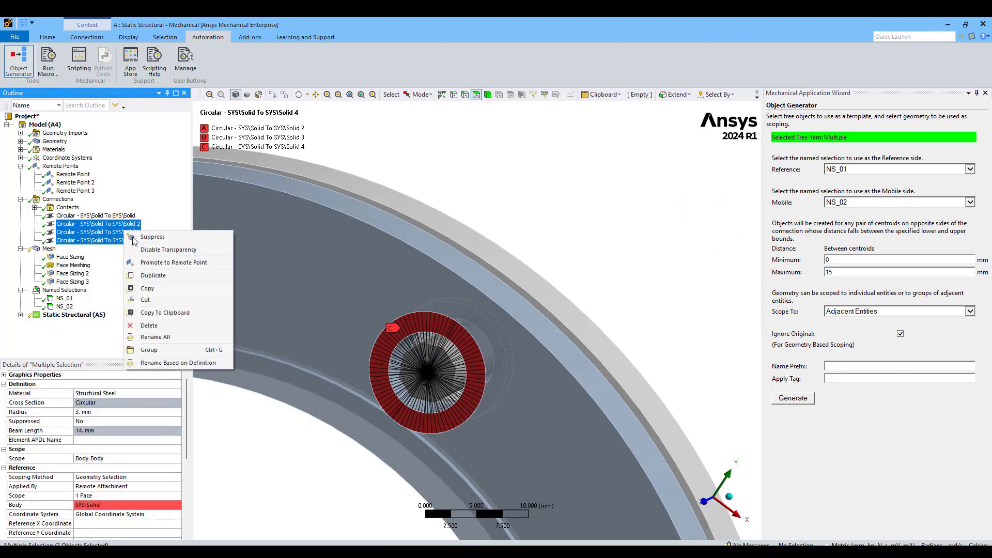
click(149, 326)
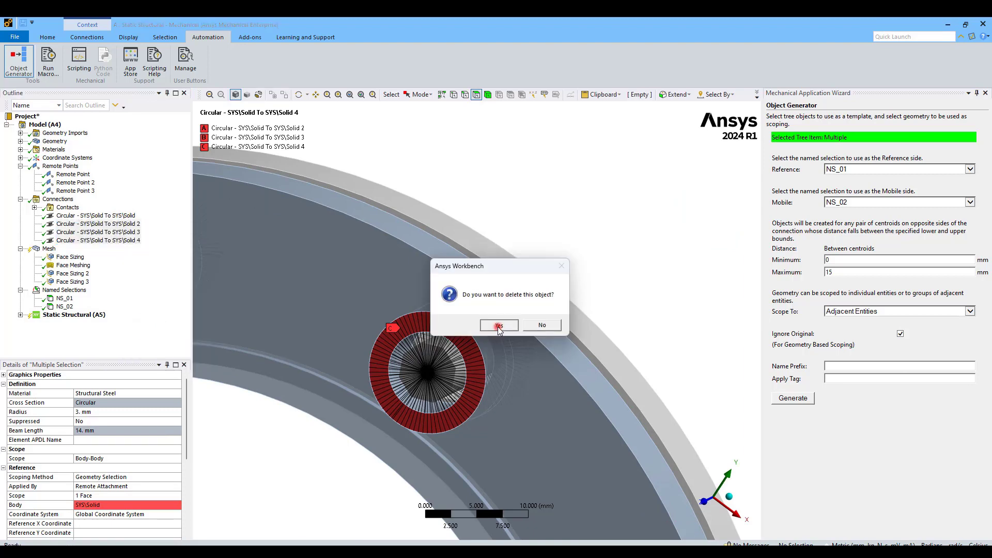
click(497, 327)
- Set the original circular beam's Reference side to NS_02 and Mobile side to NS_01, and generate copies again
click(78, 216)
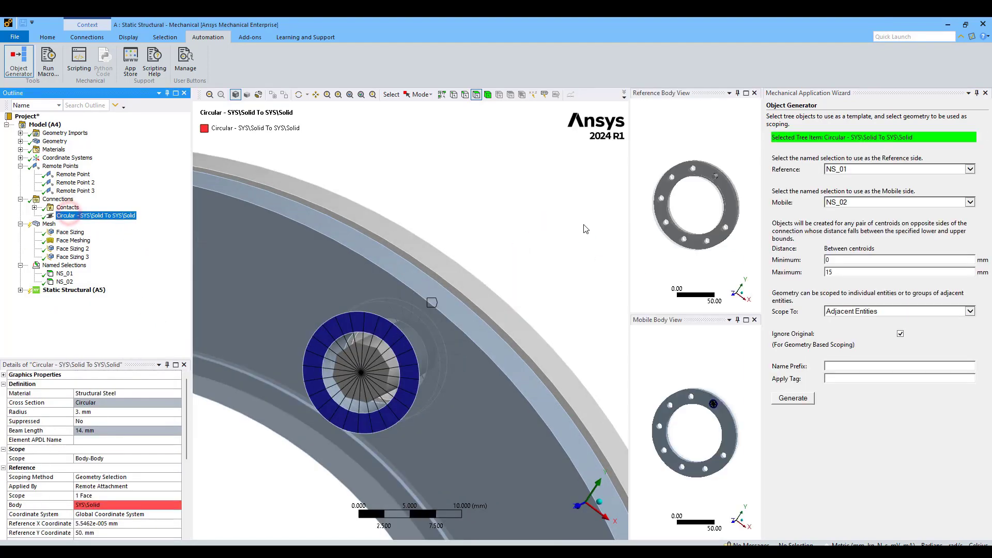
click(896, 173)
click(847, 177)
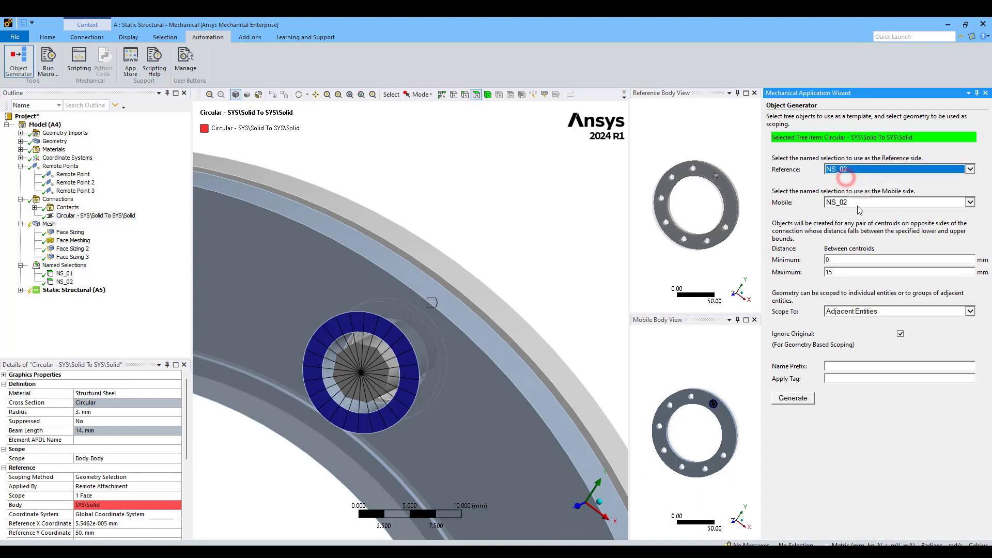
click(860, 202)
click(847, 189)
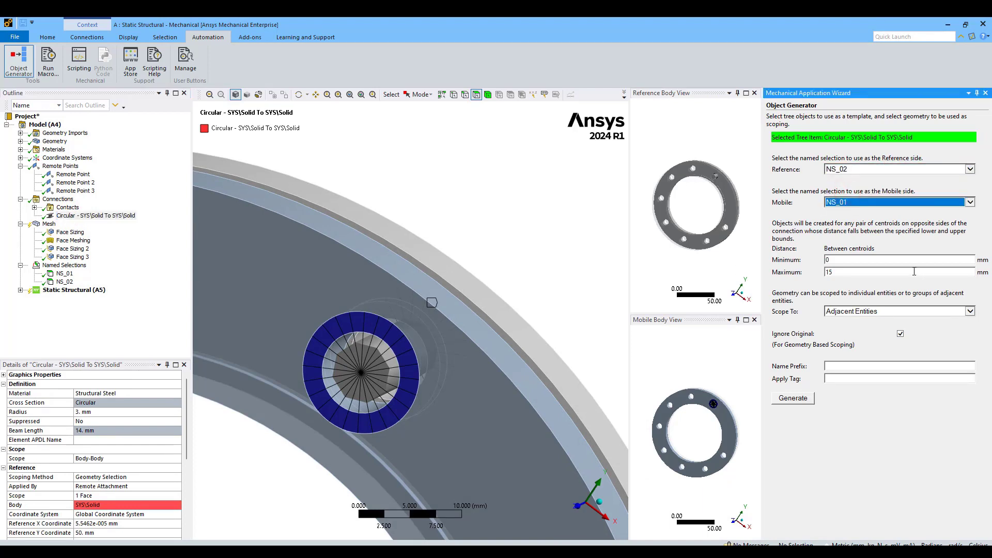
click(792, 399)
- Delete the two newly generated beam copies, Circular - SYS\Solid To SYS\Solid 2 and 3
click(98, 224)
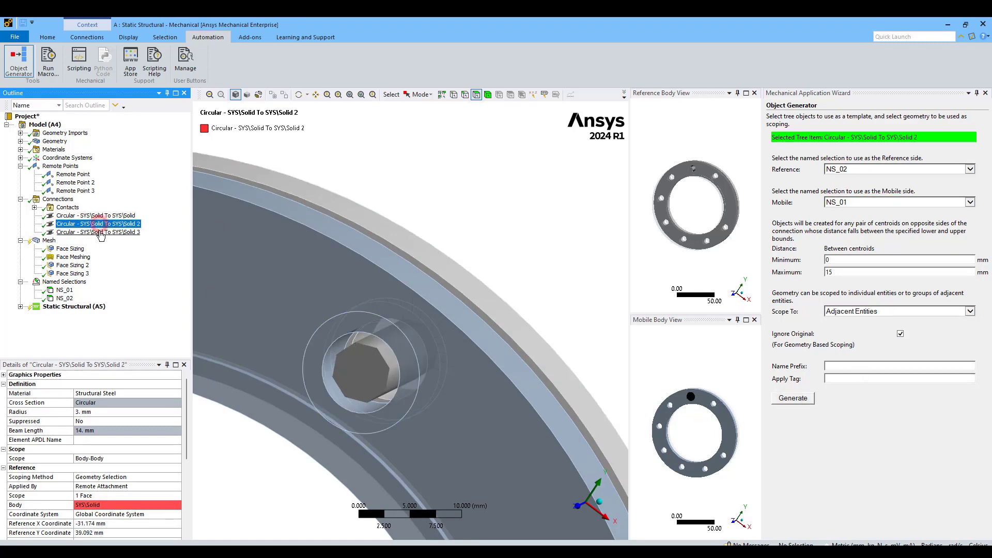
ctrl+click(100, 233)
right_click(101, 233)
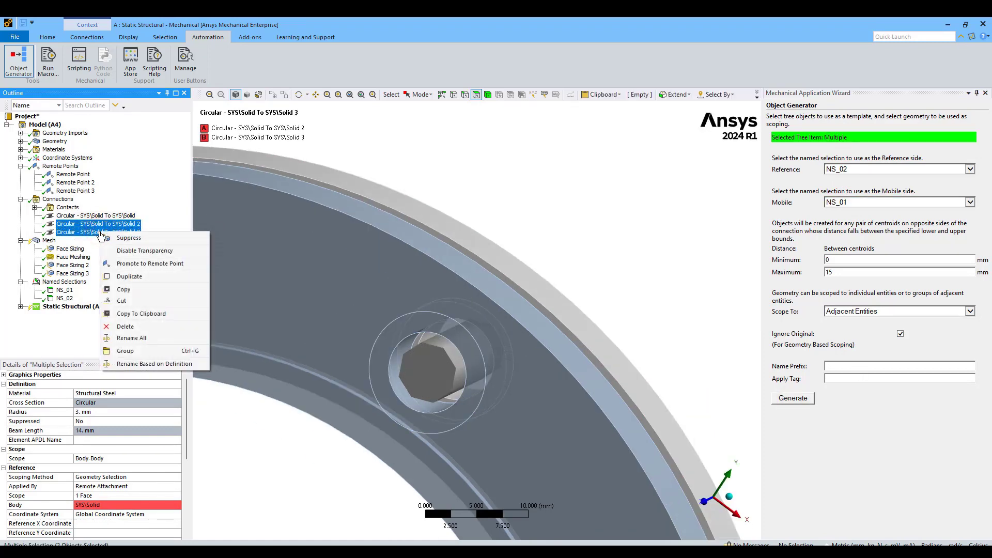
click(124, 326)
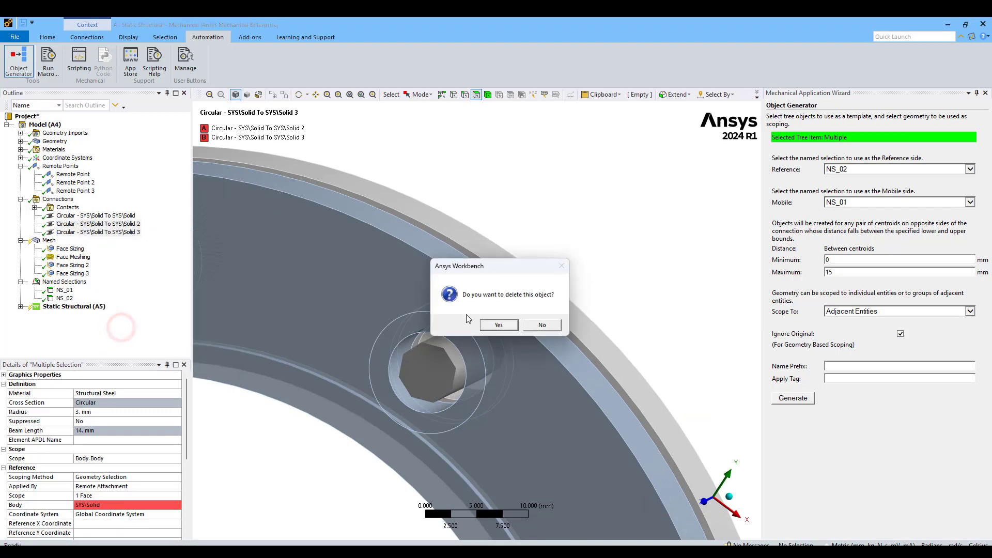
click(495, 328)
- Turn off Ignore Original for the original circular beam and generate copies from it with the whole flange in view
scroll(552, 239, down, 10)
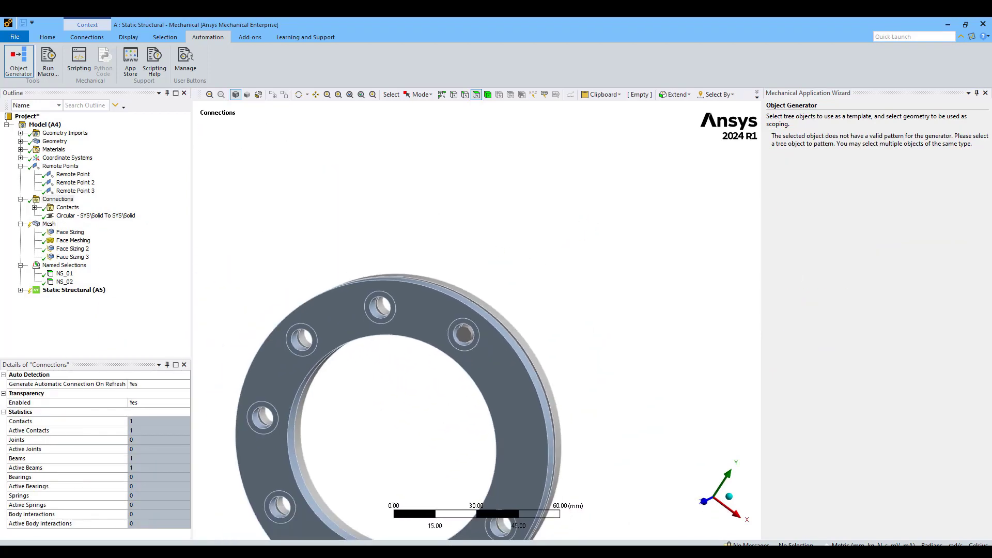
click(102, 216)
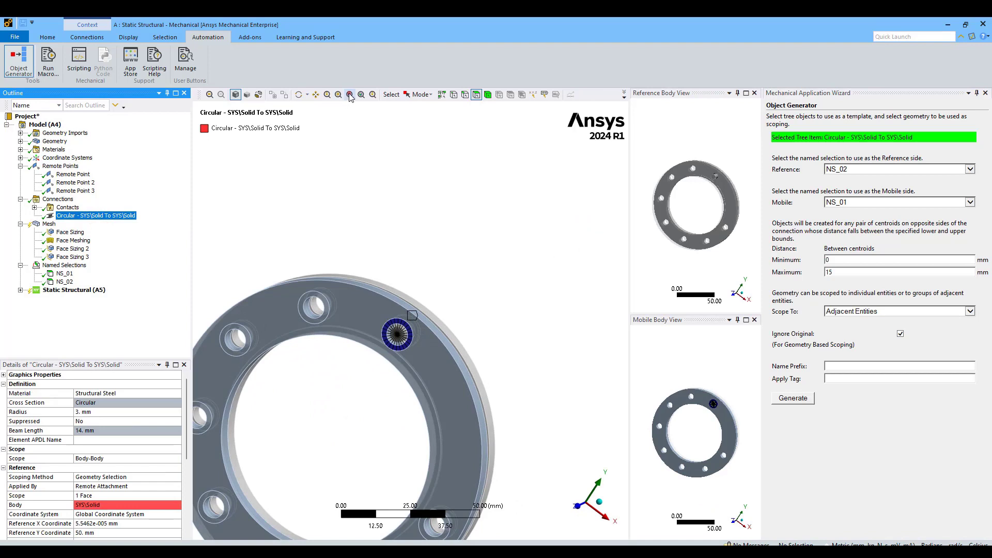
click(349, 95)
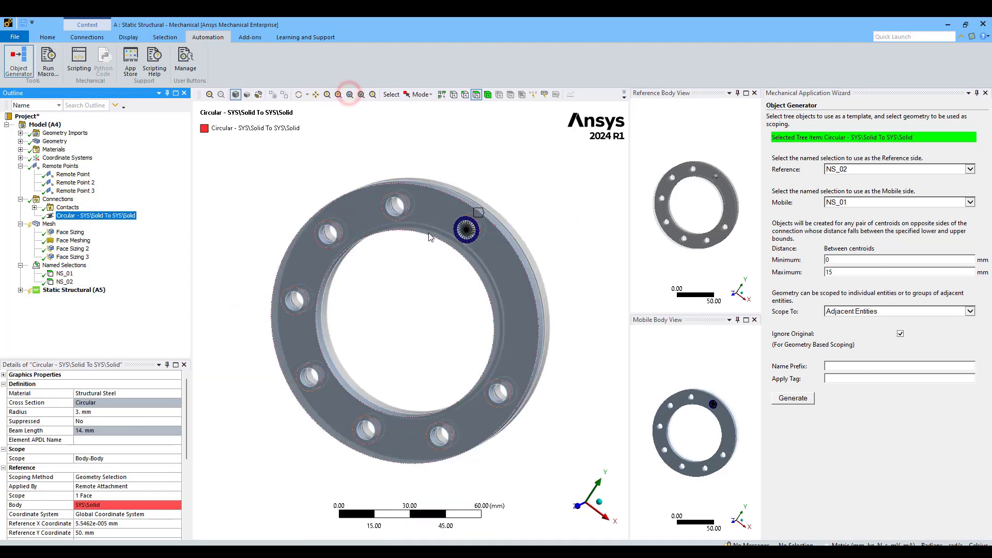
click(902, 334)
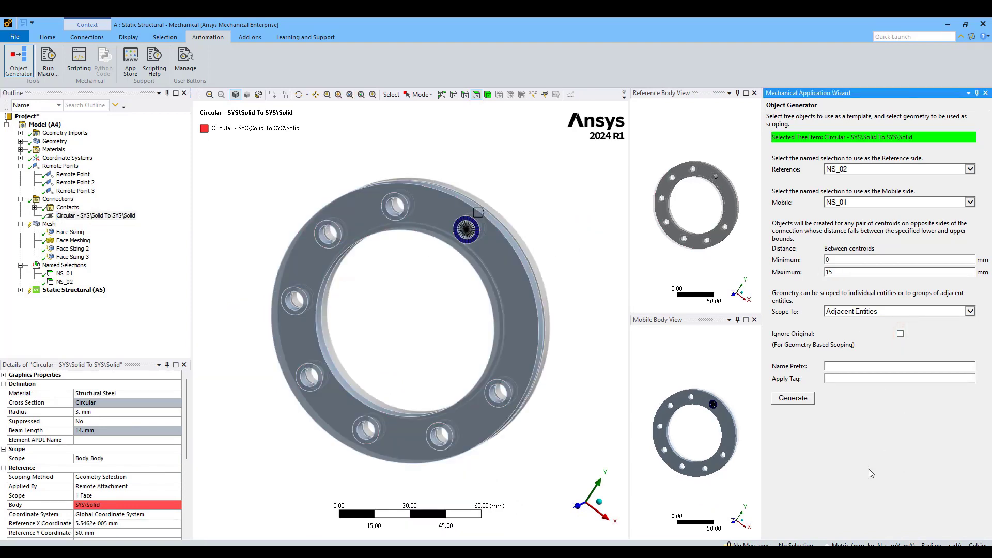
click(794, 398)
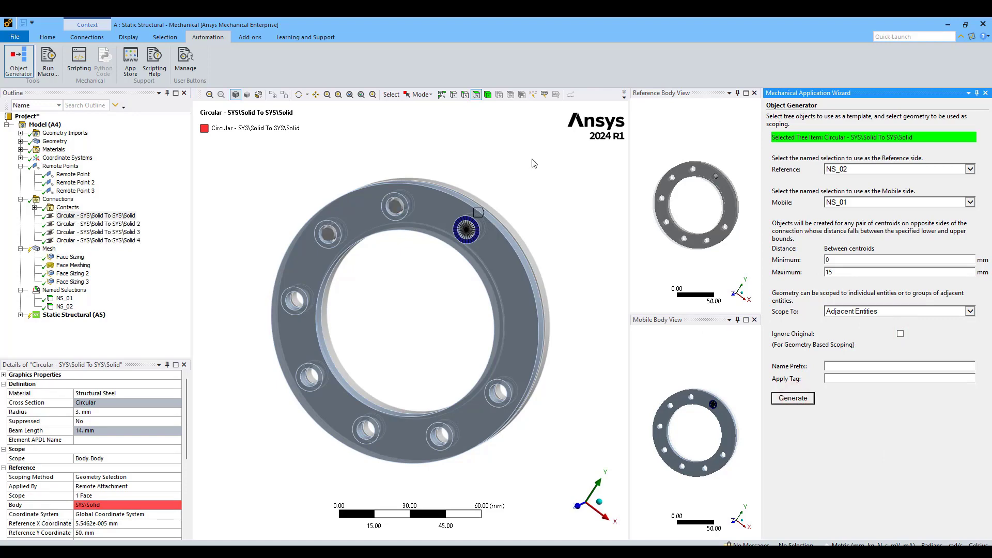
- Examine the fourth circular beam up close and compare its location and sides with those of the original beam
click(132, 241)
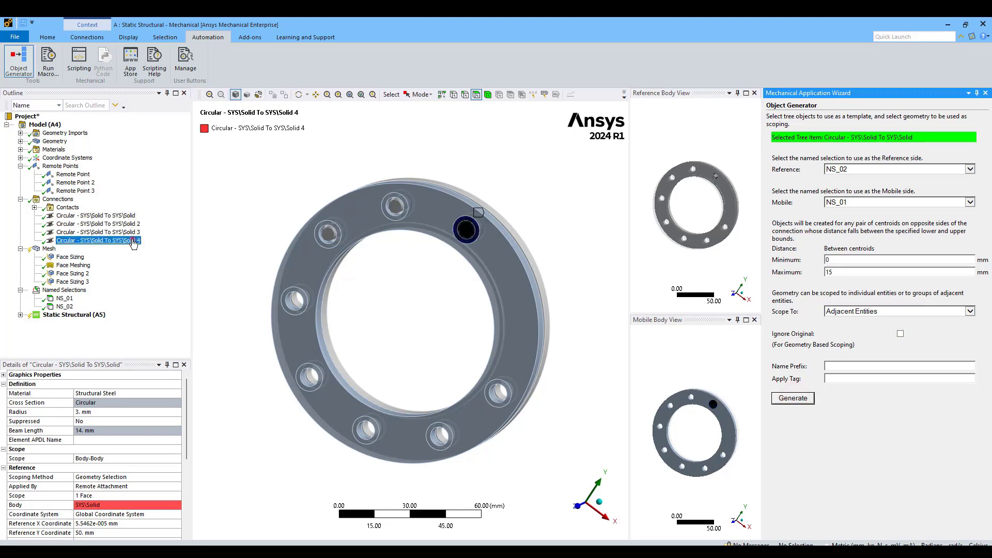
scroll(502, 224, up, 2)
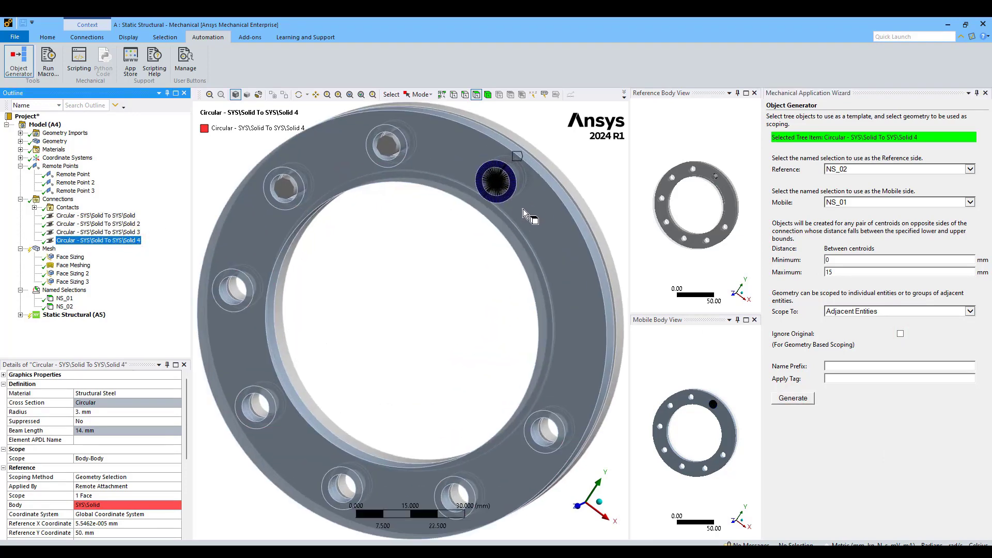
ctrl+middle_drag(503, 238, 439, 327)
scroll(499, 247, up, 5)
ctrl+middle_drag(540, 233, 383, 362)
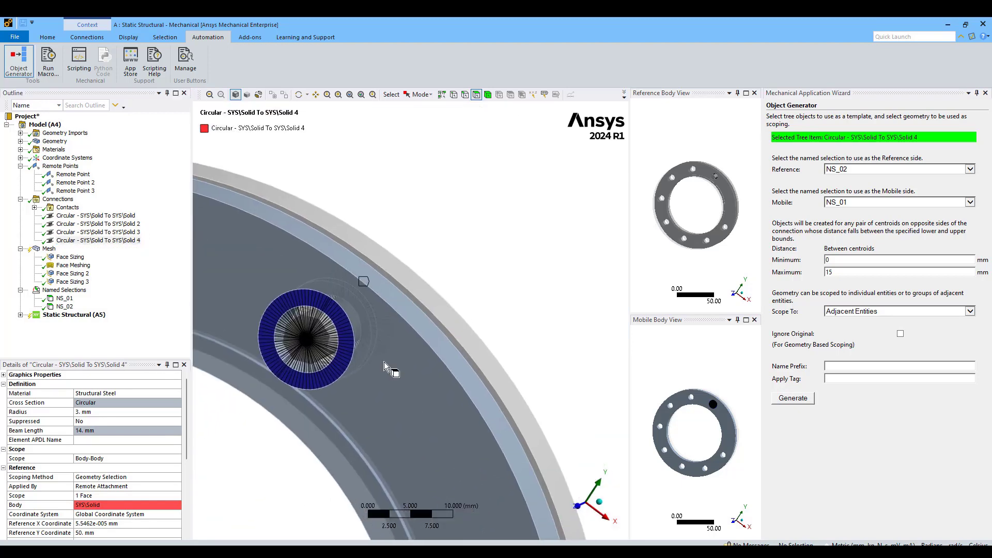
click(125, 216)
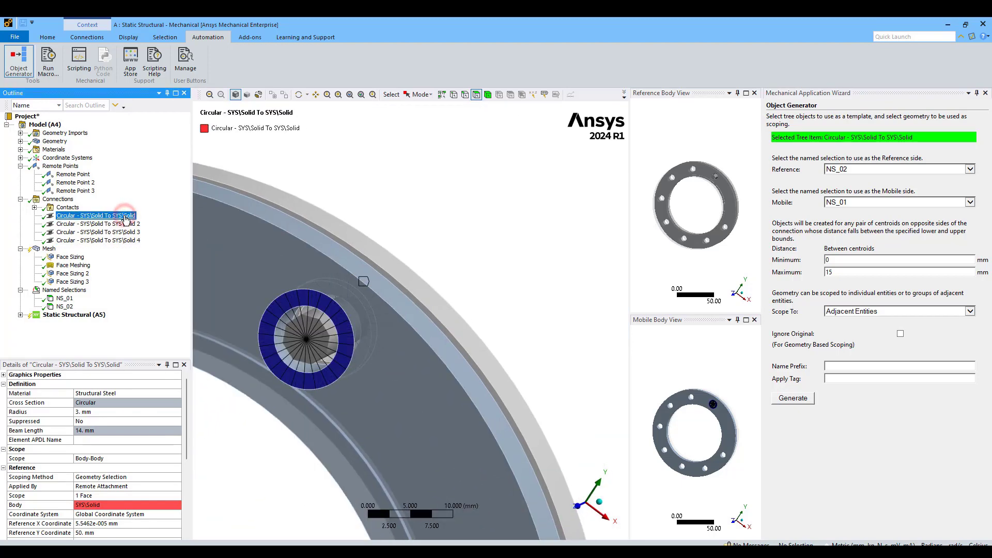
click(122, 241)
click(118, 216)
- Delete generated beams Circular - SYS\Solid To SYS\Solid 2, 3 and 4, and reselect the original circular beam as the template
click(118, 224)
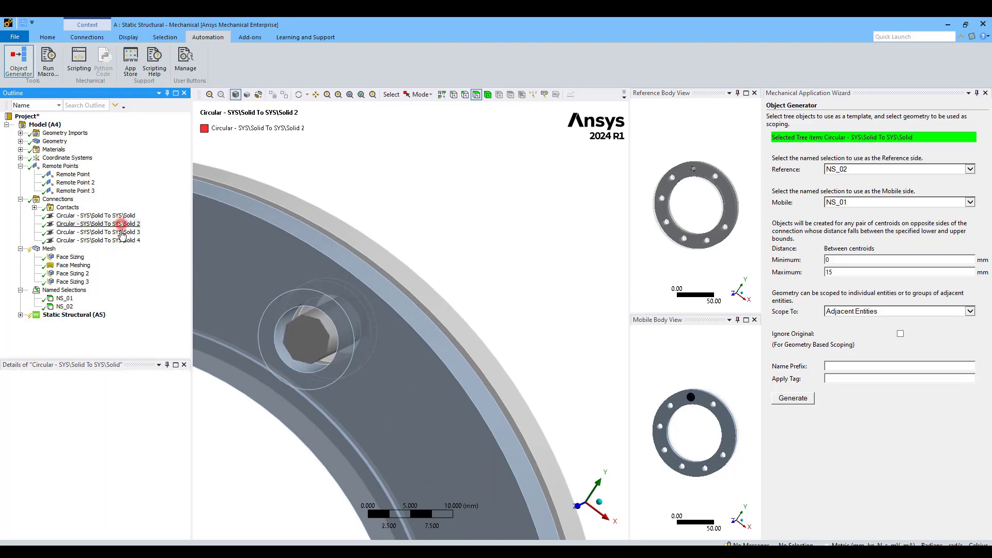
shift+click(119, 240)
right_click(124, 241)
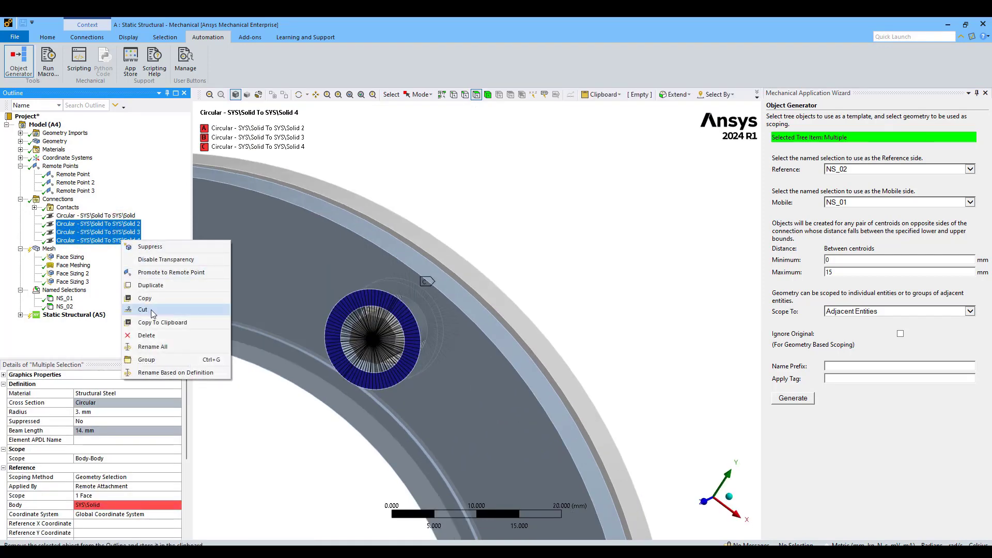
click(147, 335)
click(498, 325)
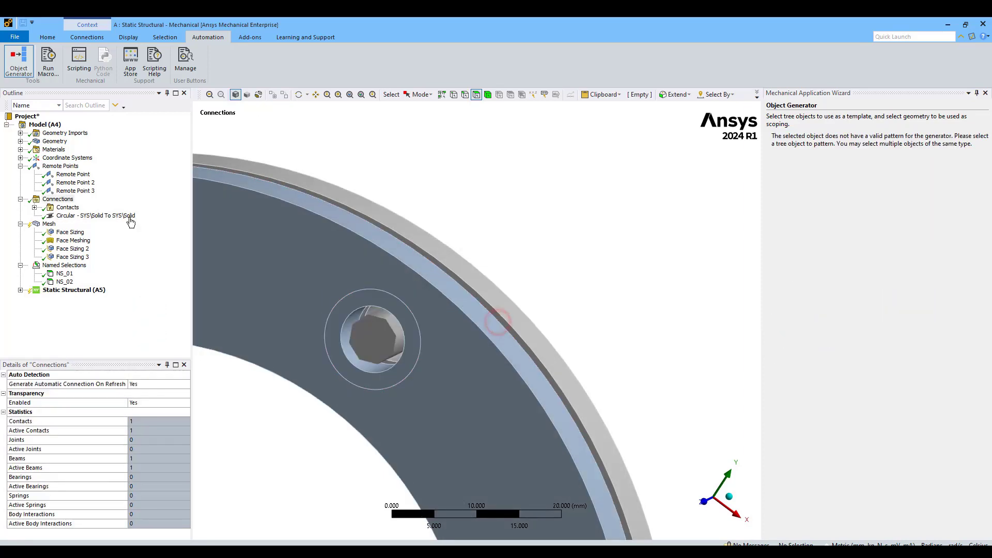
click(128, 215)
scroll(524, 241, down, 8)
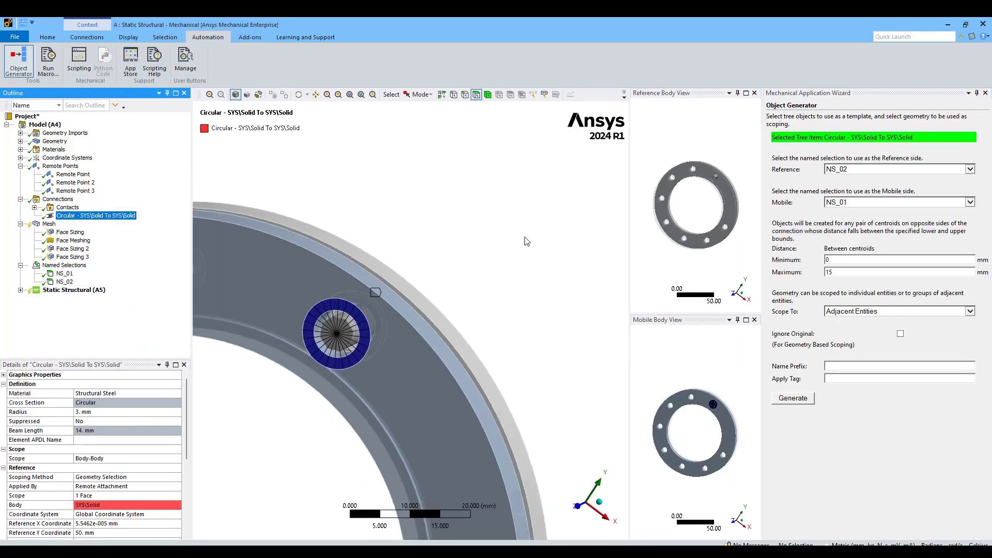
- Set the maximum centroid distance to 60 mm and generate copies of the original circular beam with the flange holes in view
ctrl+middle_drag(459, 224, 473, 221)
scroll(478, 216, up, 4)
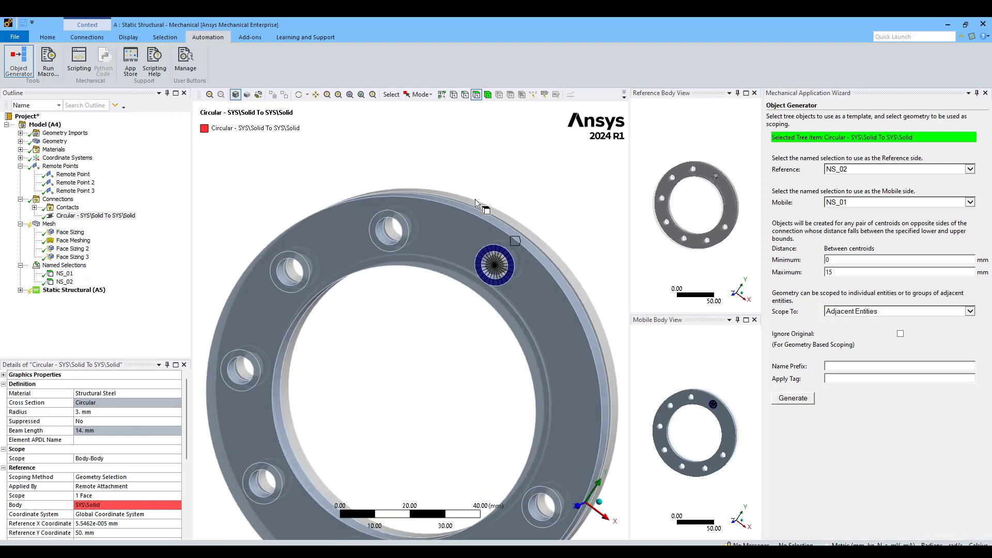
double_click(838, 269)
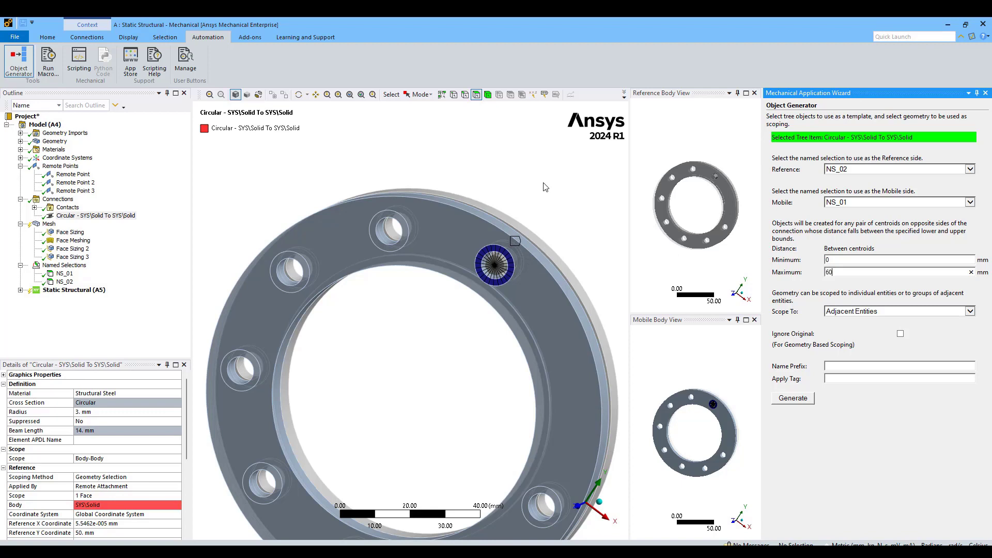
click(786, 400)
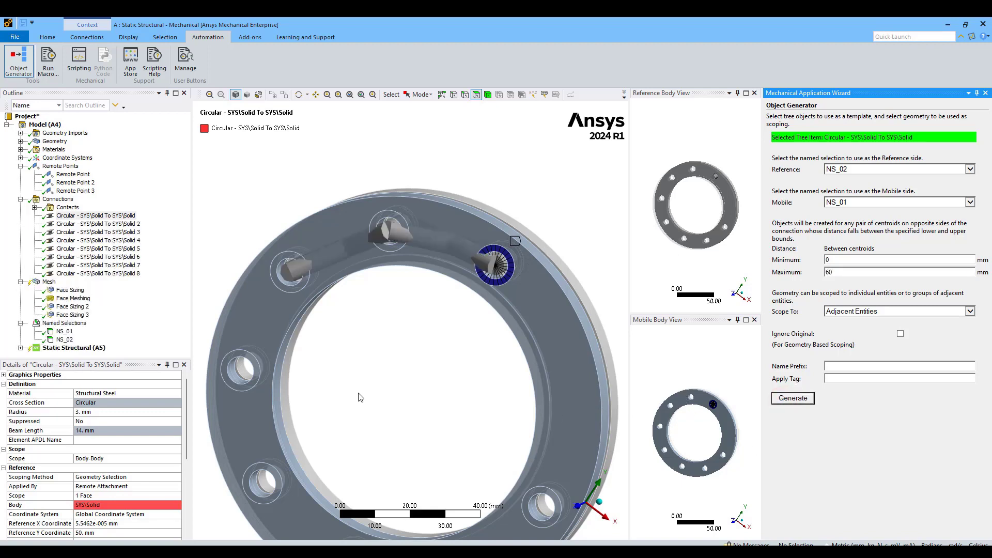
- Examine generated beam Circular - SYS\Solid To SYS\Solid 8 and its hole faces on both flanges from the side and in isometric view
click(104, 274)
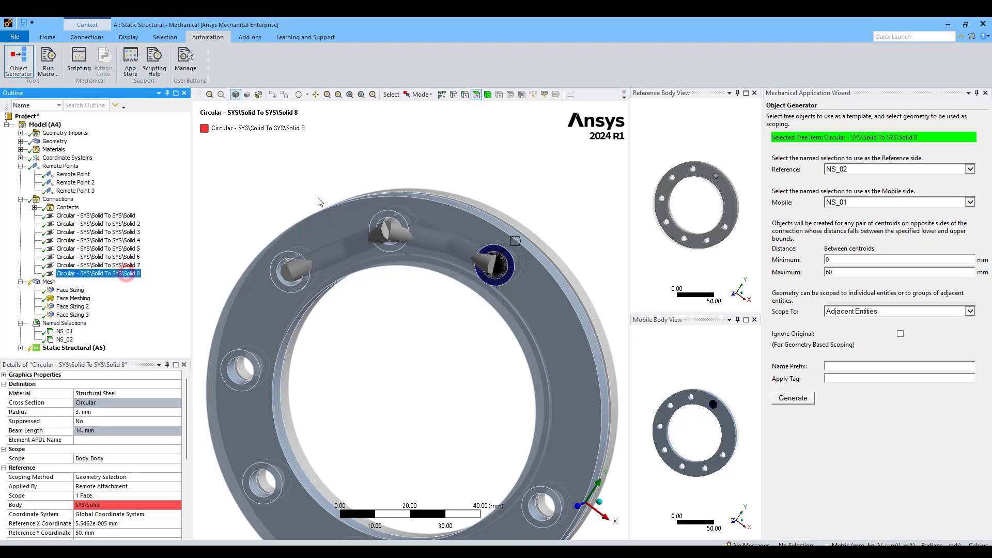
middle_drag(438, 177, 375, 265)
click(288, 289)
ctrl+click(492, 283)
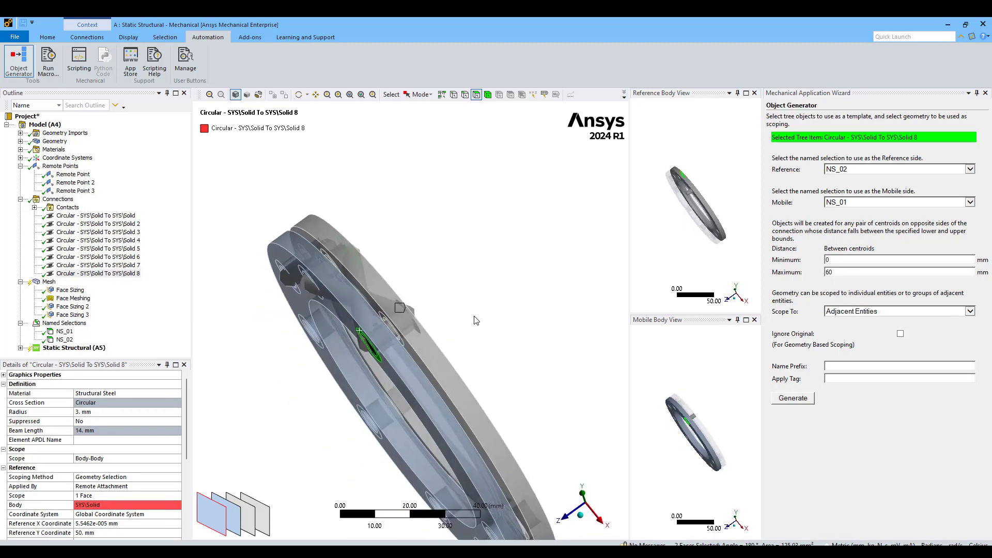
middle_drag(476, 320, 396, 246)
click(350, 95)
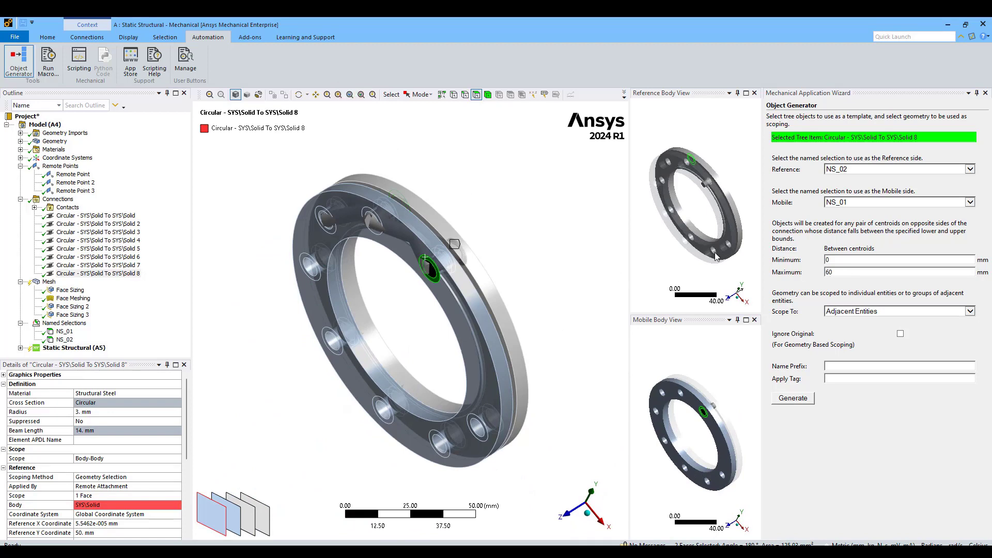
click(589, 514)
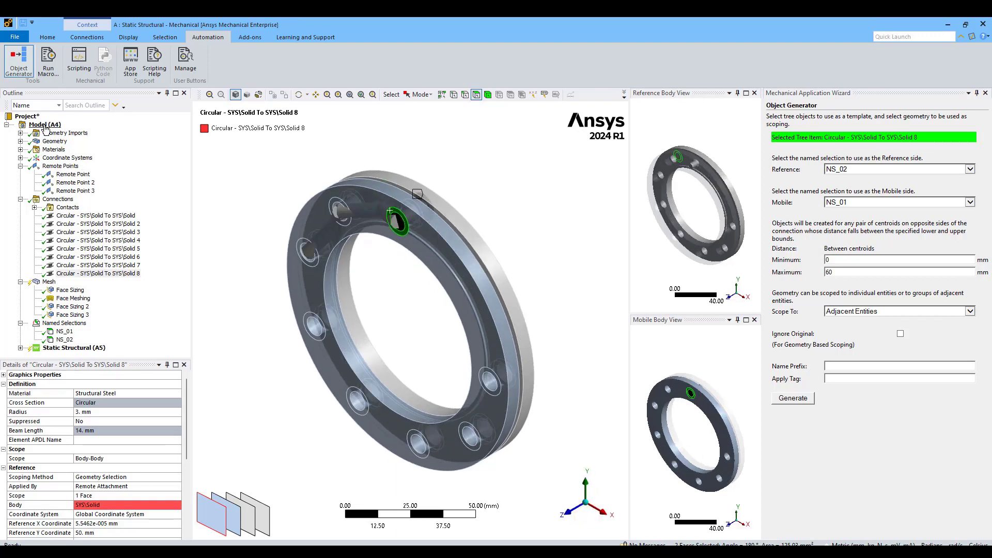
- Delete the seven generated beams, Circular - SYS\Solid To SYS\Solid 2 through 8, keeping only the original beam
click(95, 224)
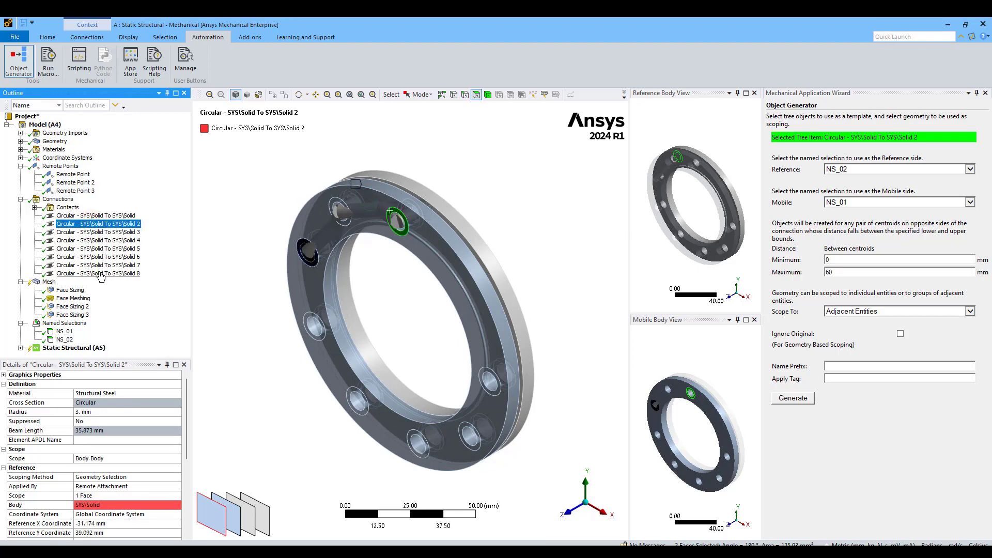
shift+click(98, 274)
key(Delete)
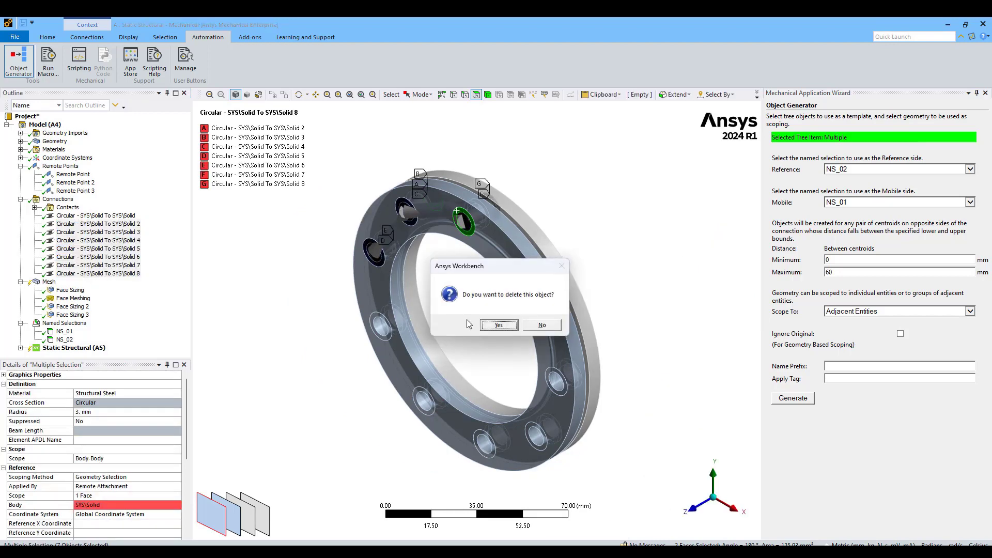
click(505, 327)
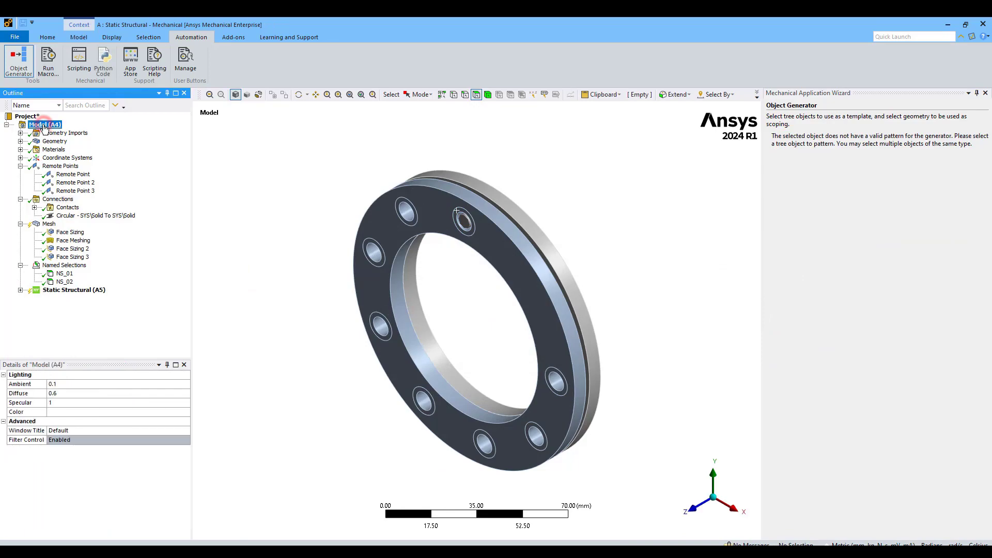